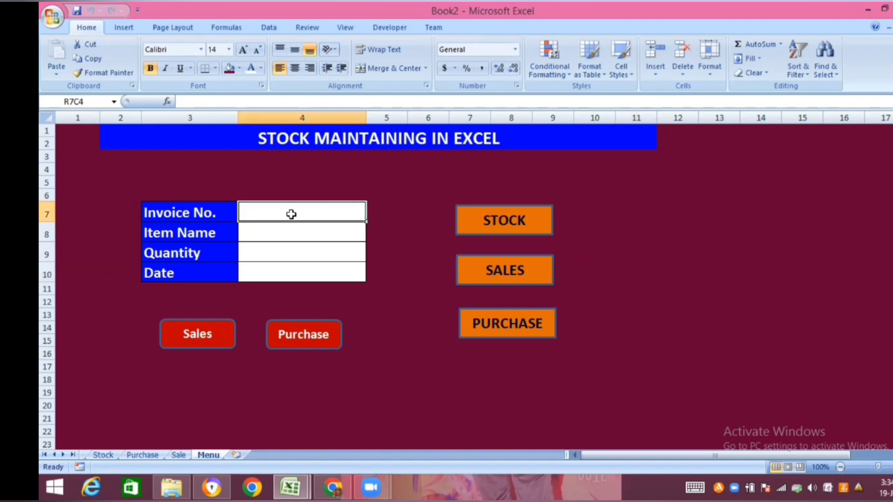
# - Review the Sale, Purchase and Stock sheets of the finished workbook and return to the Menu sheet
pyautogui.click(179, 455)
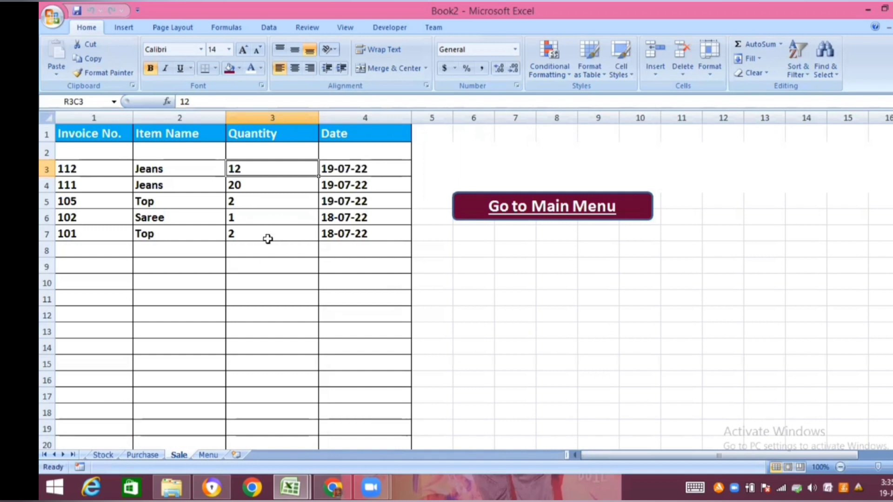
pyautogui.click(148, 457)
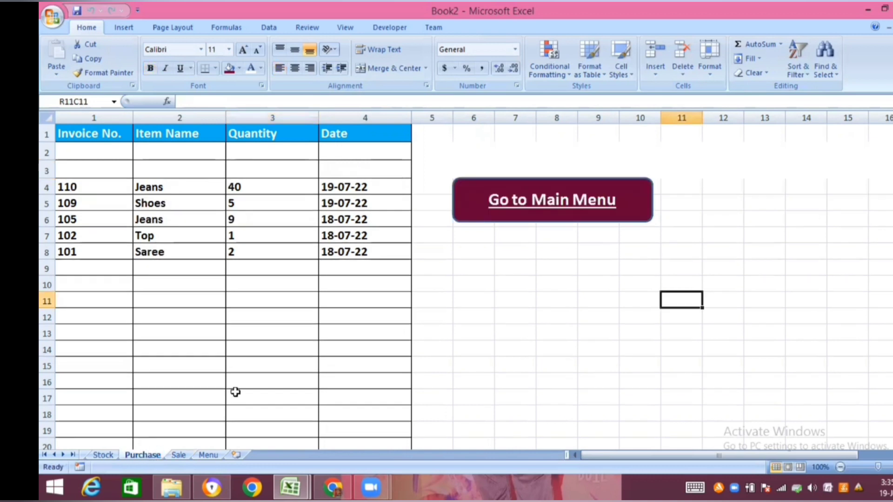
pyautogui.click(107, 453)
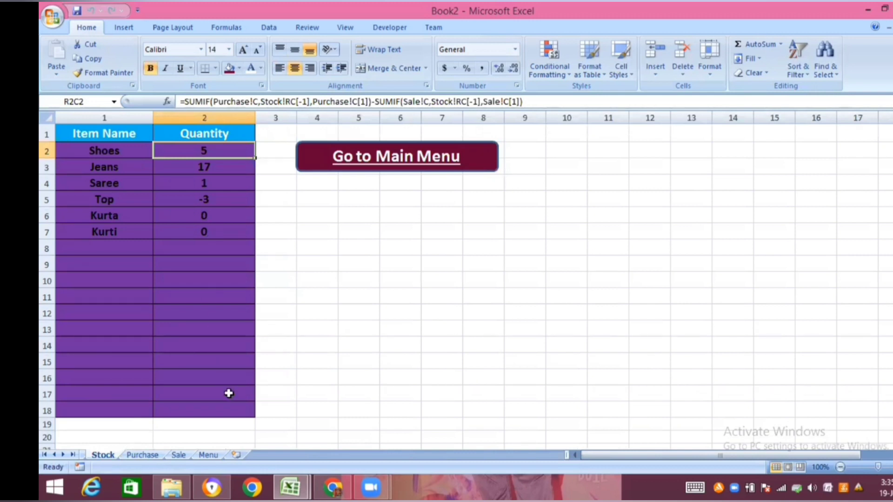
pyautogui.click(208, 455)
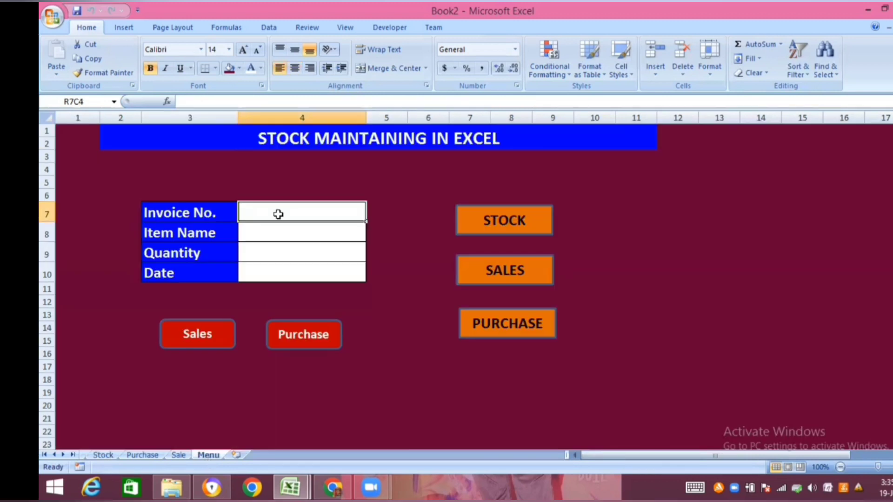
# - Record a purchase through the menu form with invoice number 119, item Top, quantity 50 and date 19-07-2022
pyautogui.write('119')
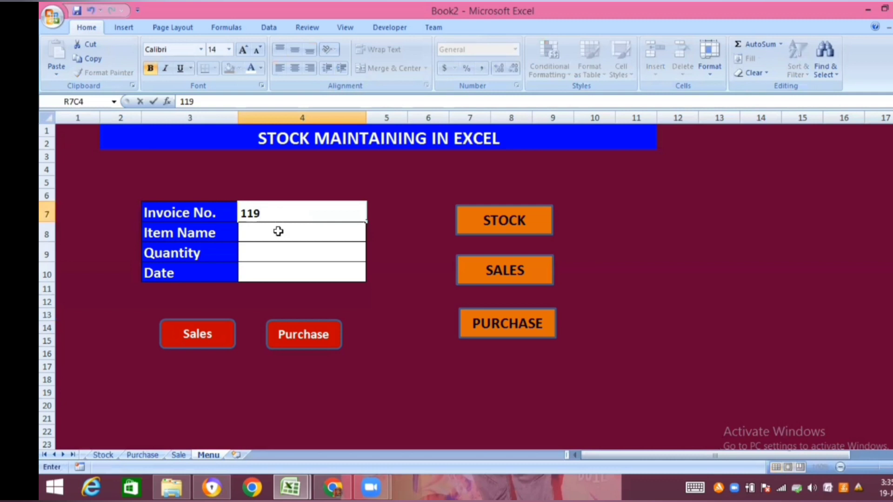
pyautogui.click(278, 231)
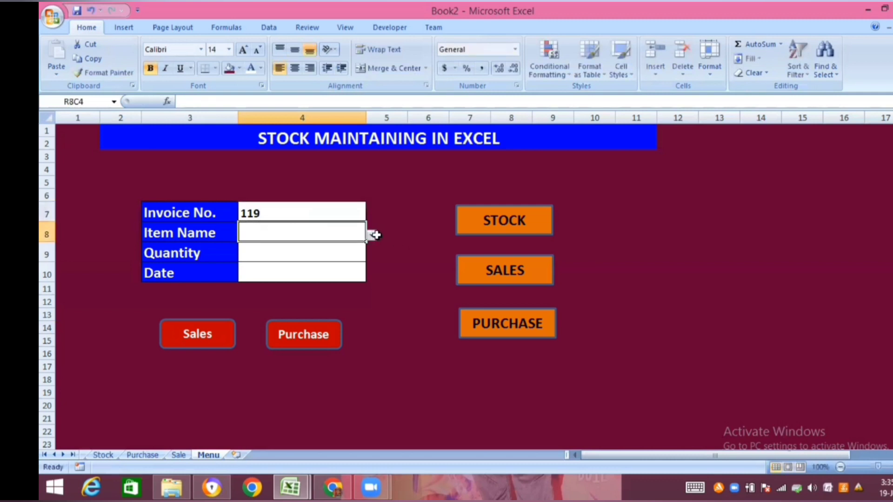
pyautogui.click(372, 236)
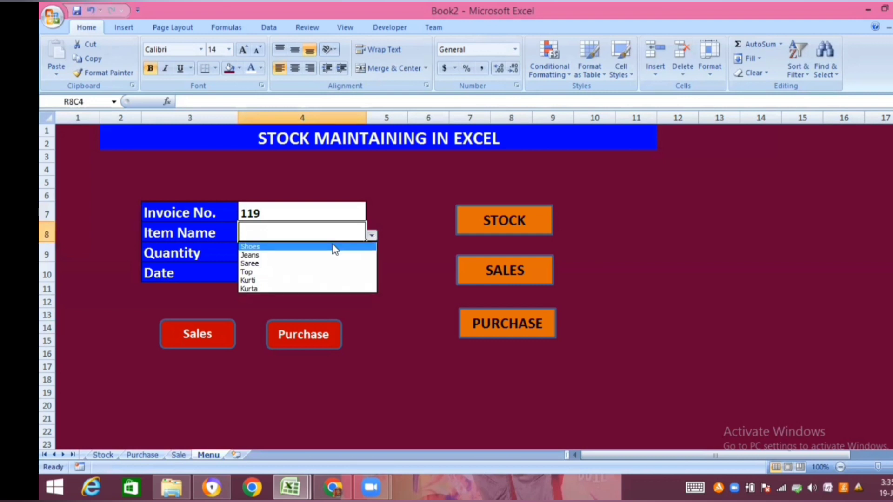
pyautogui.click(298, 277)
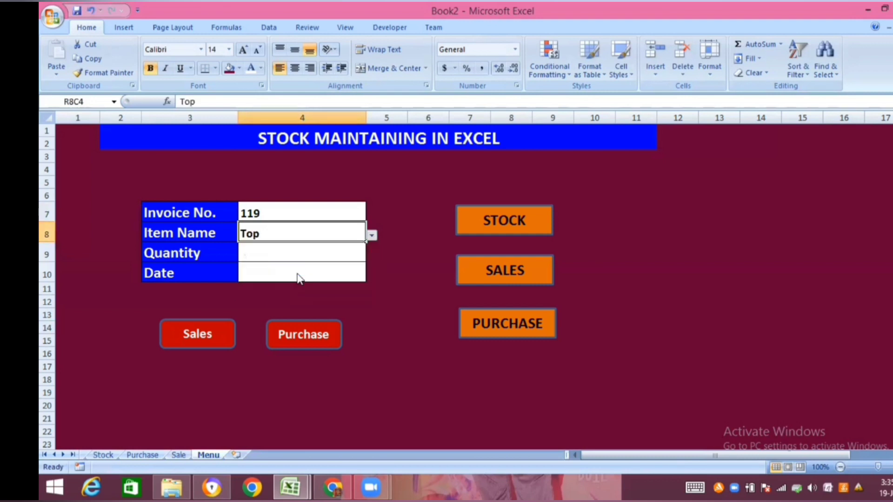
pyautogui.click(291, 253)
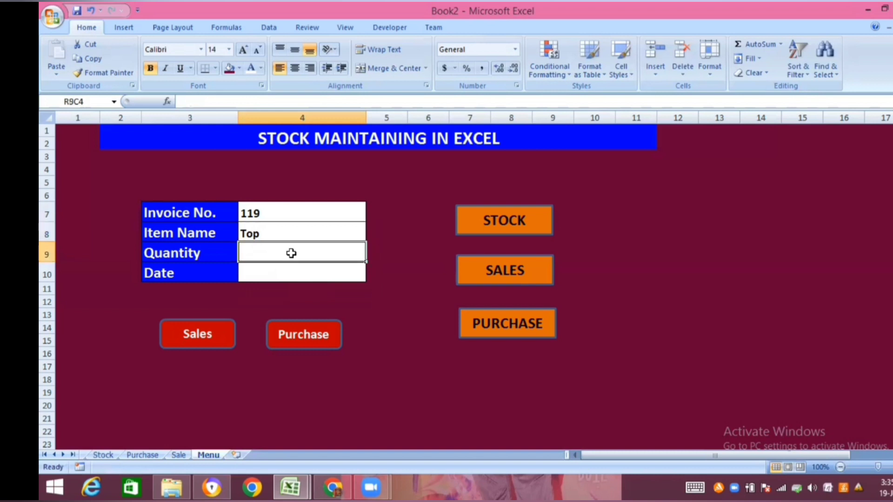
pyautogui.write('50')
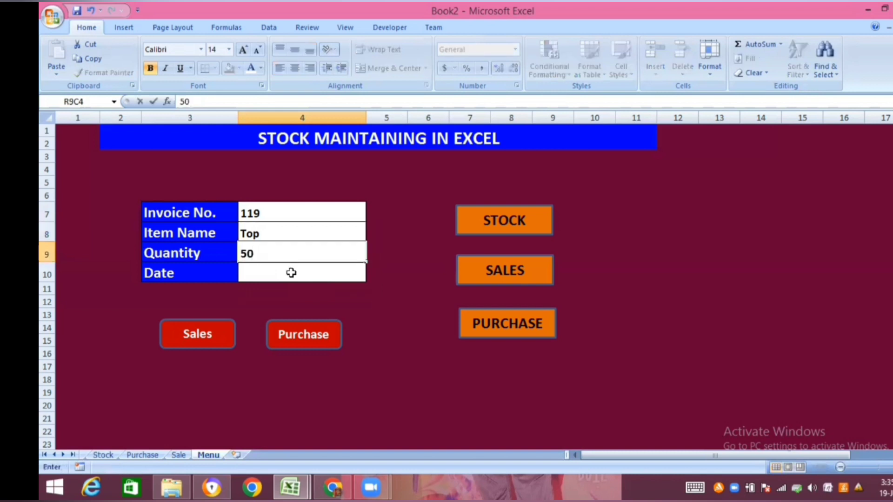
pyautogui.doubleClick(291, 273)
pyautogui.hotkey('ctrl', ';')
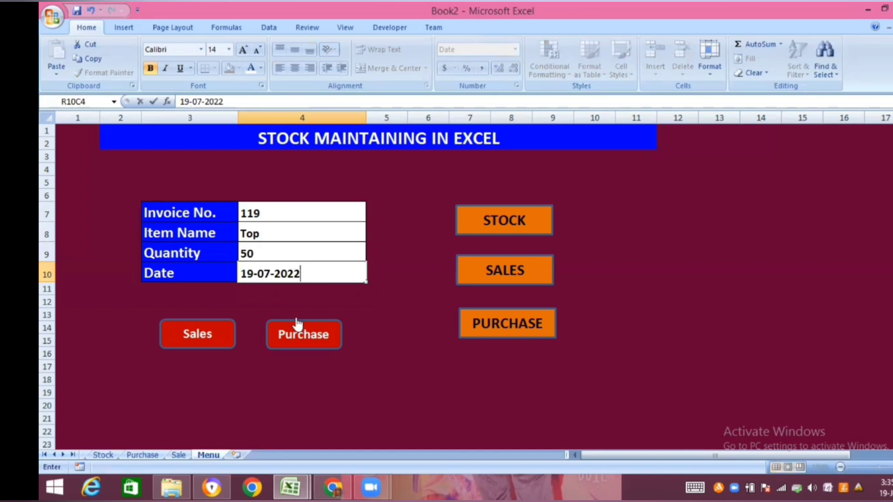
pyautogui.click(304, 334)
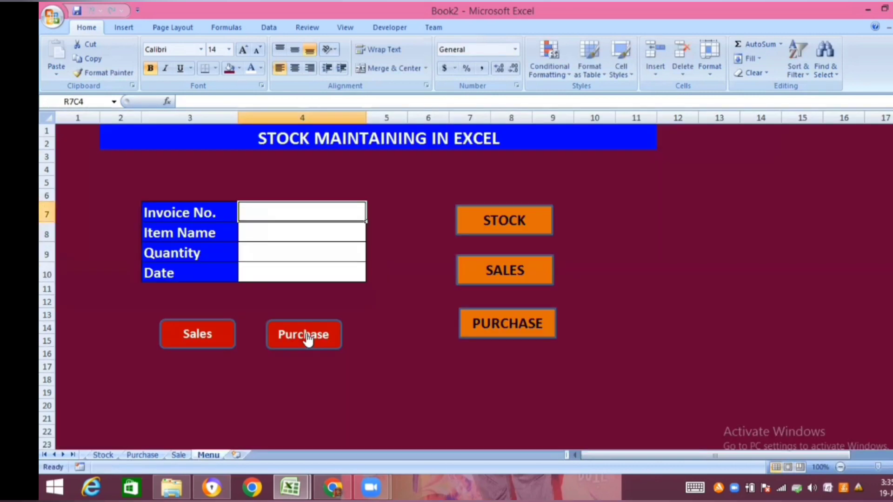
# - Check the item and quantity of the newest entry in the Purchase sheet and return to the main menu
pyautogui.click(142, 456)
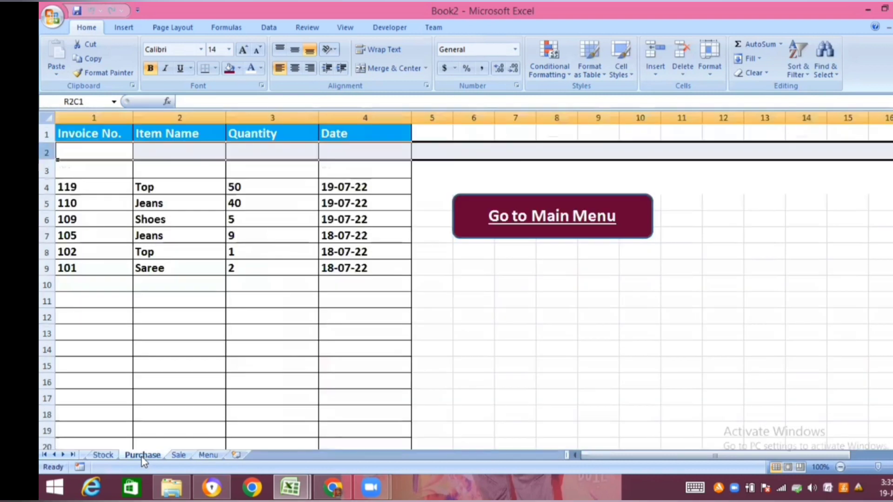
pyautogui.click(185, 189)
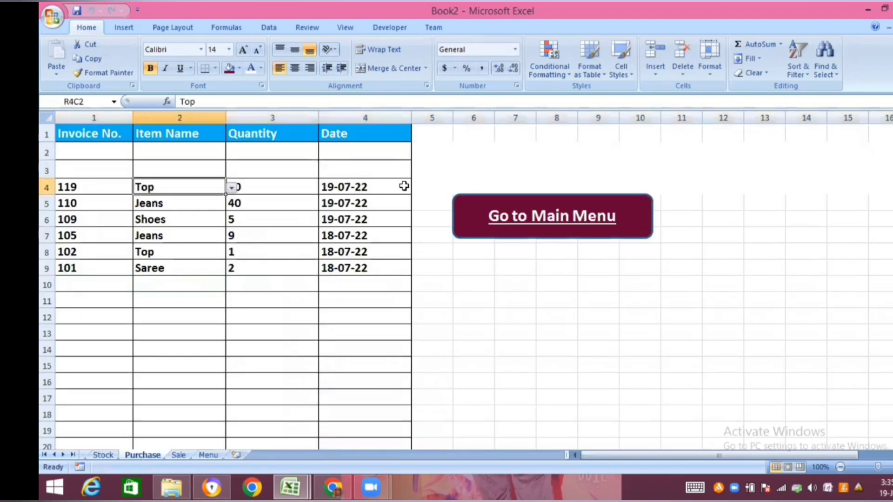
pyautogui.click(256, 188)
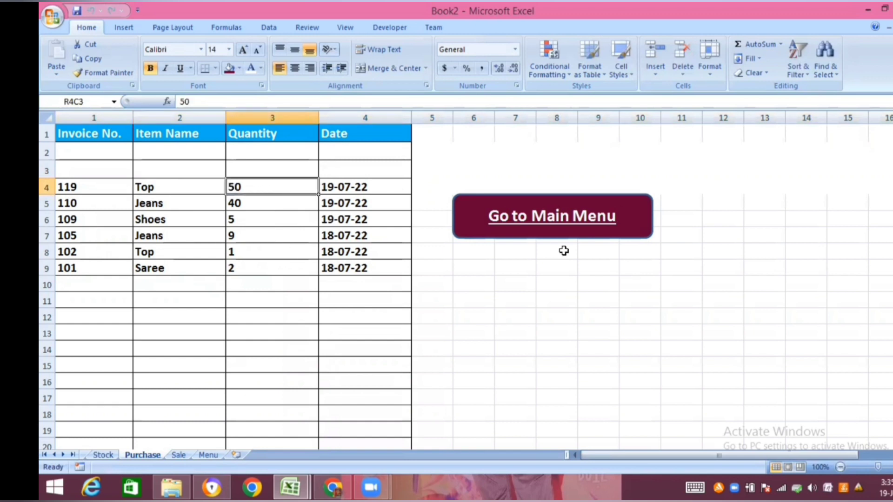
pyautogui.click(585, 214)
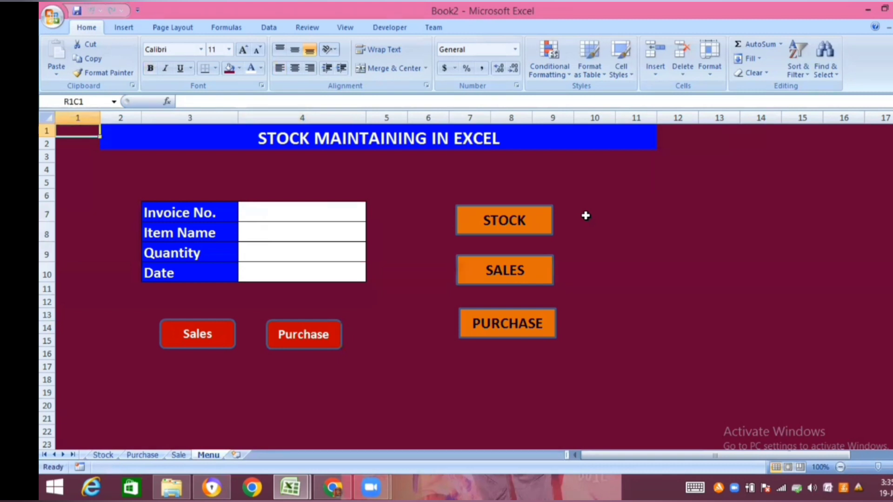
# - Record a sale through the menu form with invoice number 120, item Top, quantity 15 and date 19-07-2022
pyautogui.click(300, 210)
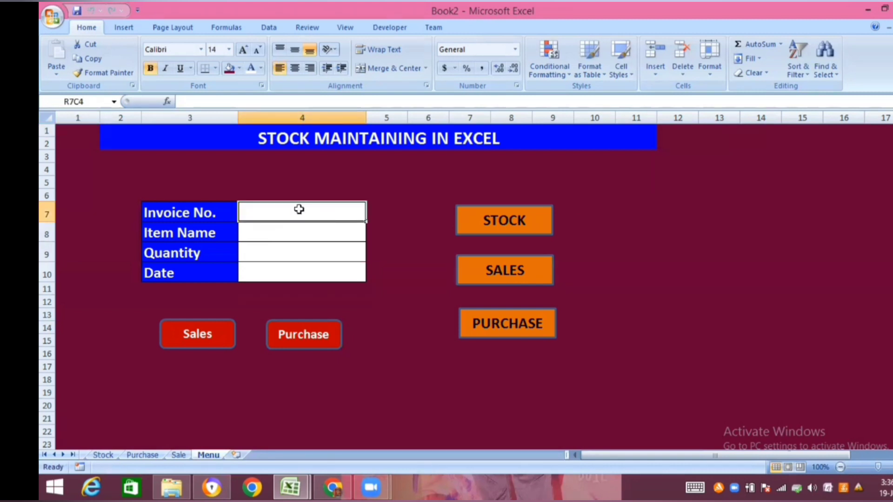
pyautogui.write('120')
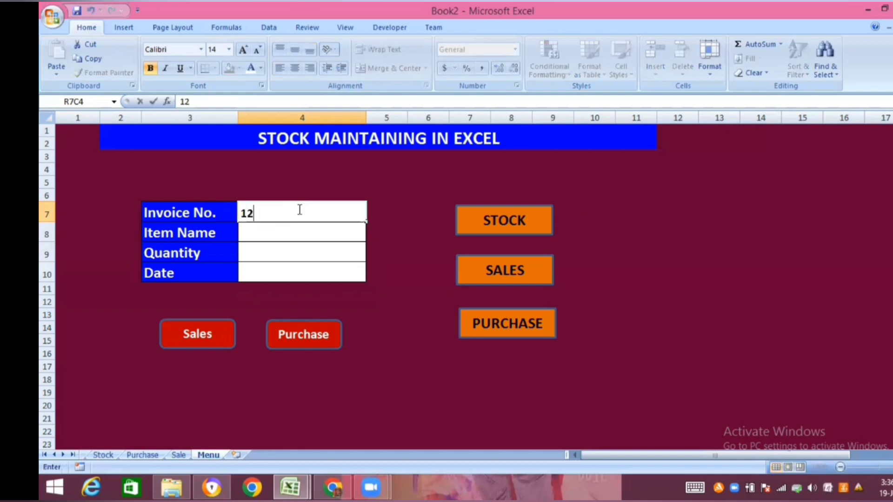
pyautogui.click(300, 231)
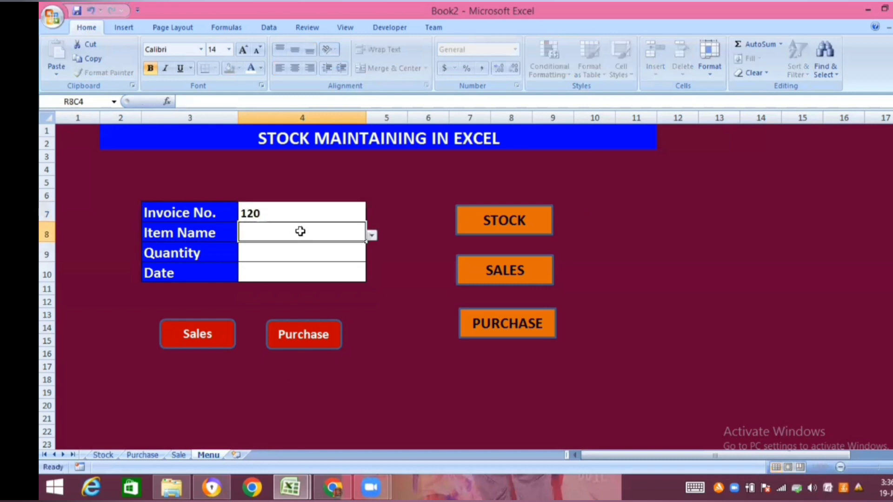
pyautogui.click(372, 236)
pyautogui.click(265, 273)
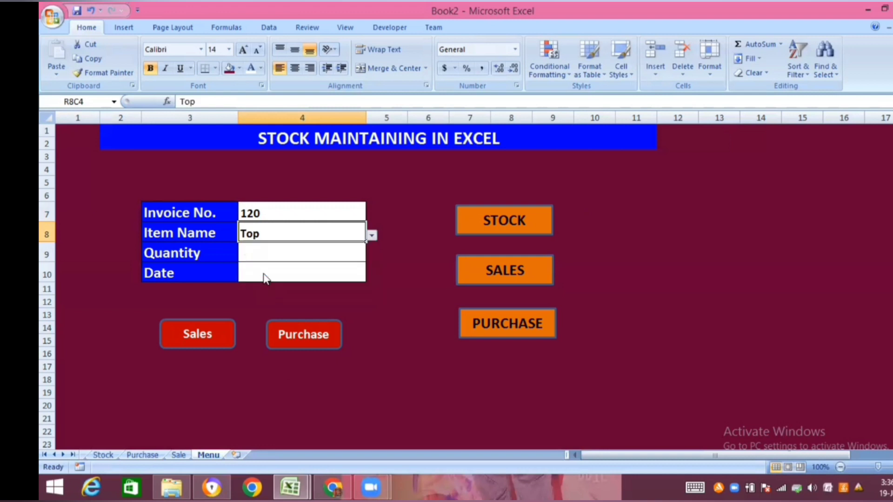
pyautogui.click(269, 254)
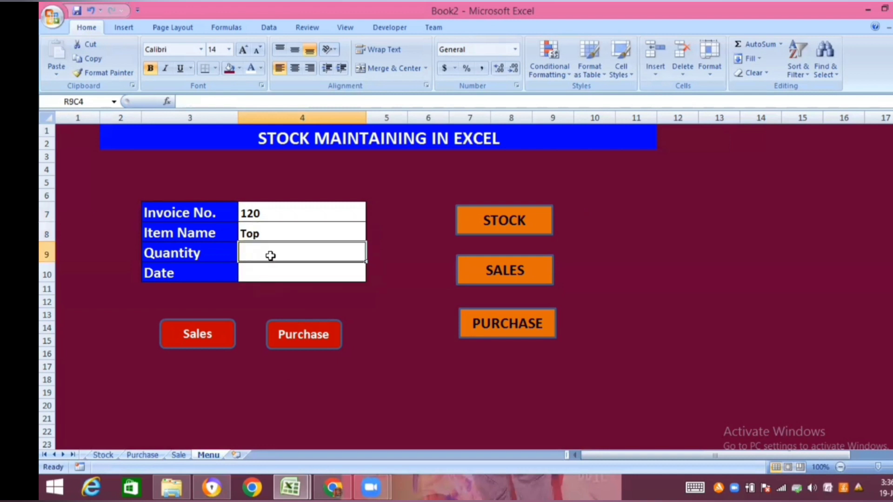
pyautogui.write('15')
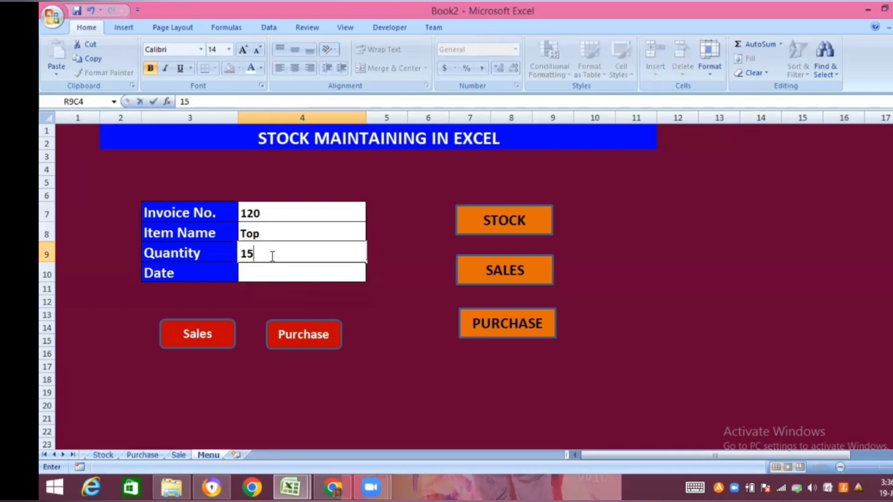
pyautogui.click(270, 270)
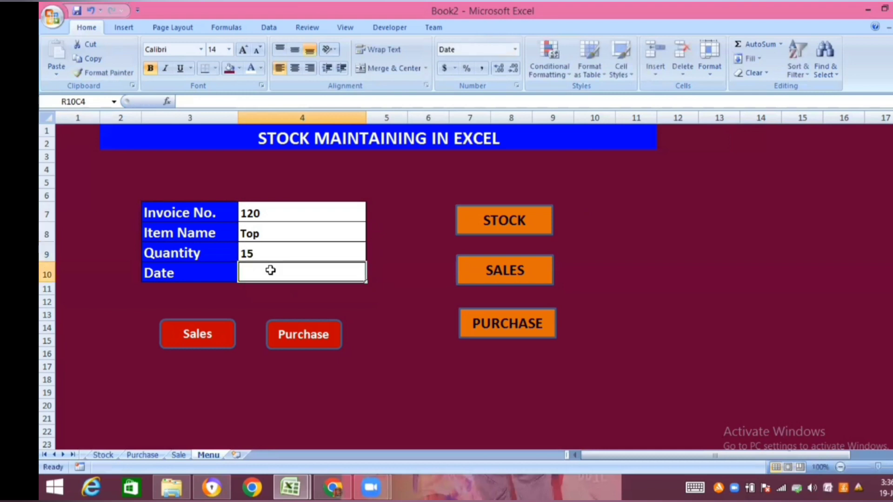
pyautogui.hotkey('ctrl', ';')
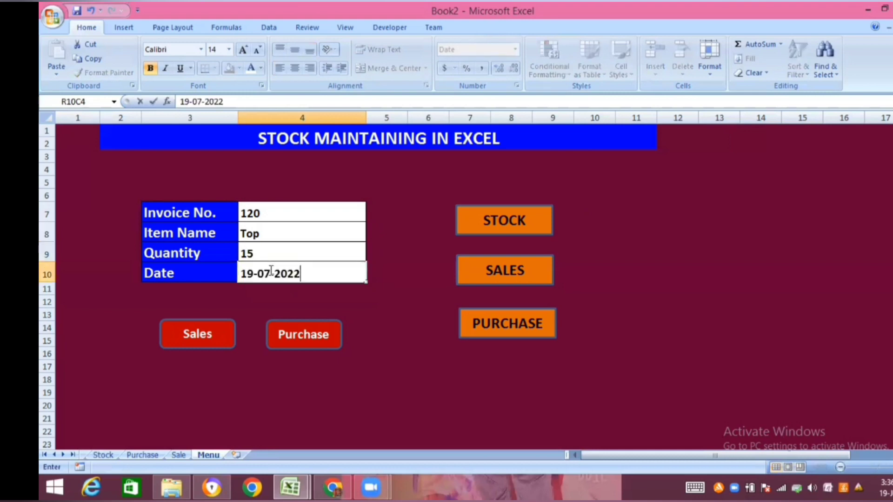
pyautogui.click(196, 333)
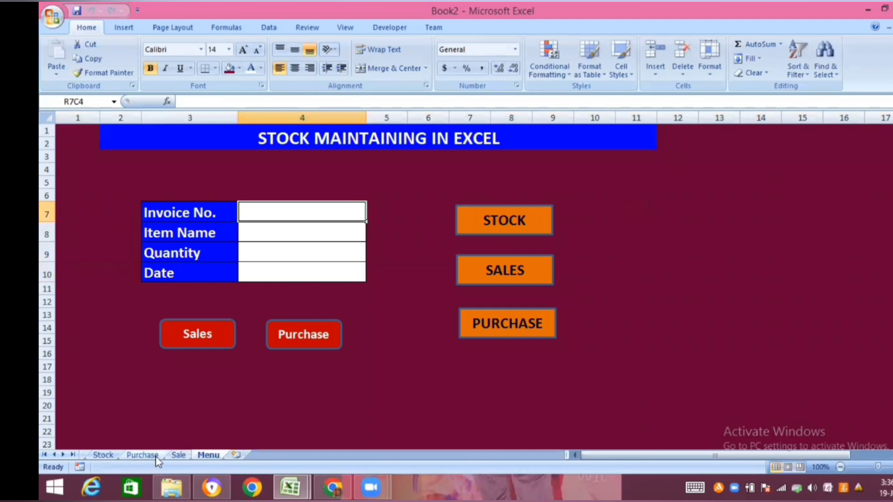
# - Check the new entry in the Sale sheet and the Top quantity in the Stock sheet, returning to the main menu
pyautogui.click(179, 456)
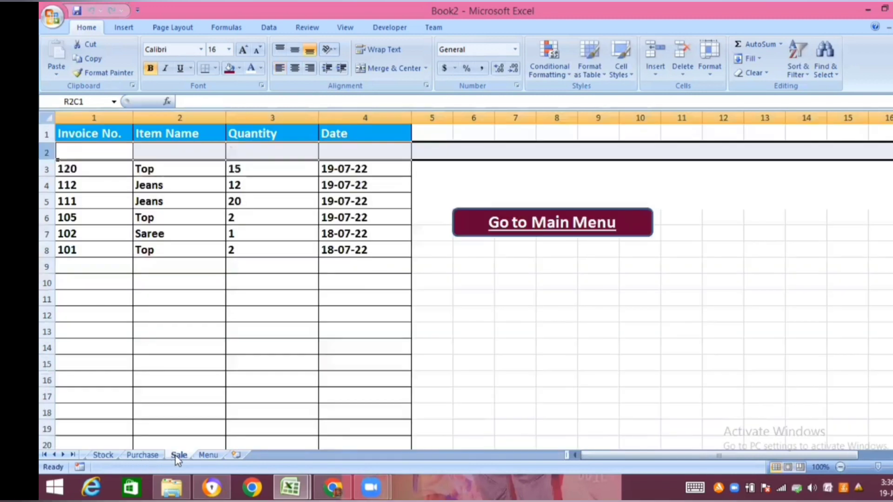
pyautogui.click(194, 261)
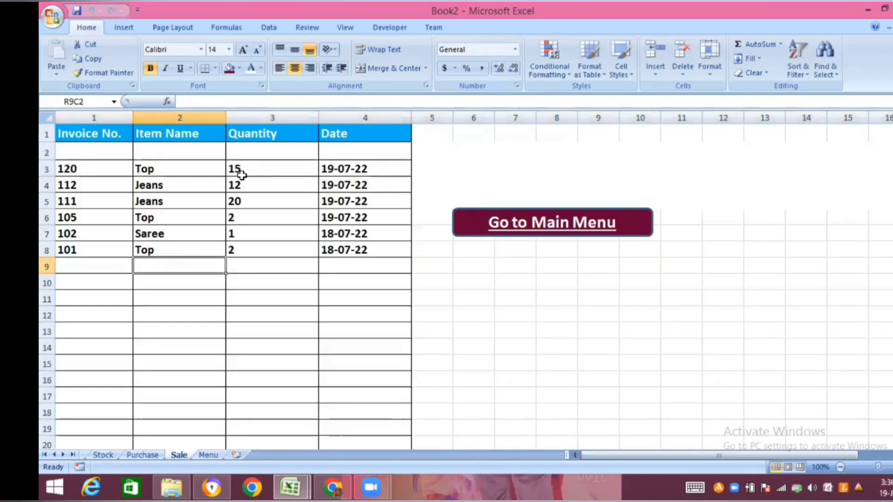
pyautogui.click(107, 455)
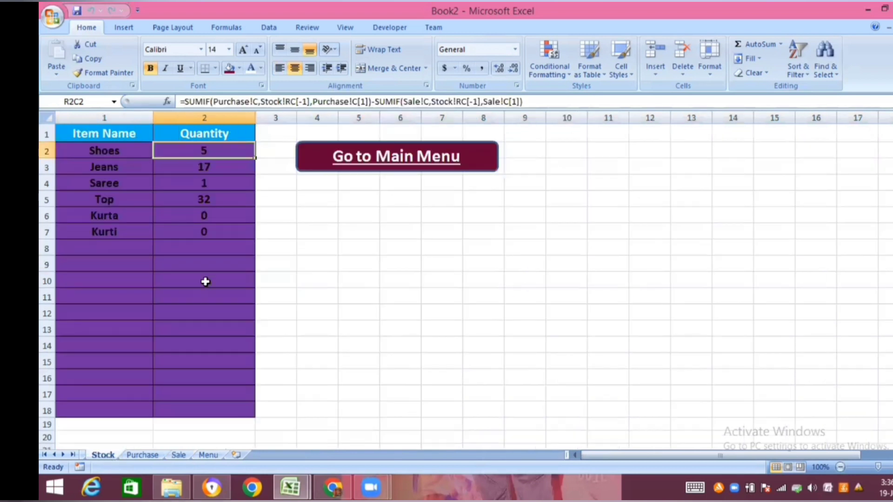
pyautogui.click(181, 200)
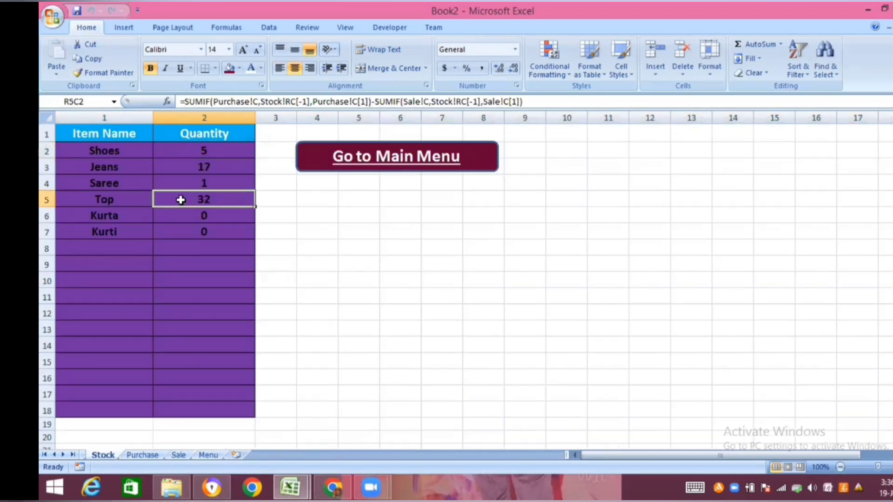
pyautogui.click(402, 160)
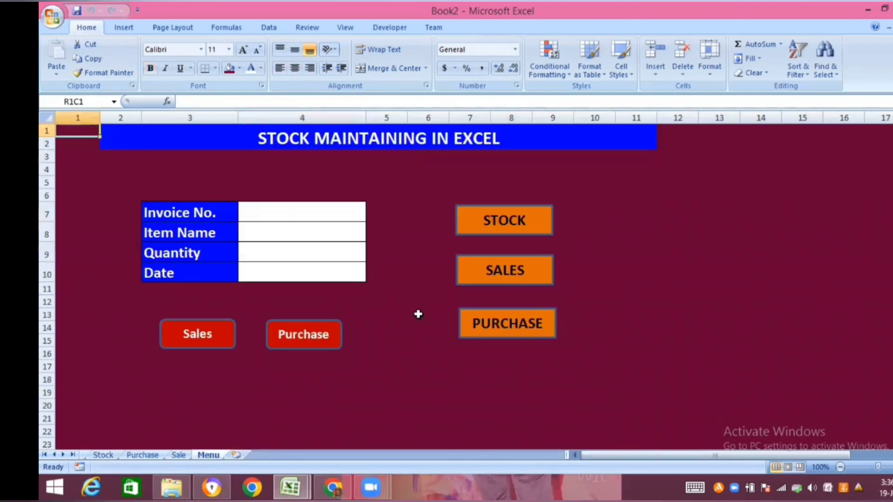
# - Test the main menu's link to the Stock sheet and the link back to the main menu
pyautogui.click(418, 315)
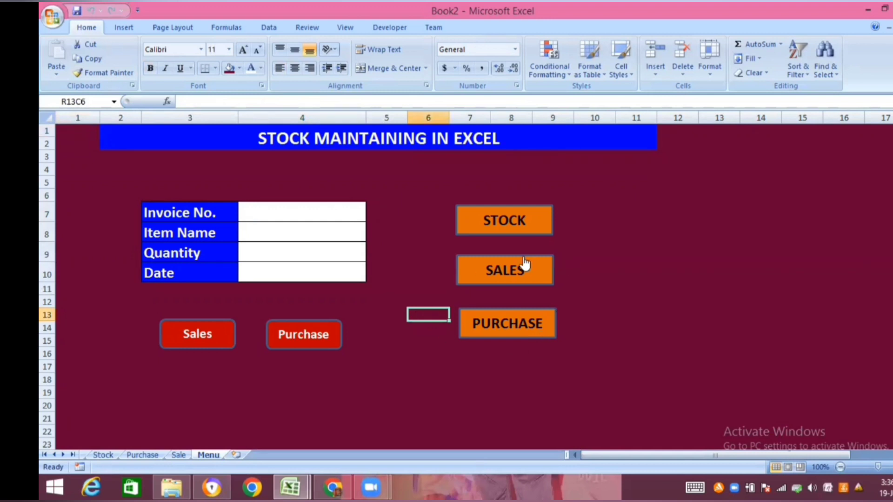
pyautogui.click(509, 227)
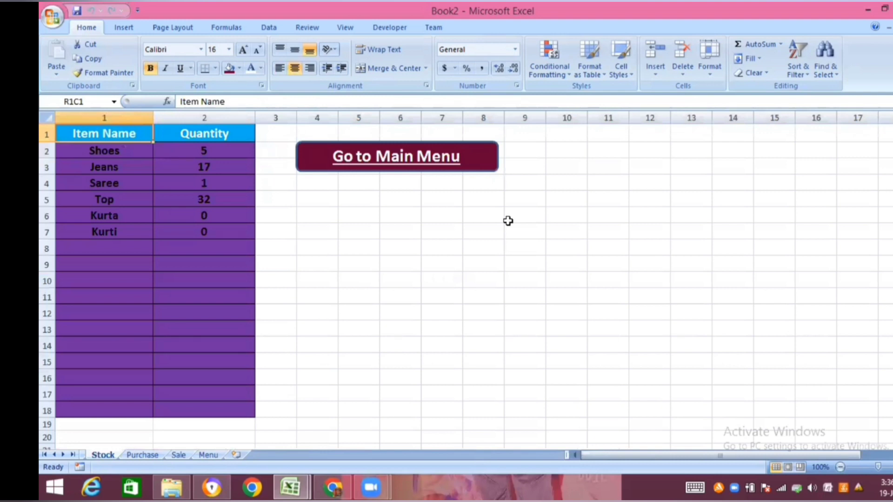
pyautogui.click(414, 162)
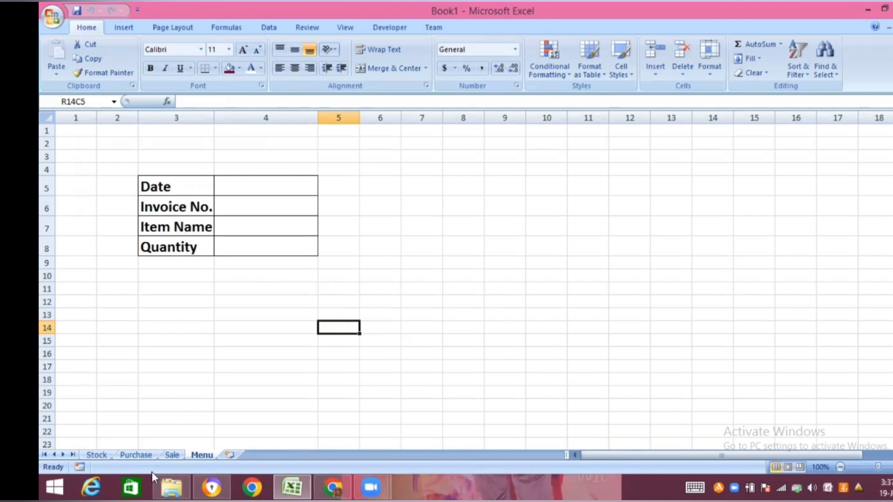
# - Review the Sale, Purchase and Stock sheets of the Book1 workbook and return to its Menu sheet
pyautogui.click(173, 455)
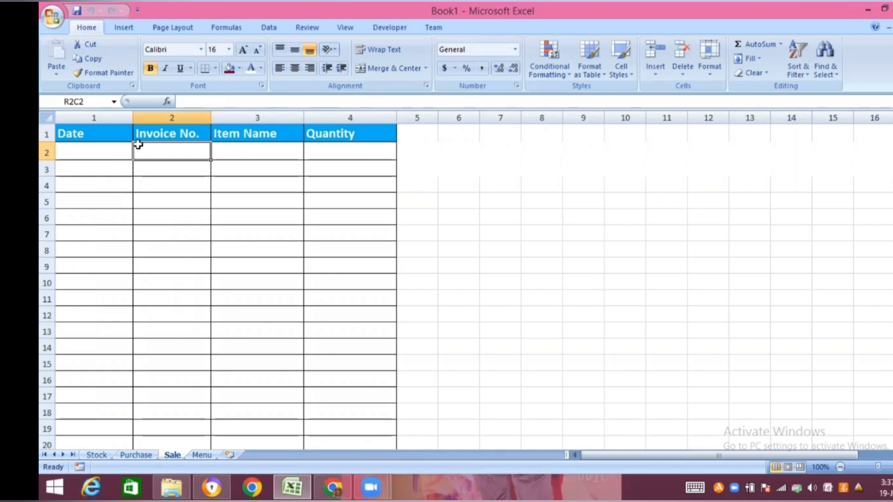
pyautogui.click(140, 455)
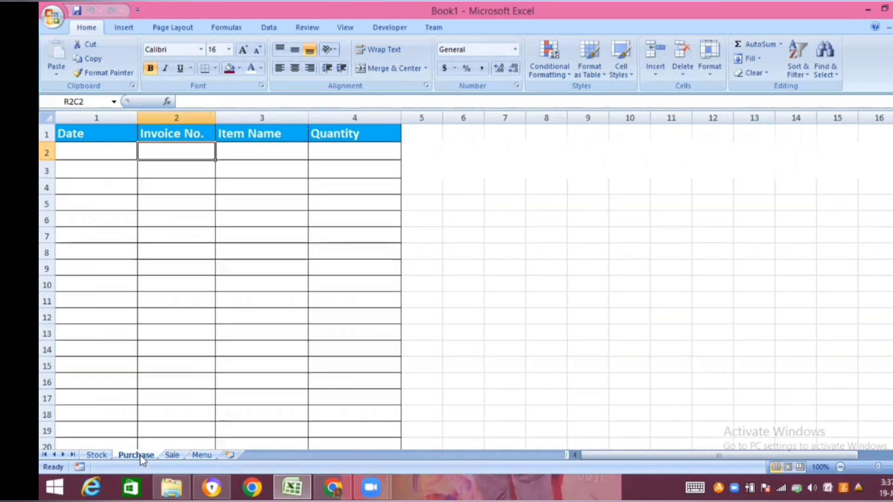
pyautogui.click(100, 455)
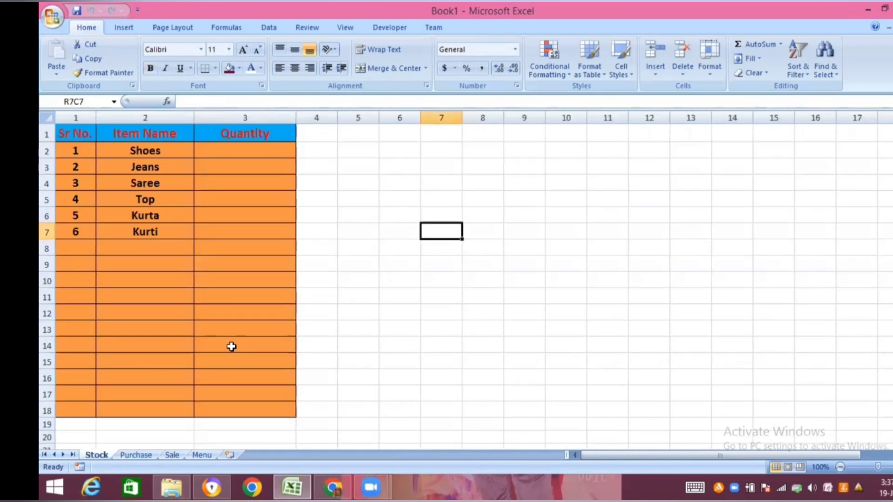
pyautogui.click(202, 456)
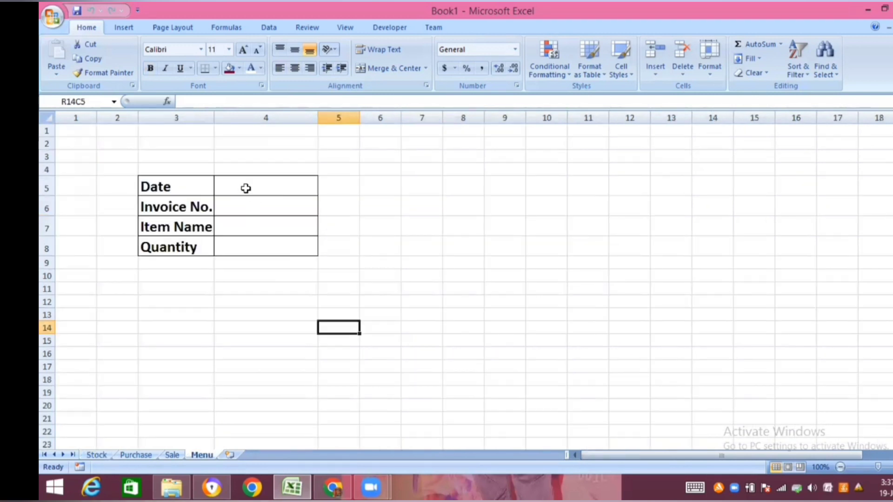
# - Fill the entire Menu sheet with the dark maroon colour
pyautogui.click(47, 117)
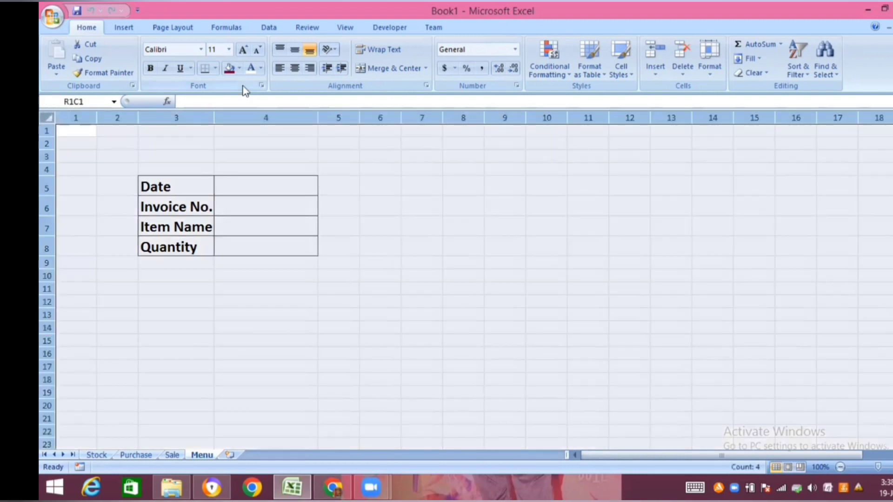
pyautogui.click(228, 69)
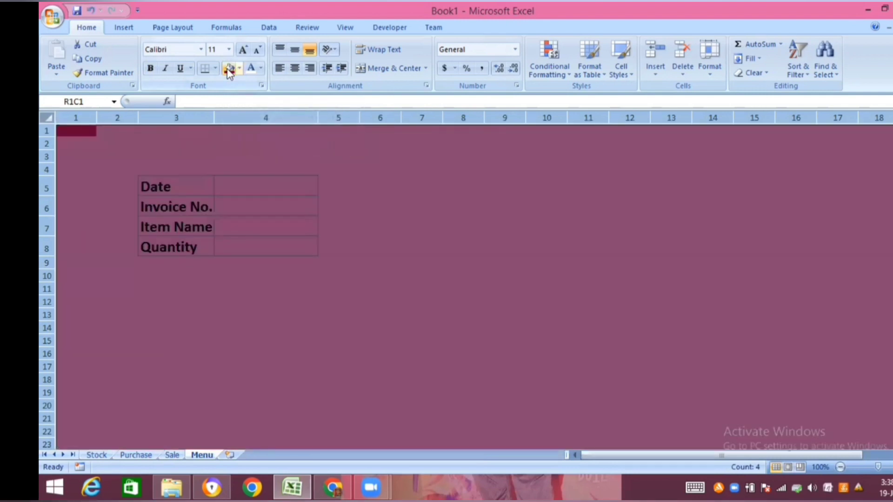
pyautogui.click(393, 243)
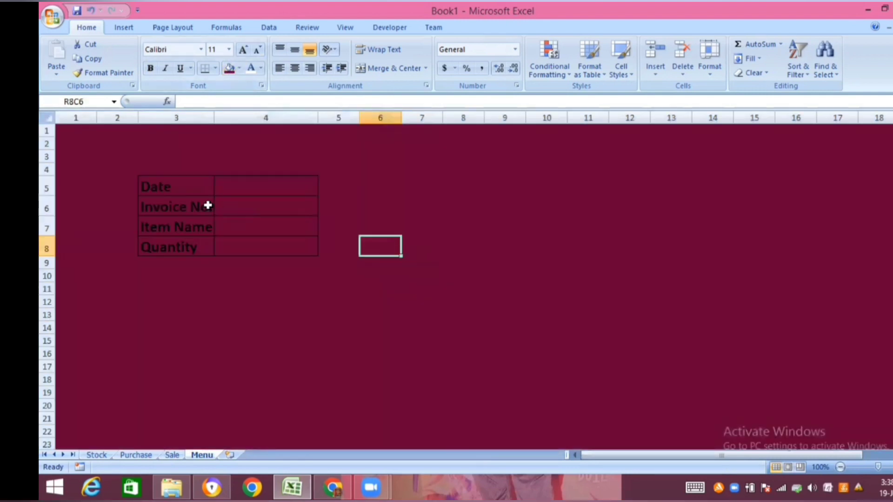
# - Fill the four form label cells from Date to Quantity with blue and make their text white
pyautogui.click(190, 186)
pyautogui.moveTo(190, 186); pyautogui.dragTo(190, 244)
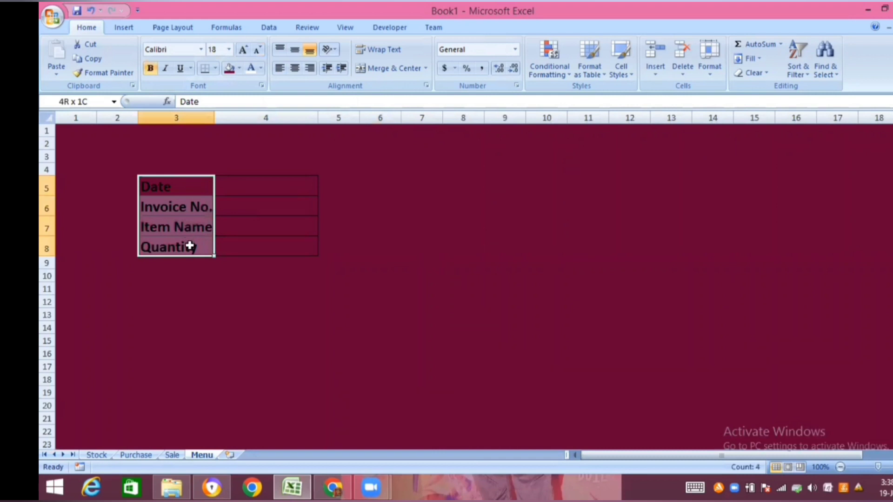
pyautogui.click(240, 69)
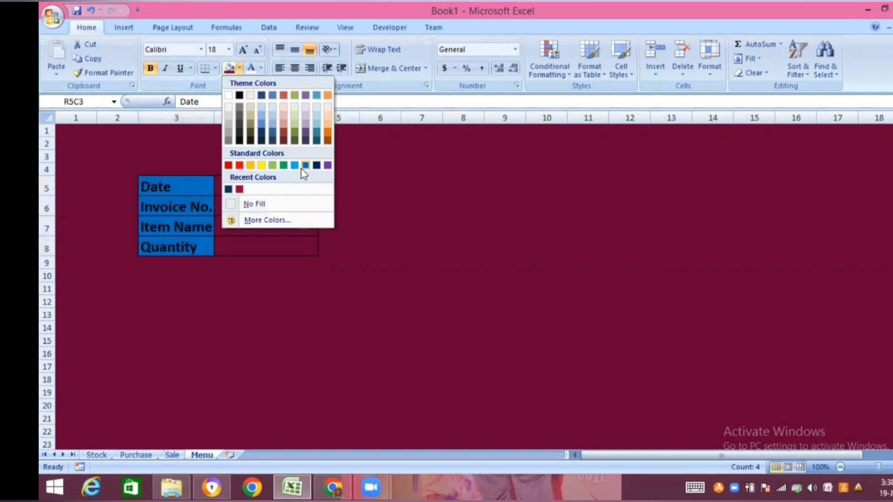
pyautogui.click(260, 220)
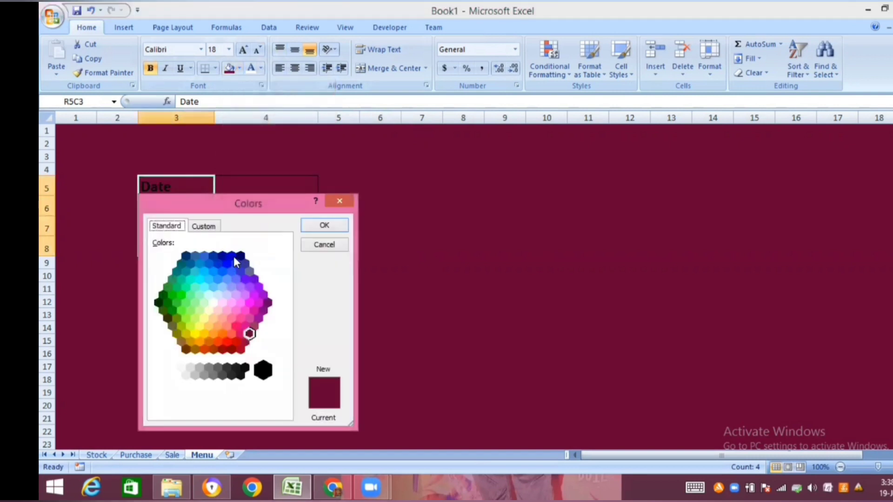
pyautogui.click(232, 256)
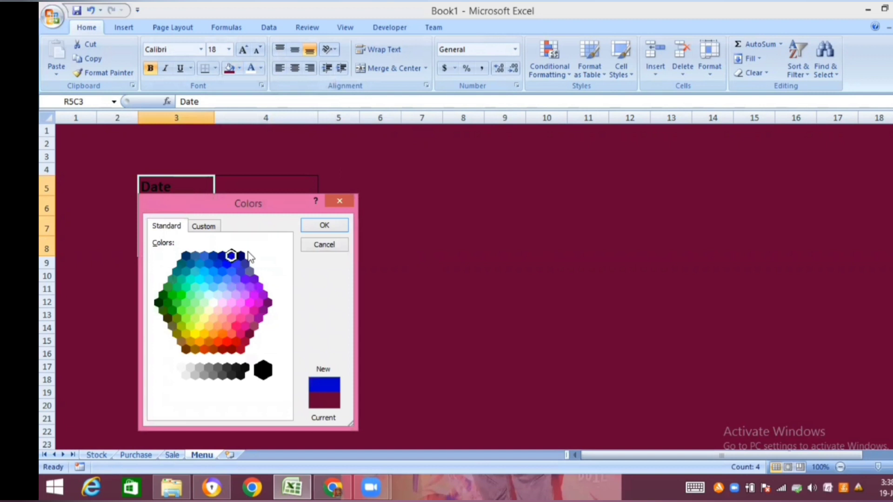
pyautogui.click(325, 226)
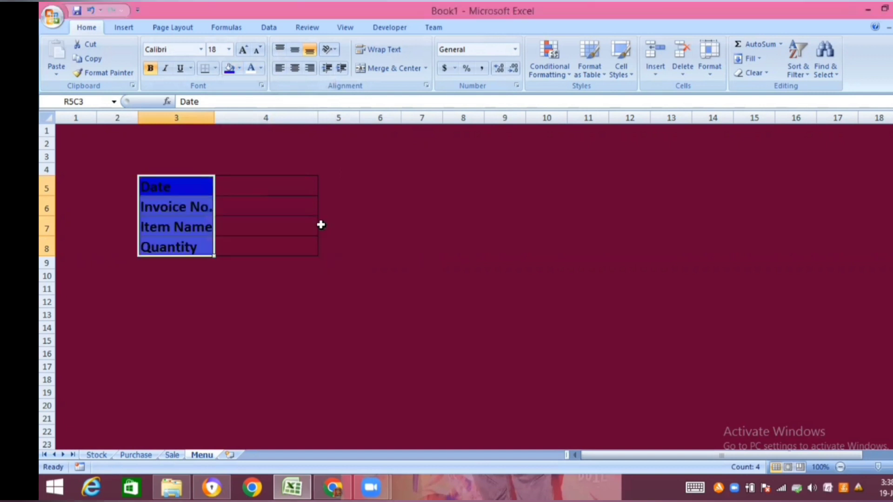
pyautogui.click(250, 71)
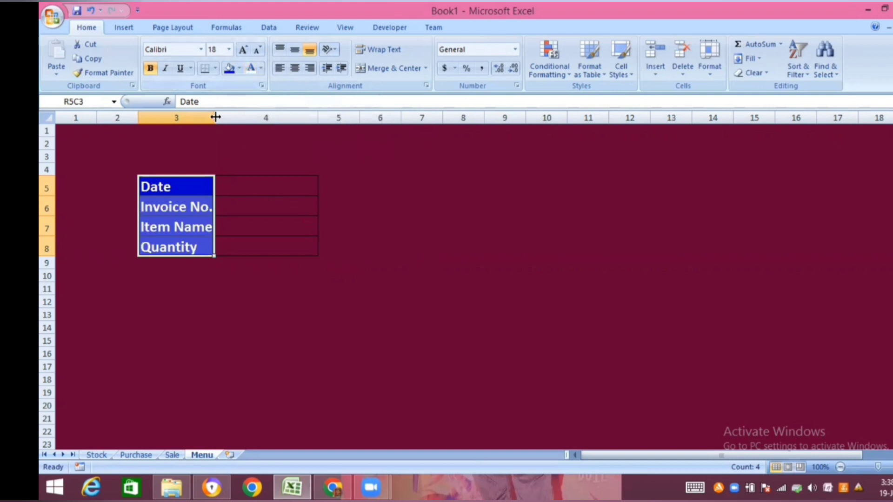
# - Widen columns 3 and 4 of the form and remove the fill from the four entry cells beside the labels
pyautogui.moveTo(215, 117); pyautogui.dragTo(243, 118)
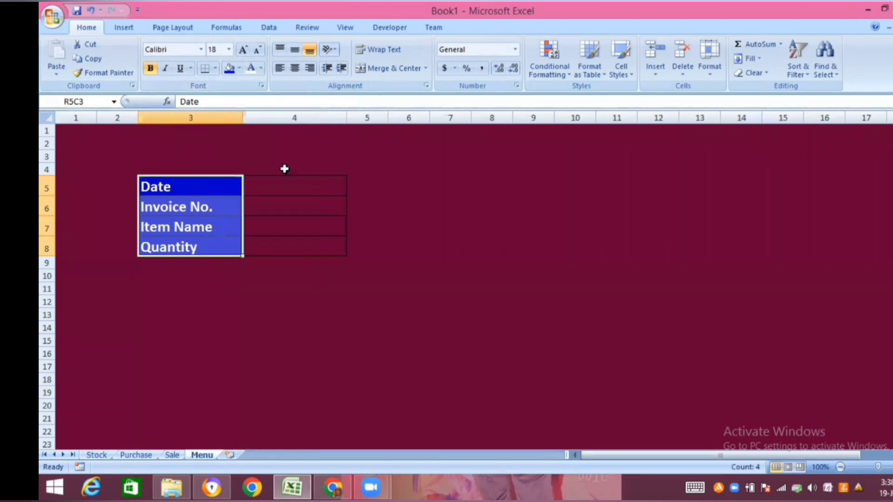
pyautogui.click(307, 188)
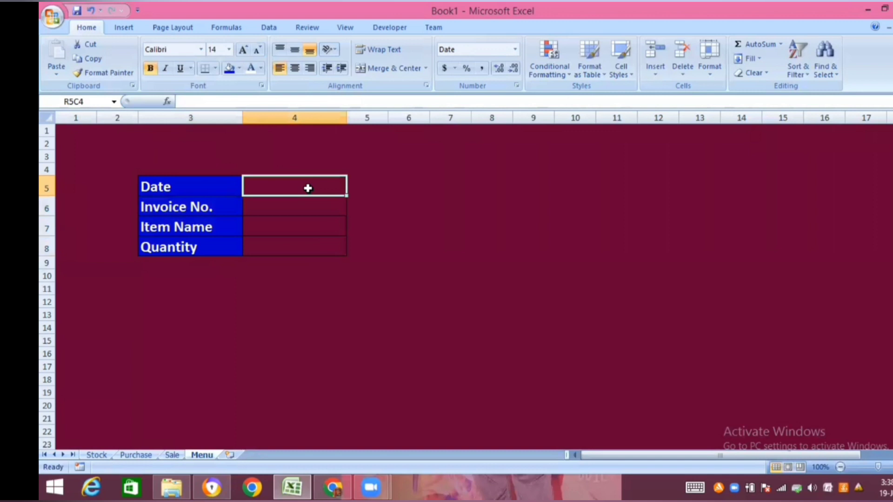
pyautogui.moveTo(307, 188); pyautogui.dragTo(305, 242)
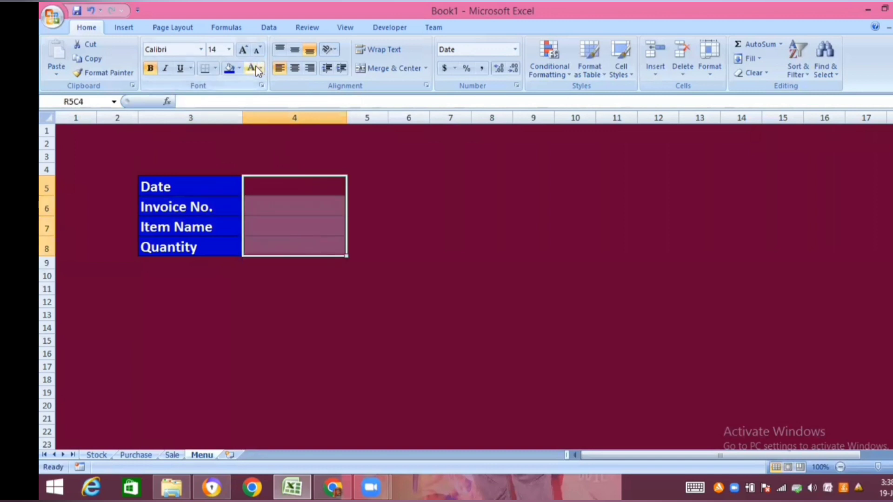
pyautogui.click(240, 68)
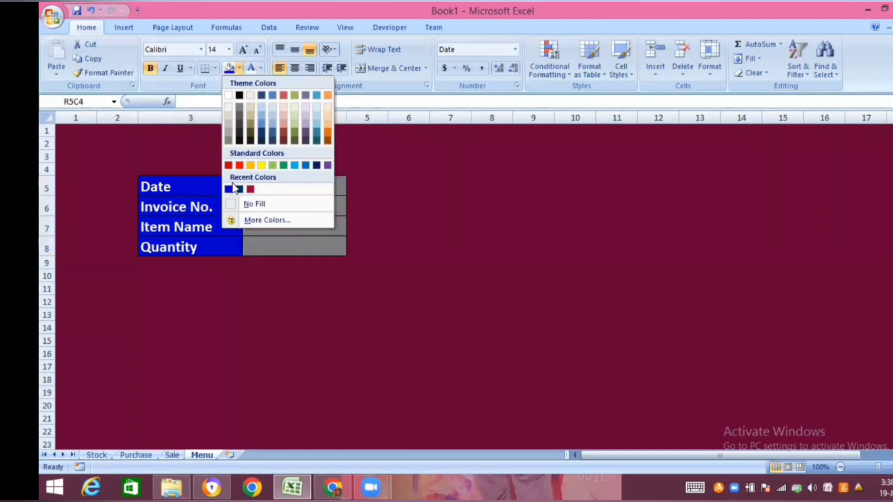
pyautogui.click(254, 204)
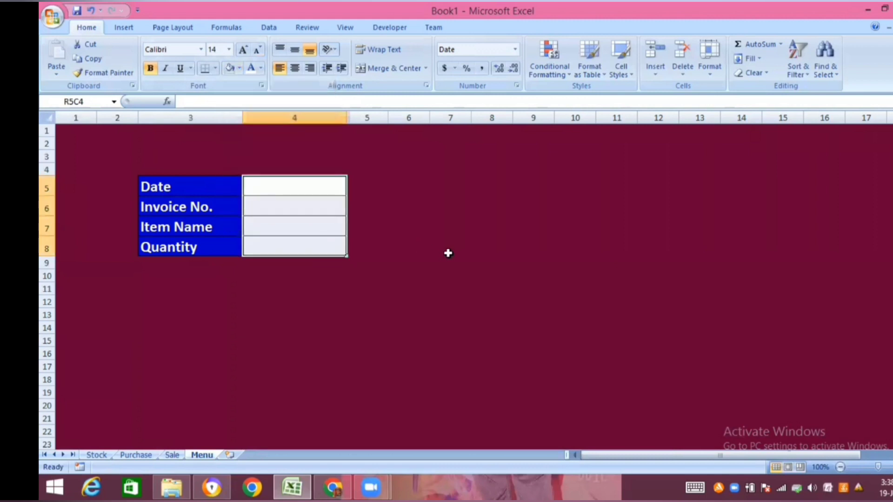
pyautogui.click(447, 253)
pyautogui.moveTo(347, 118); pyautogui.dragTo(375, 119)
pyautogui.moveTo(259, 262); pyautogui.dragTo(286, 343)
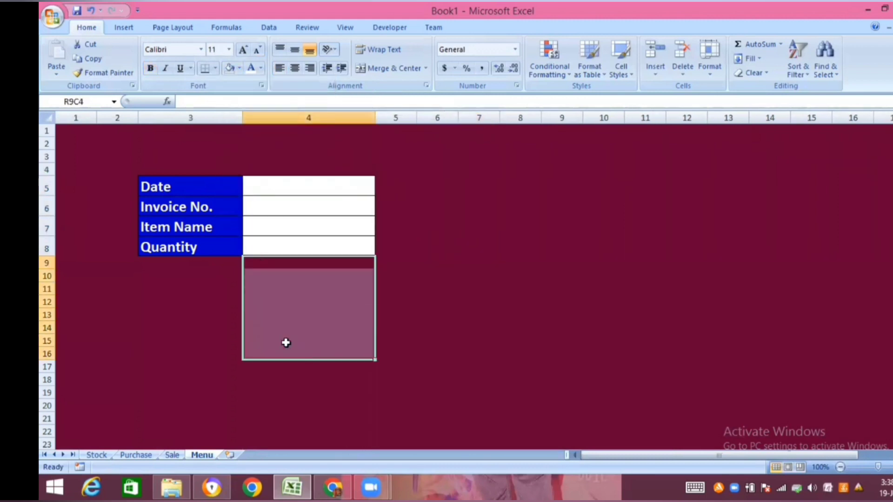
pyautogui.click(192, 333)
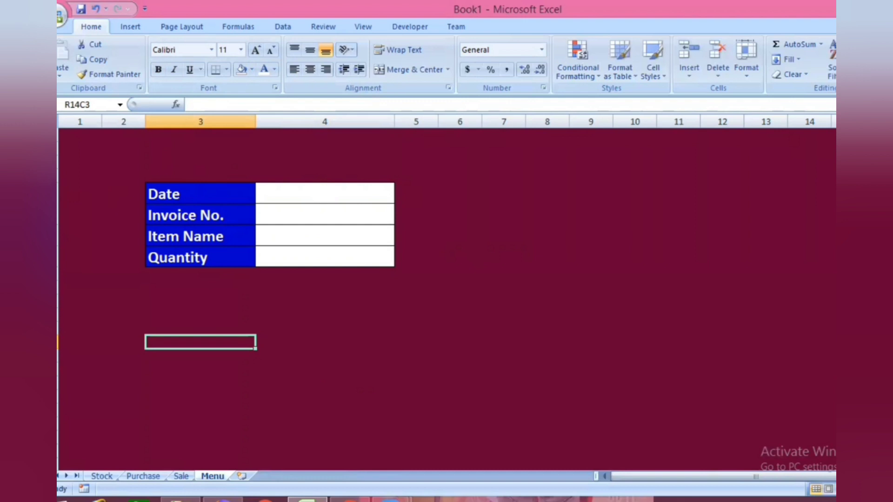
# - Insert two blank rows at the top of the Menu sheet, above the form
pyautogui.click(57, 176)
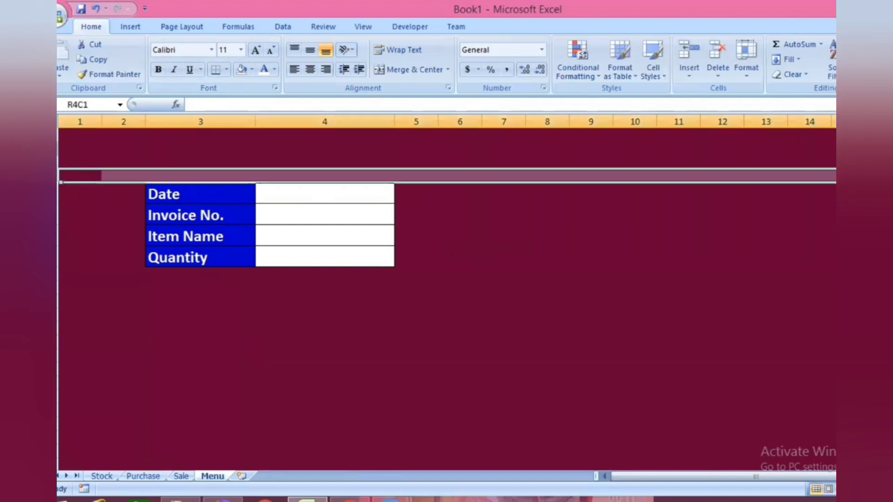
pyautogui.click(57, 135)
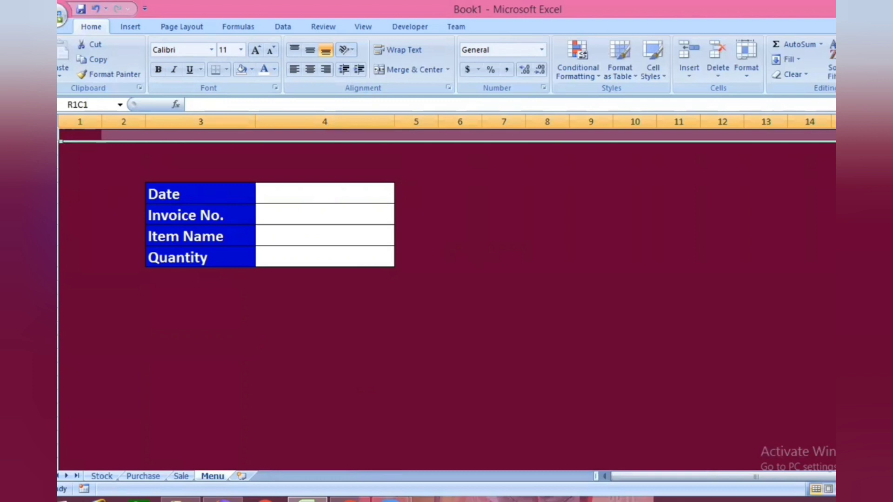
pyautogui.hotkey('ctrl', '+')
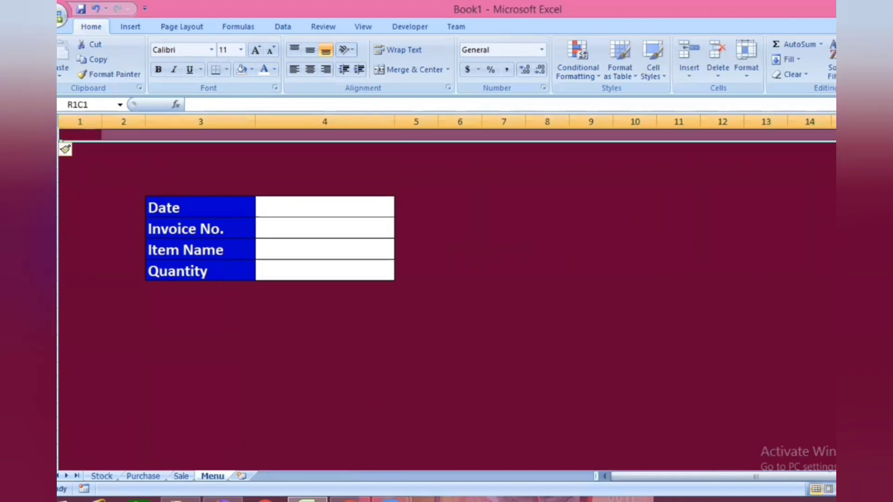
pyautogui.hotkey('ctrl', 'shift', '+')
pyautogui.click(201, 162)
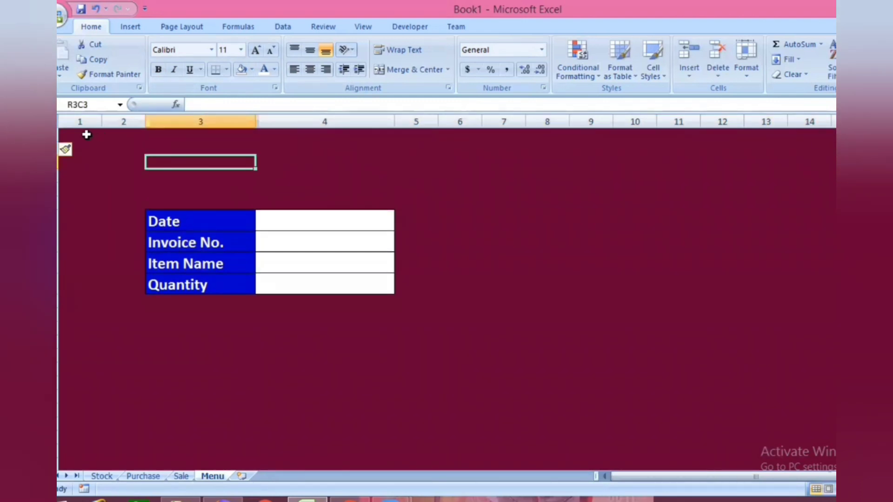
# - Merge and center rows 1 to 3 across columns 2 to 11 and fill the merged cell with the form labels' blue
pyautogui.click(82, 137)
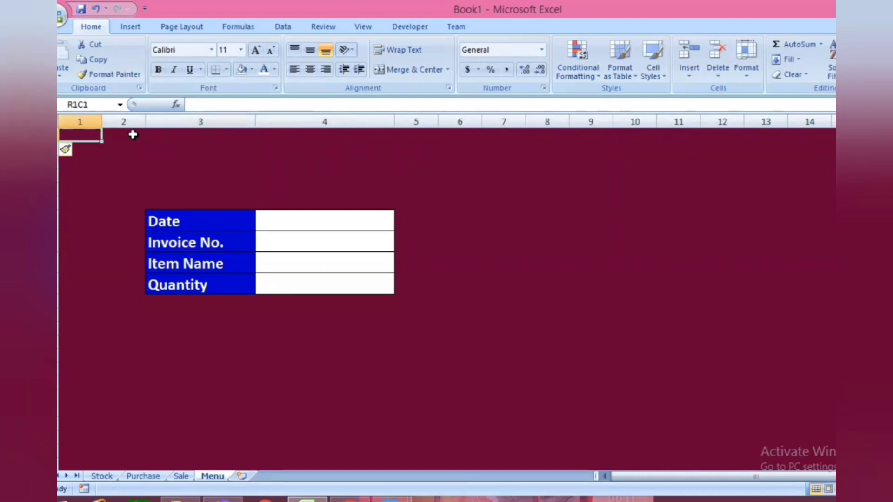
pyautogui.moveTo(132, 135); pyautogui.dragTo(690, 157)
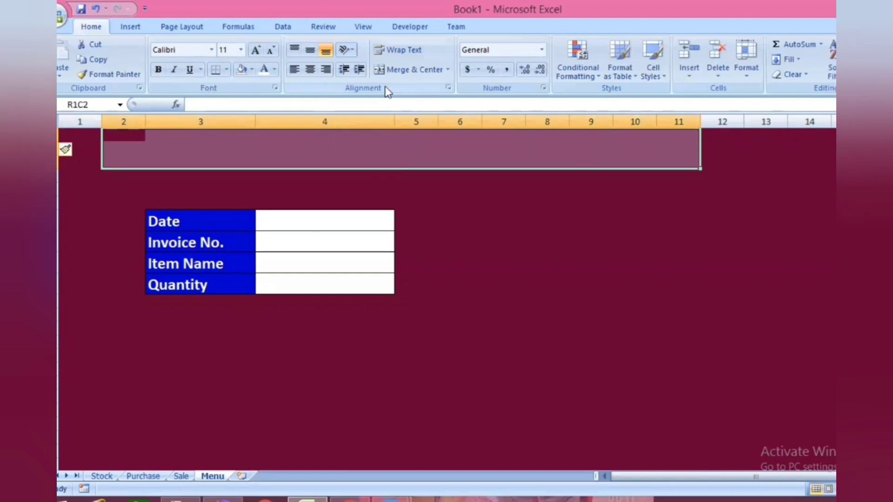
pyautogui.click(414, 69)
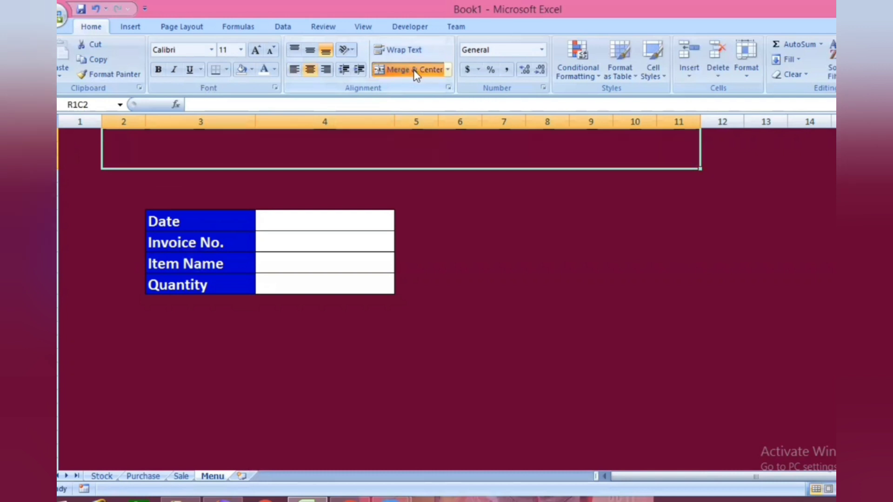
pyautogui.click(251, 68)
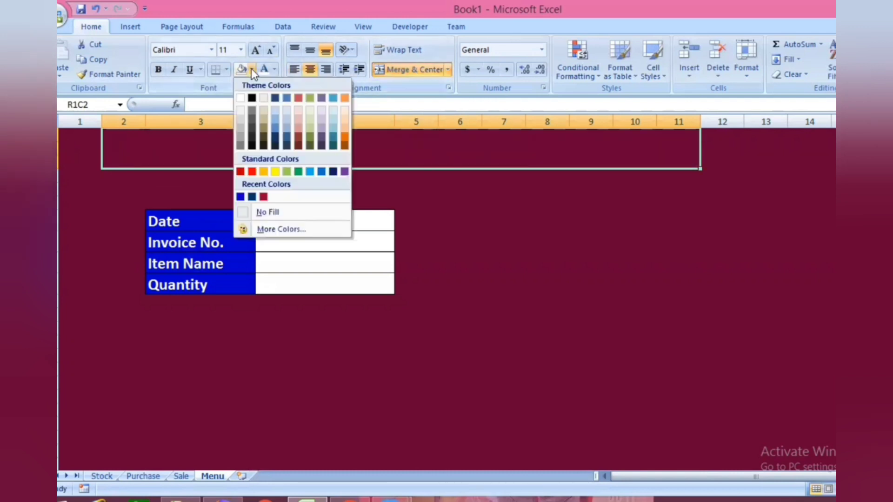
pyautogui.click(241, 197)
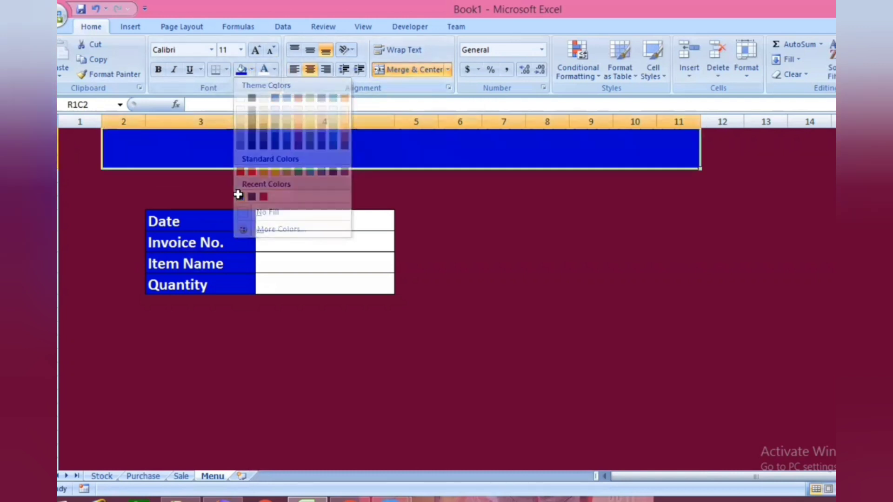
# - Set the merged banner cell's font size to 18 and enter the title STOCK MAINTAINING SHEET
pyautogui.click(241, 50)
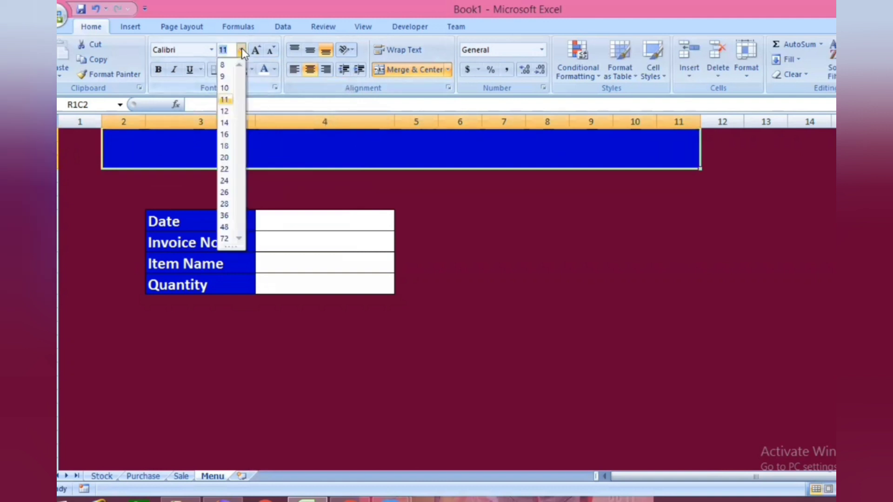
pyautogui.click(226, 146)
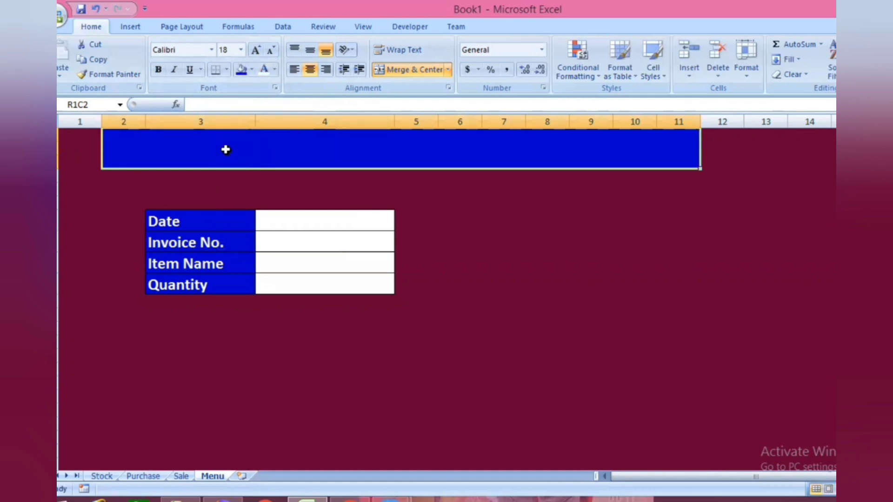
pyautogui.write('STO')
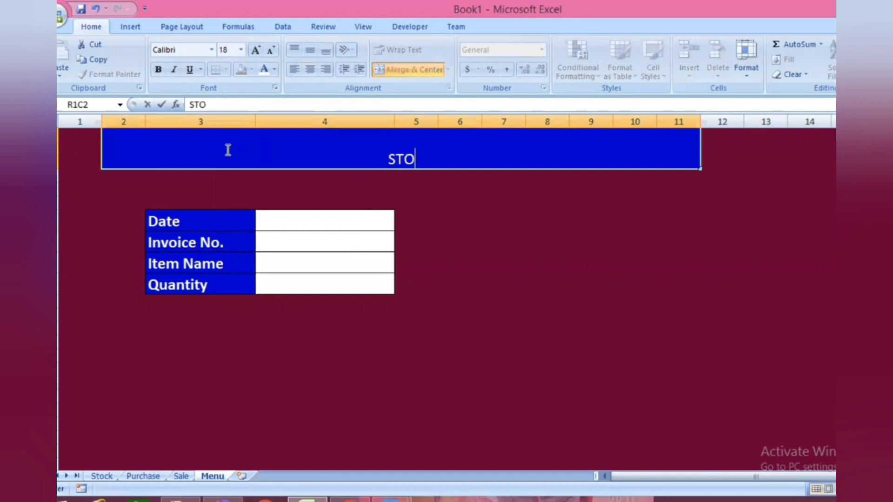
pyautogui.write('CK MAIN')
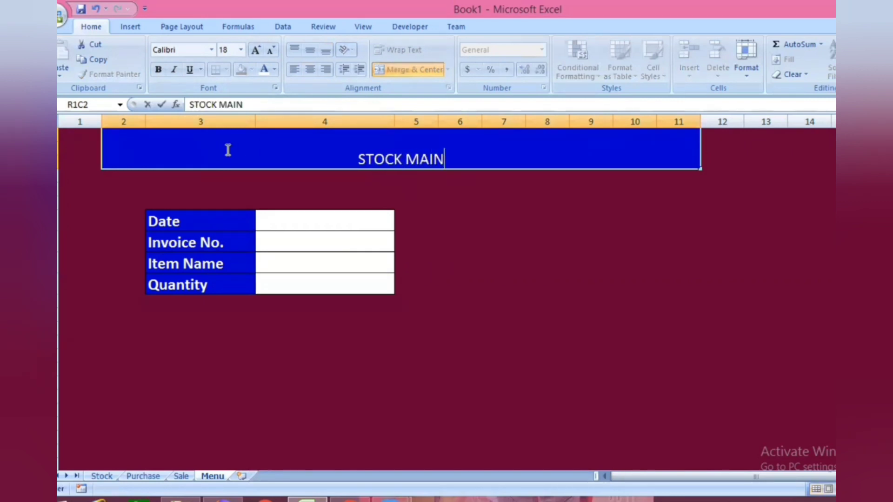
pyautogui.write('IN')
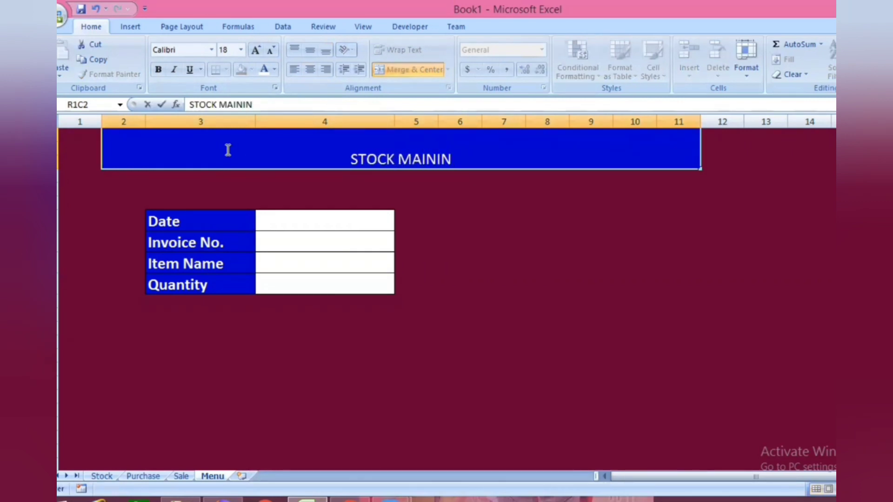
pyautogui.press('BackSpace')
pyautogui.press('BackSpace')
pyautogui.write('TAINING SHEET')
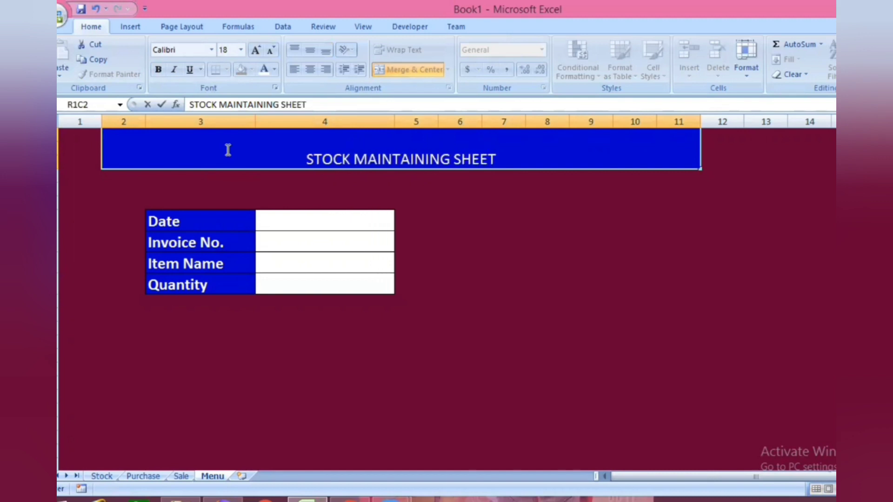
# - Make the banner title text bold
pyautogui.moveTo(308, 159); pyautogui.dragTo(524, 158)
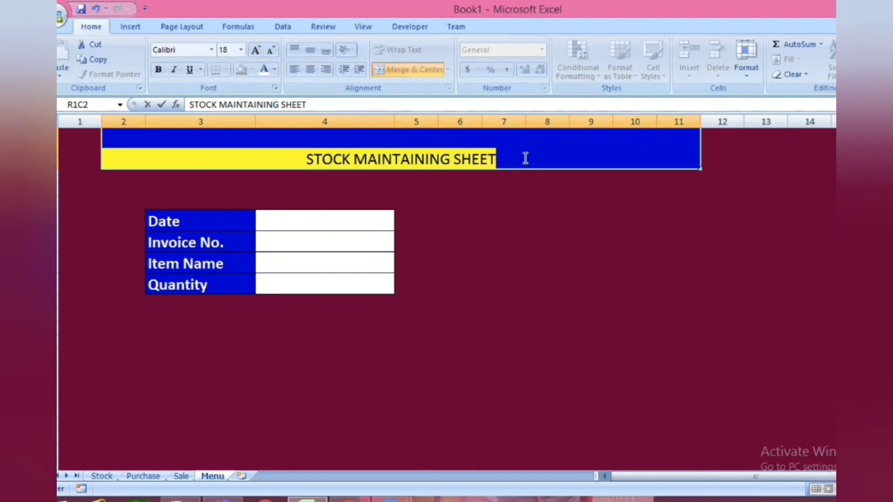
pyautogui.click(158, 70)
pyautogui.click(573, 284)
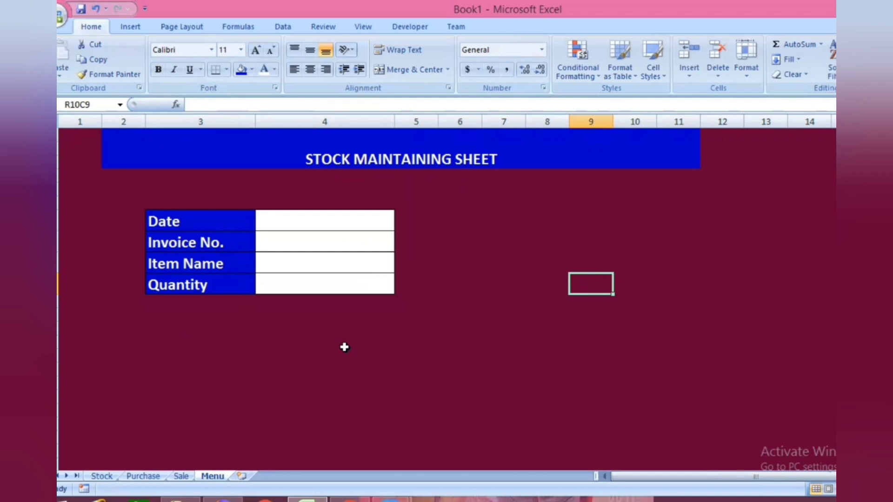
# - Draw an oval about 1.49" wide and 0.57" high below the form's label column and fill it with red
pyautogui.click(127, 26)
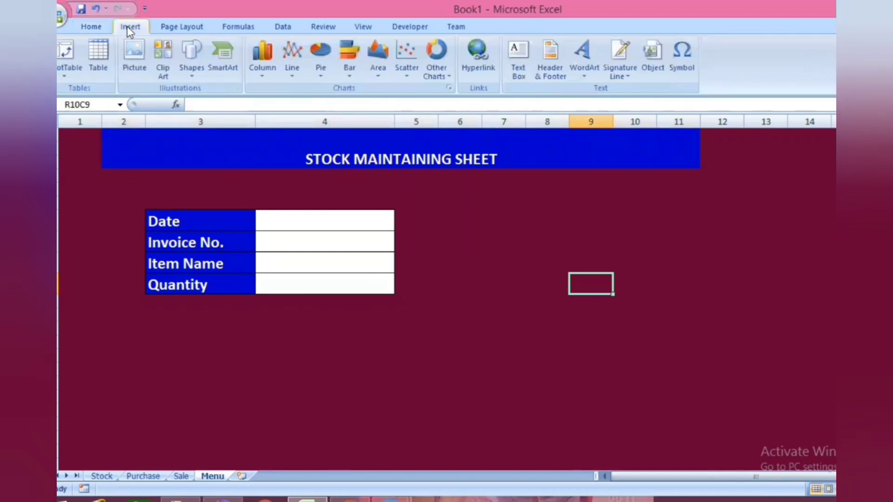
pyautogui.click(194, 61)
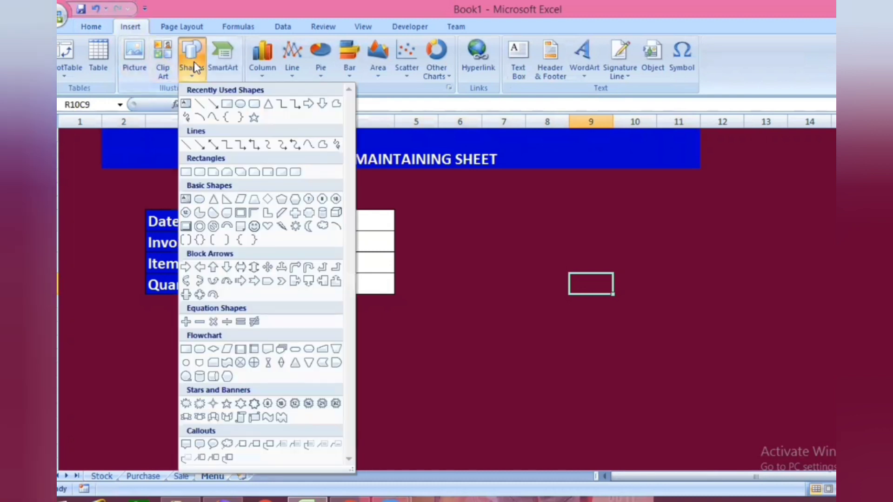
pyautogui.click(241, 106)
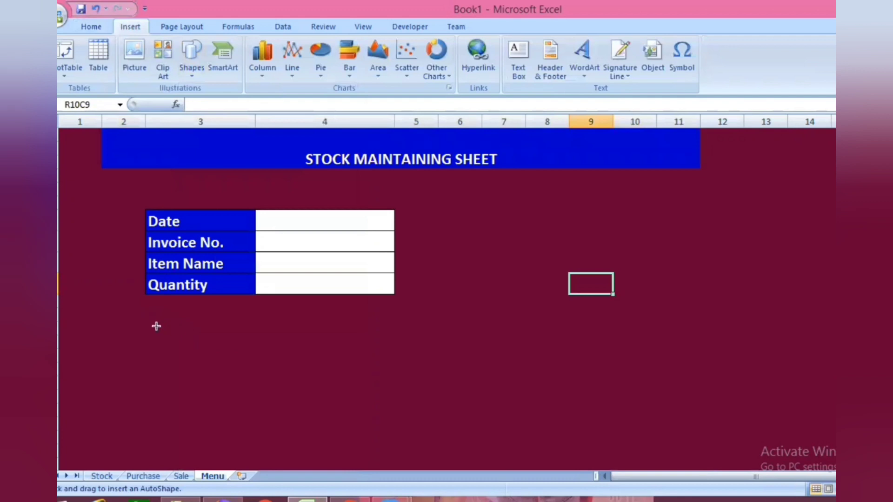
pyautogui.moveTo(156, 326)
pyautogui.mouseDown()
pyautogui.moveTo(190, 353)
pyautogui.moveTo(255, 365)
pyautogui.mouseUp()
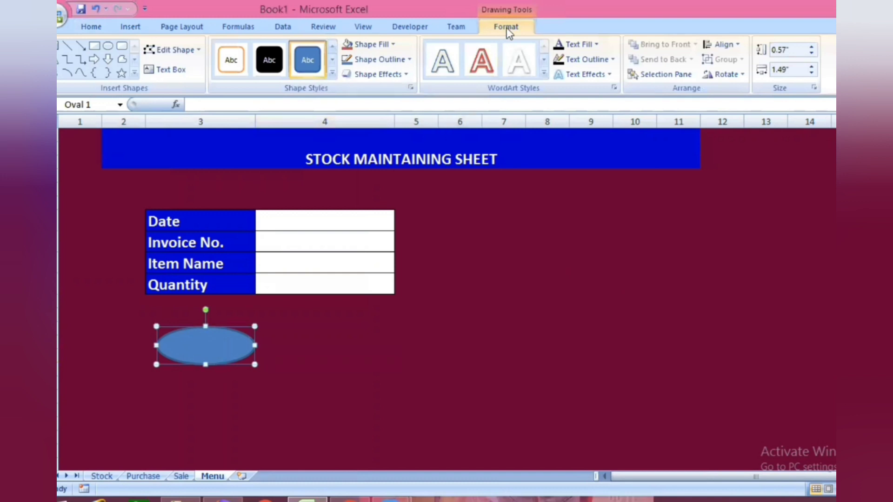
pyautogui.click(391, 45)
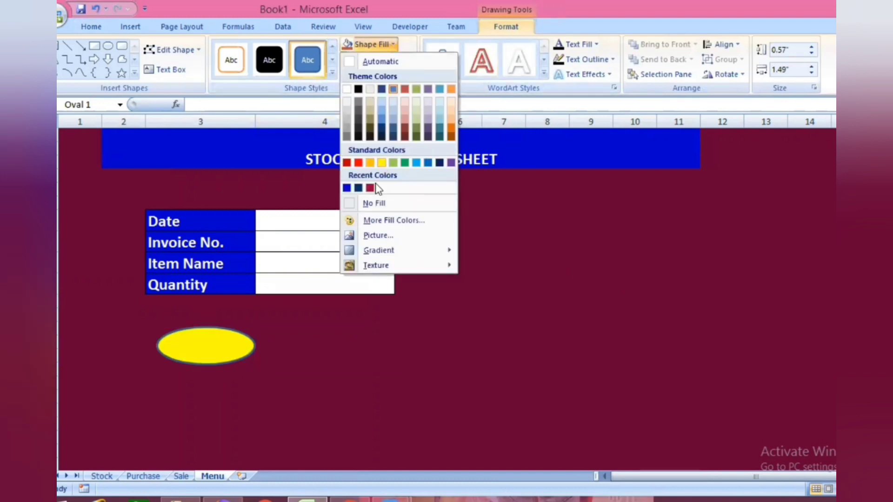
pyautogui.click(359, 163)
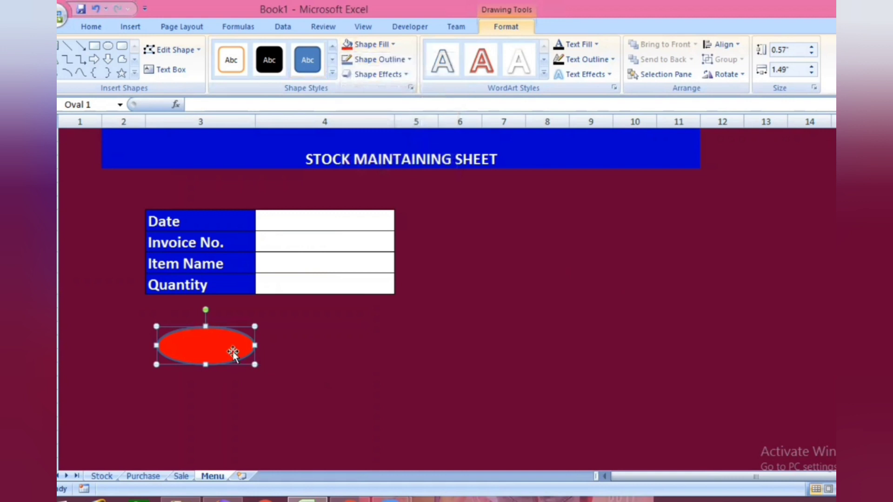
# - Duplicate the red oval and place the copy level with the original, beneath the form's entry column
pyautogui.click(324, 348)
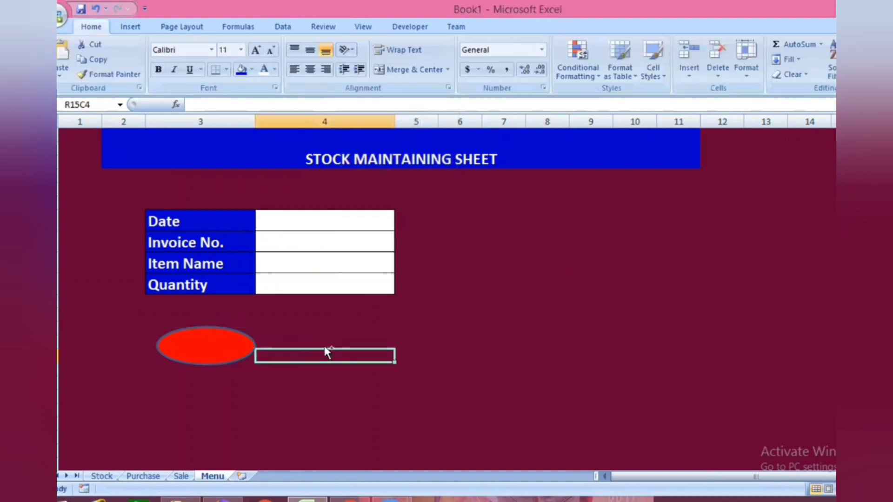
pyautogui.hotkey('ctrl', 'v')
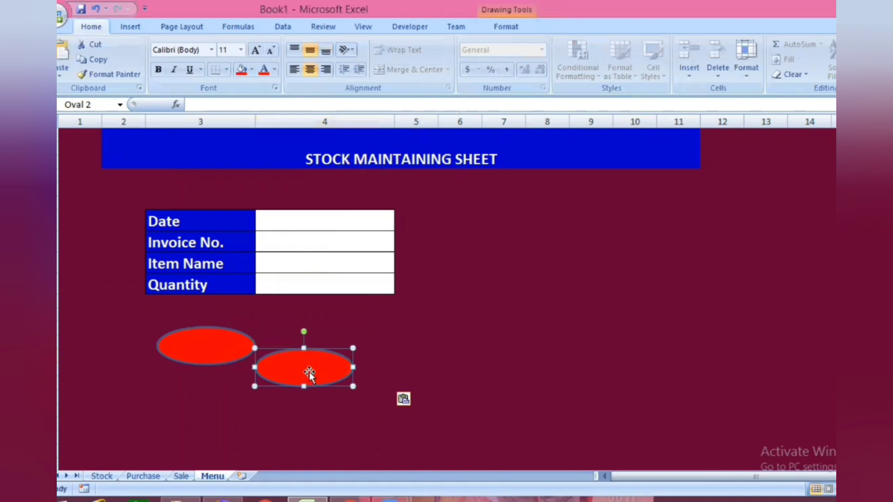
pyautogui.moveTo(309, 374); pyautogui.dragTo(345, 353)
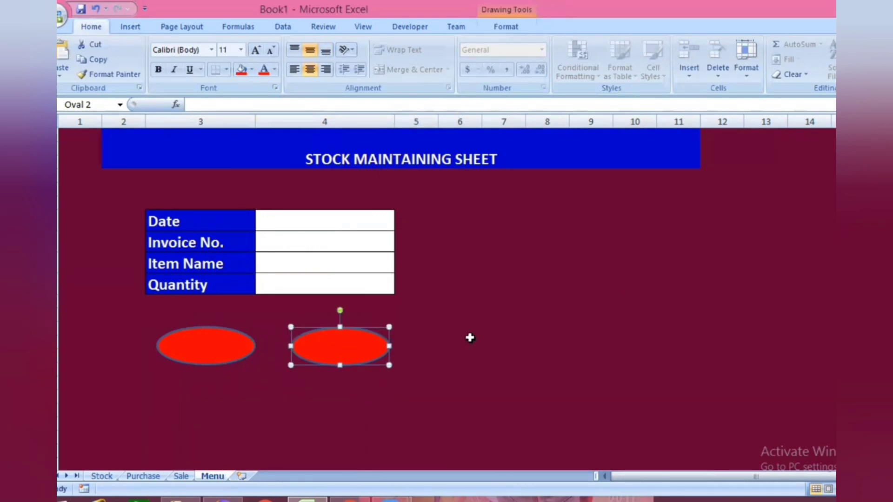
pyautogui.click(532, 223)
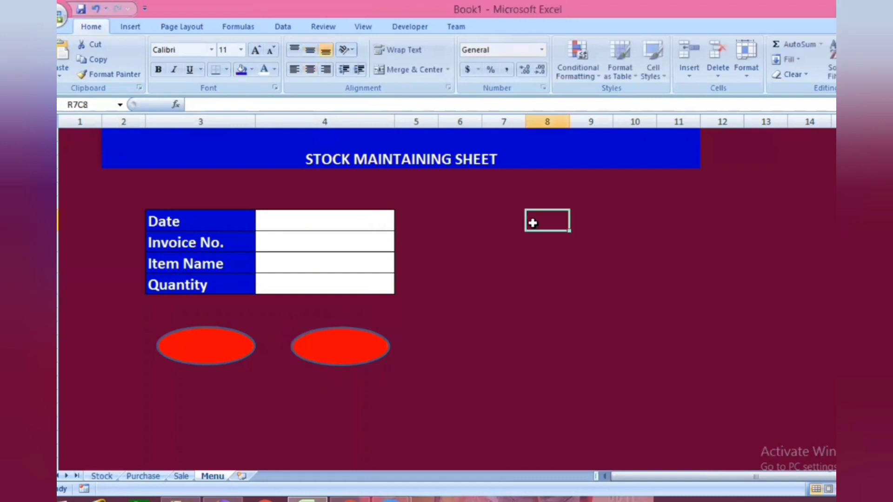
# - Draw a rounded rectangle about 1.24" wide and 0.48" high across columns 7 to 9, level with the Date row
pyautogui.click(128, 28)
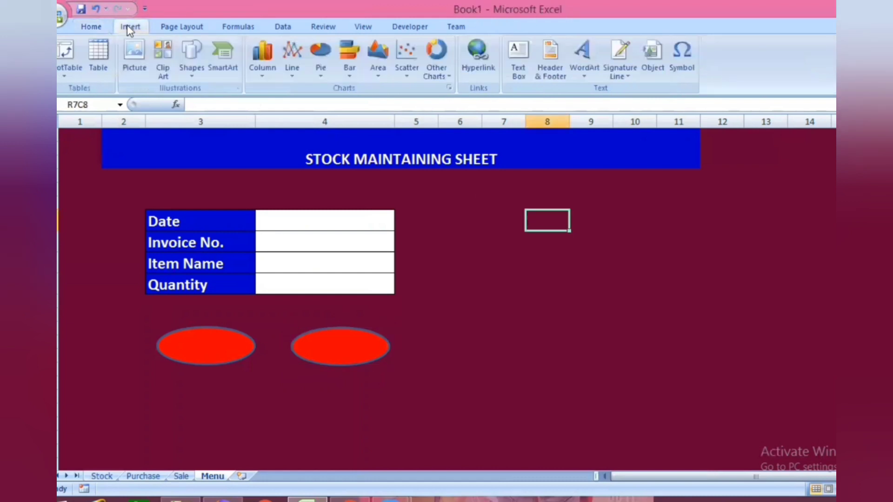
pyautogui.click(190, 59)
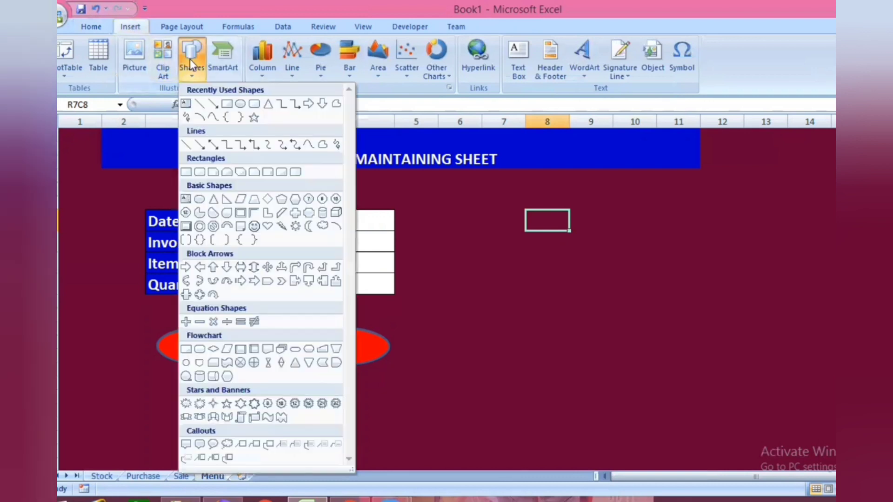
pyautogui.click(256, 104)
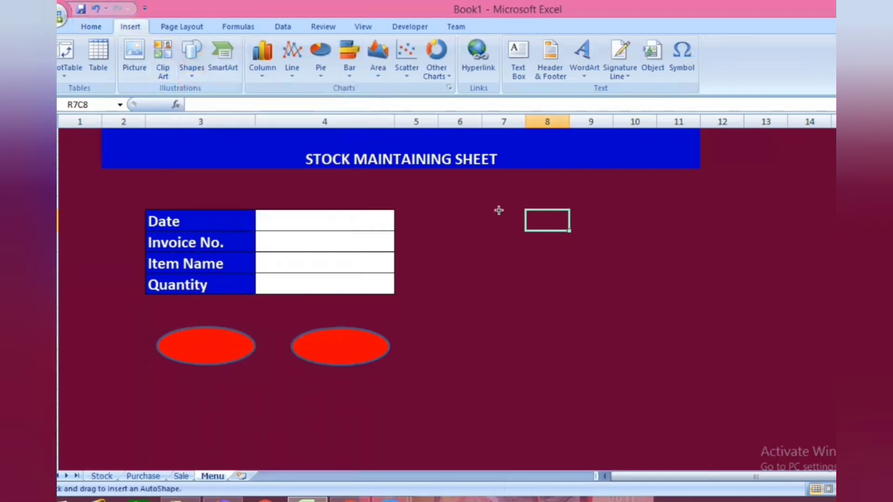
pyautogui.moveTo(499, 210); pyautogui.dragTo(580, 242)
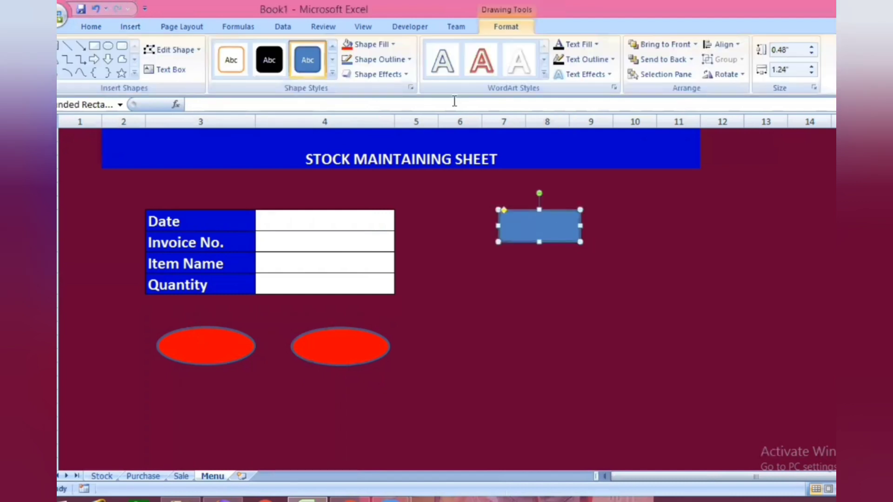
# - Fill the rounded rectangle with dark orange and widen it to about 1.62"
pyautogui.click(394, 44)
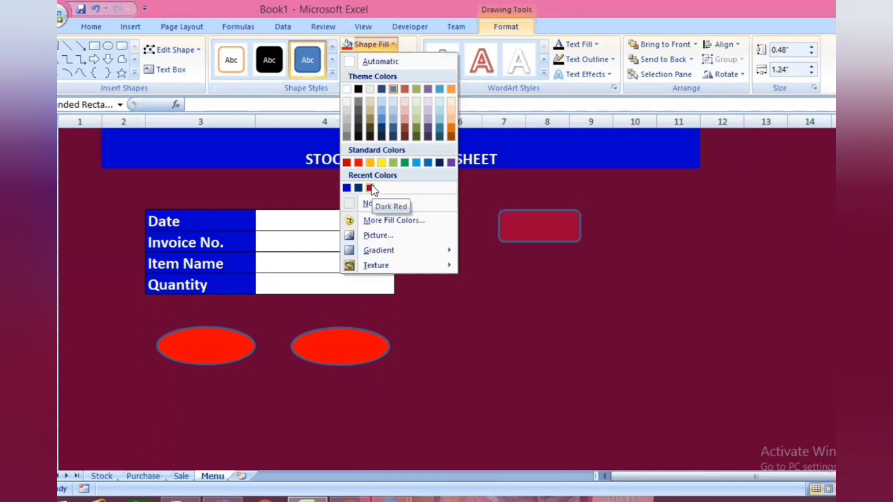
pyautogui.click(451, 132)
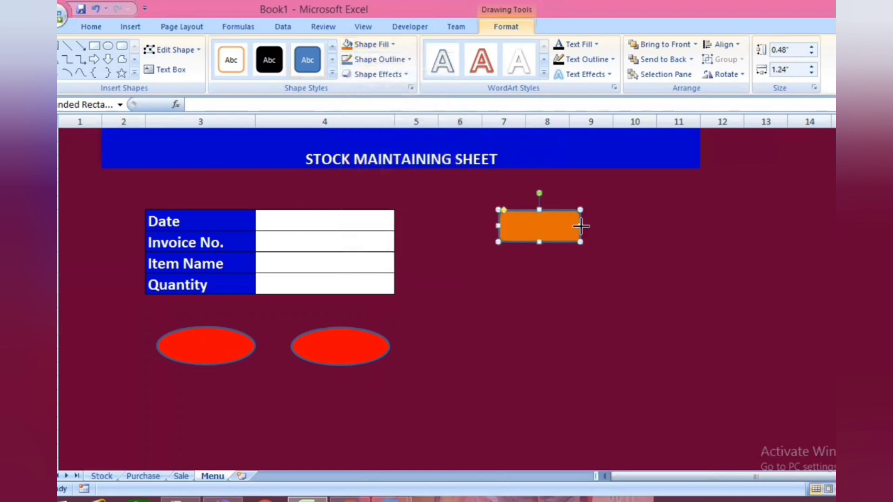
pyautogui.moveTo(581, 227); pyautogui.dragTo(605, 226)
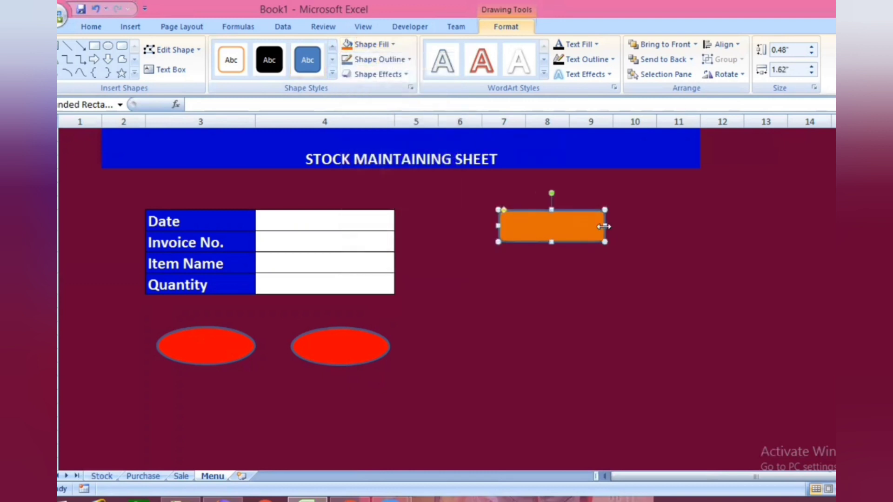
# - Label the oval under the form's label column SALES and the one under the entry column PURCHASE
pyautogui.click(205, 344)
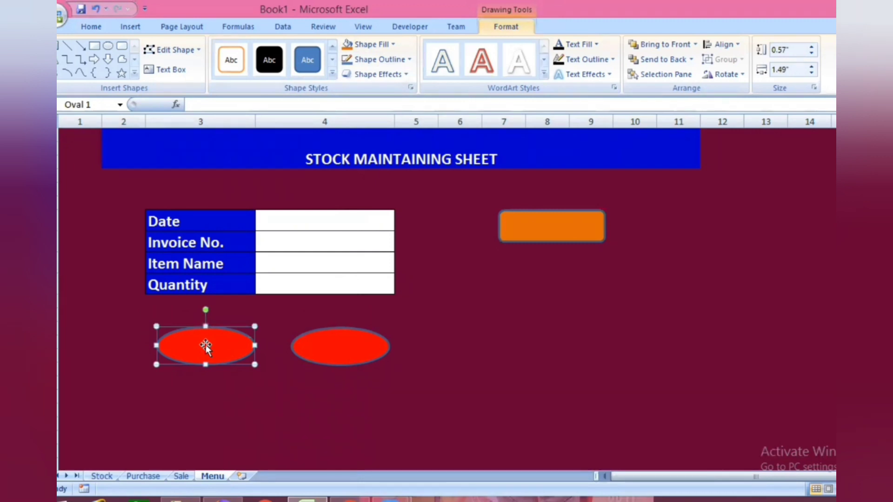
pyautogui.write('sALES')
pyautogui.click(330, 347)
pyautogui.write('PURCHA')
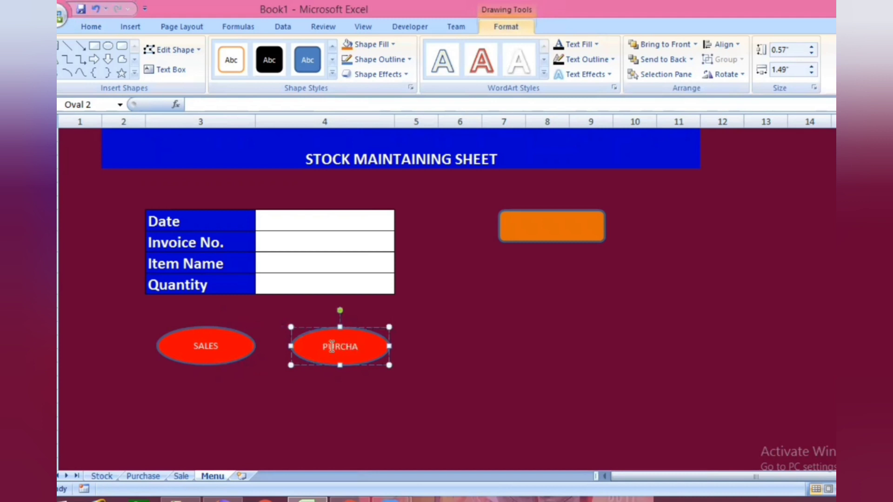
pyautogui.write('SE')
# - Set the font size of the SALES text in its oval to 16
pyautogui.moveTo(193, 347); pyautogui.dragTo(231, 346)
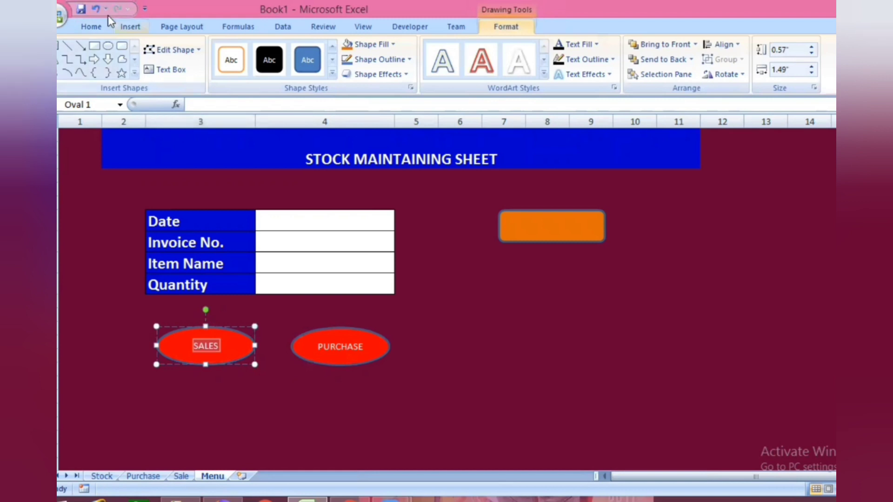
pyautogui.click(99, 29)
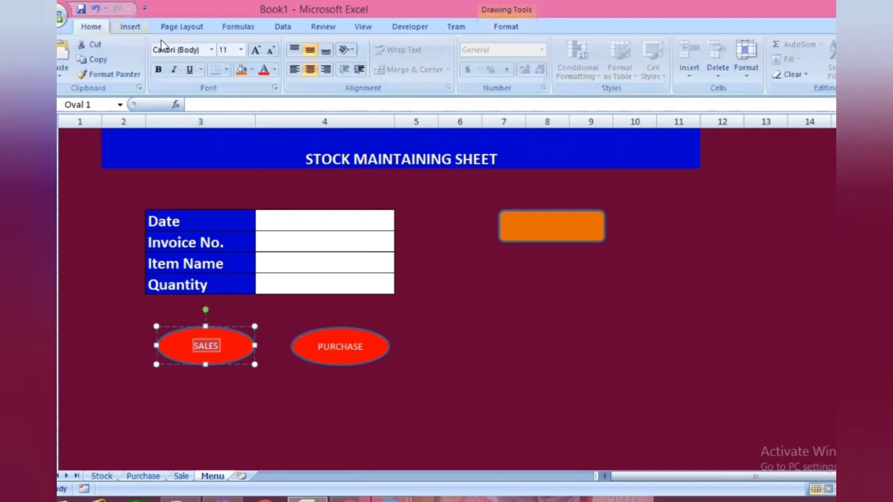
pyautogui.click(241, 50)
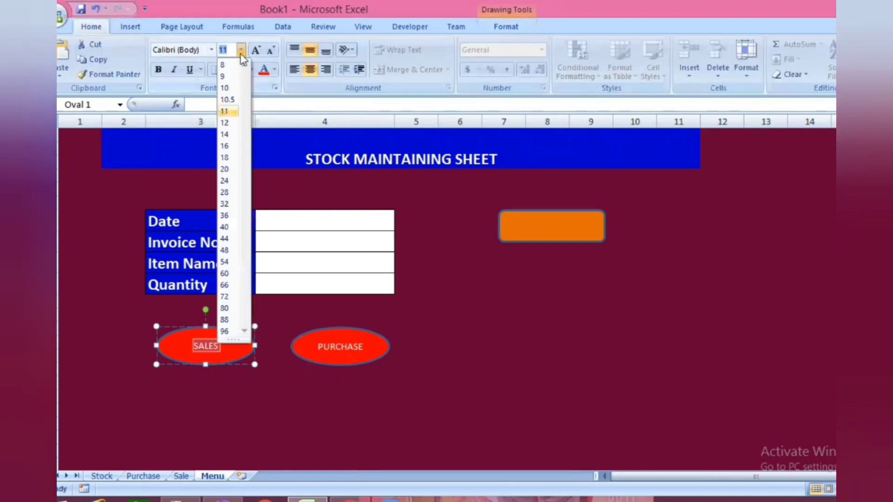
pyautogui.click(225, 146)
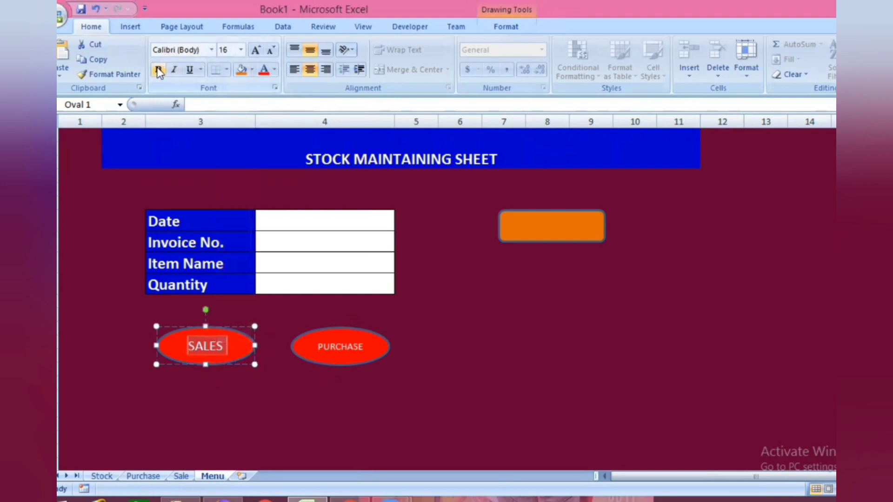
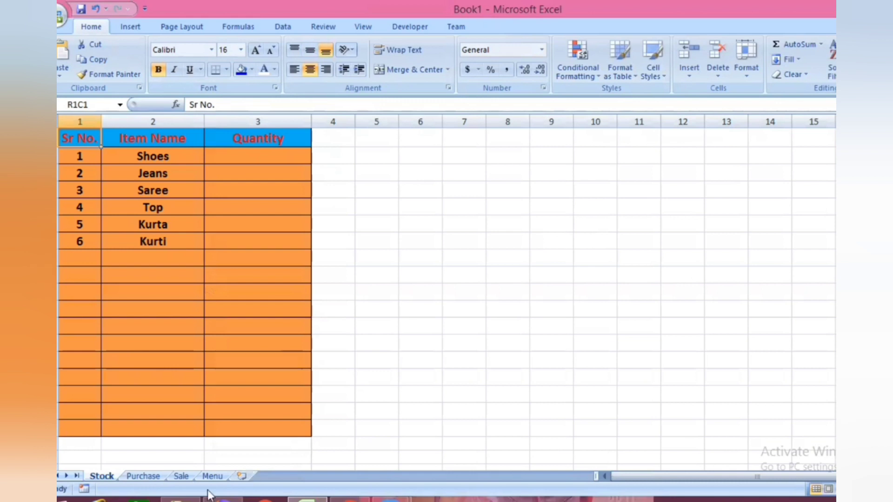
# - Hyperlink the orange PURCHASE rounded rectangle on the Menu sheet to the Purchase sheet in this document
pyautogui.click(212, 476)
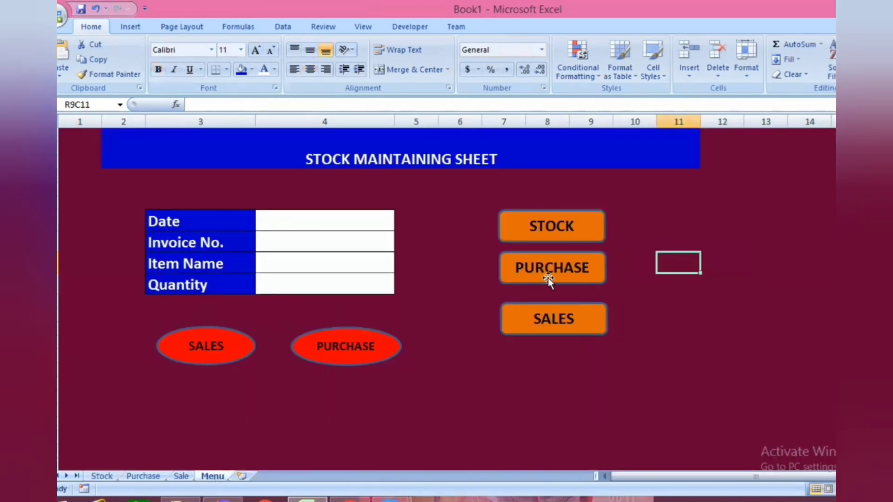
pyautogui.click(580, 278)
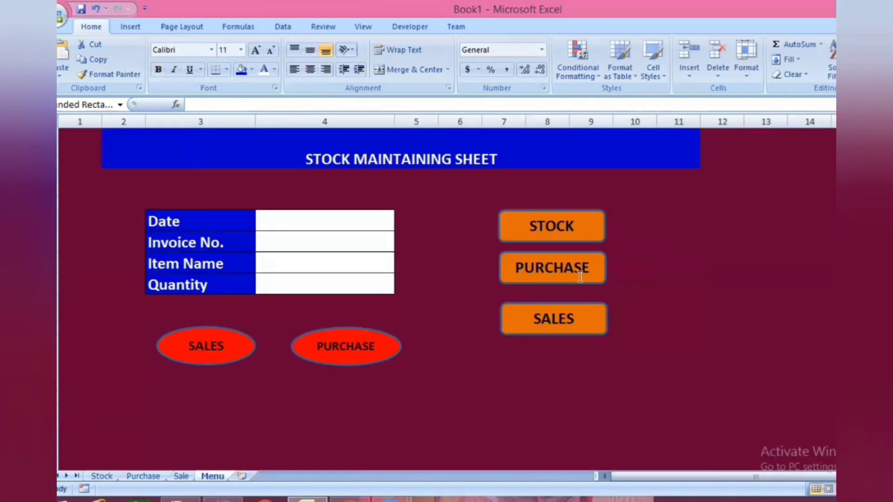
pyautogui.rightClick(581, 278)
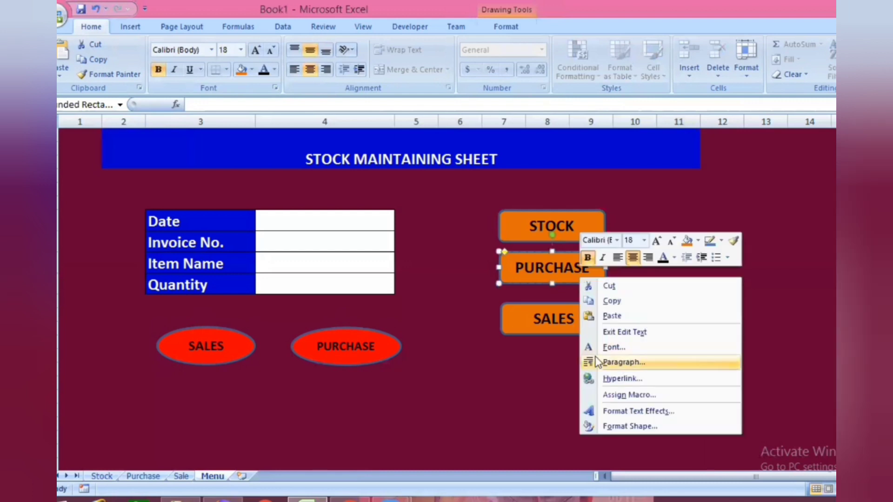
pyautogui.click(613, 377)
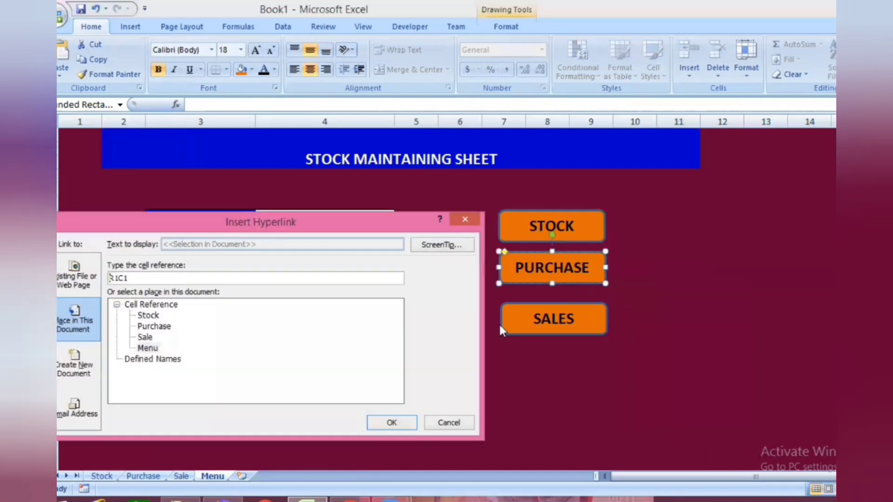
pyautogui.click(150, 326)
pyautogui.click(392, 424)
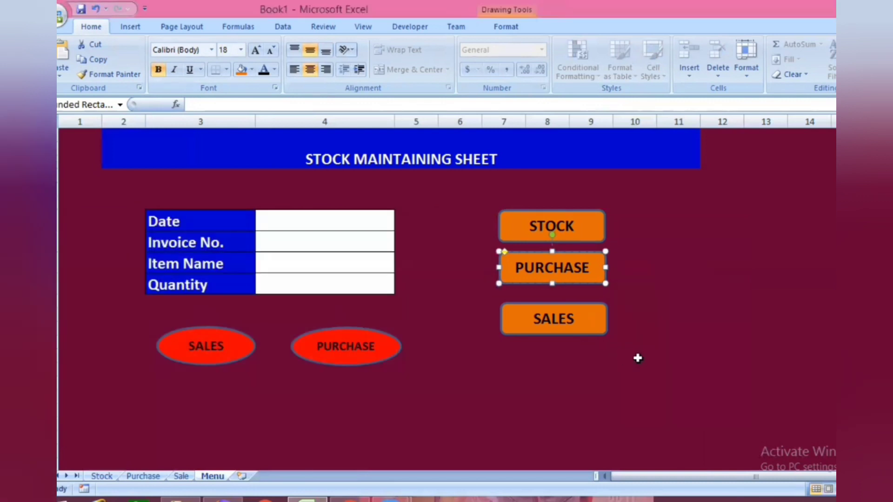
# - Hyperlink the orange SALES rounded rectangle to the Sale sheet in this document
pyautogui.click(590, 328)
pyautogui.rightClick(590, 328)
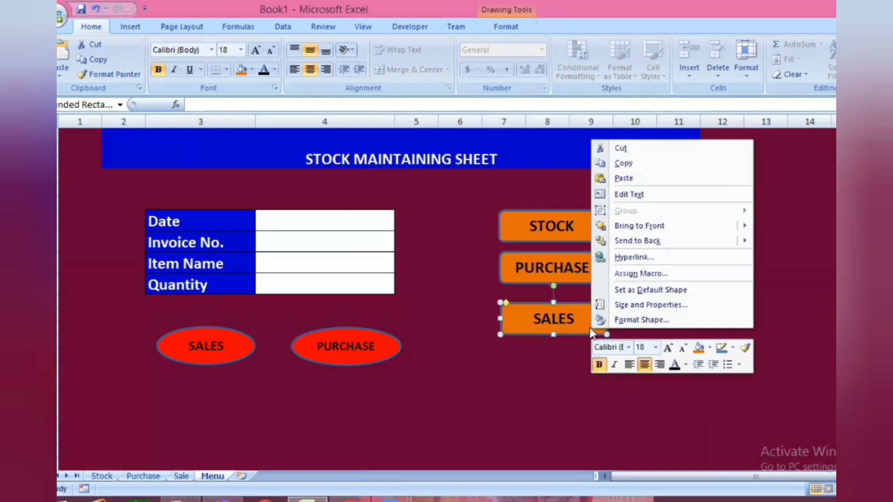
pyautogui.click(633, 259)
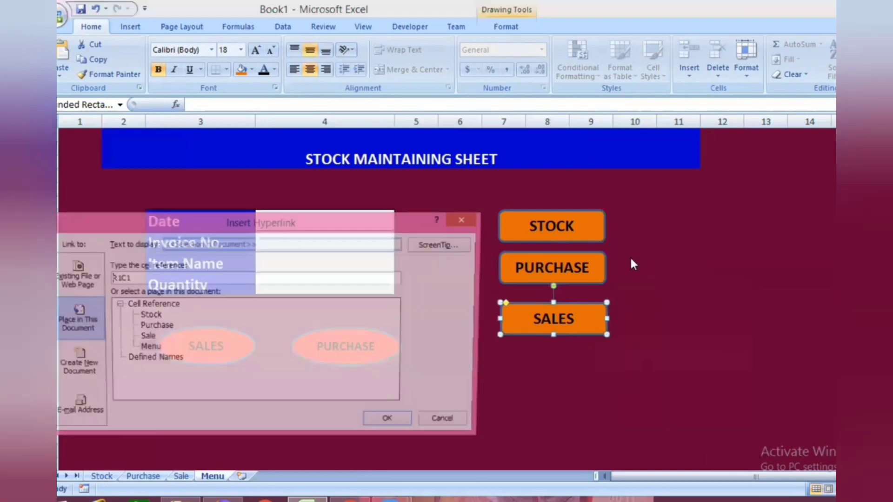
pyautogui.click(147, 339)
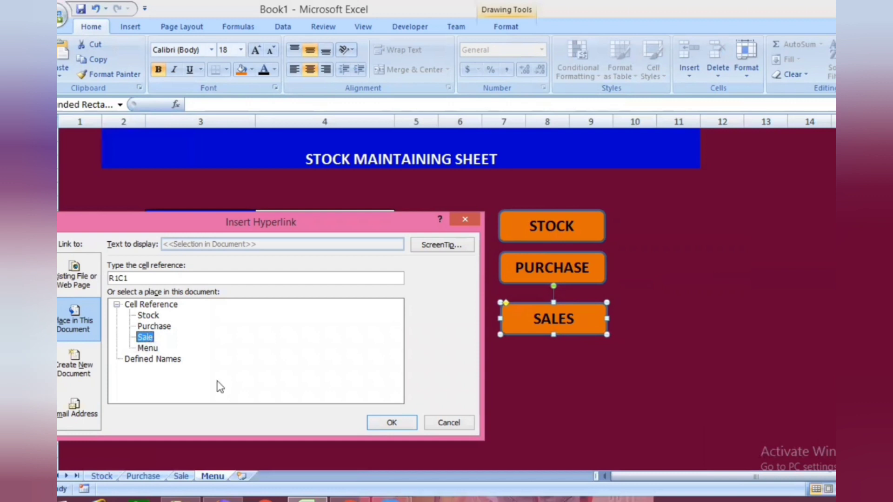
pyautogui.click(385, 423)
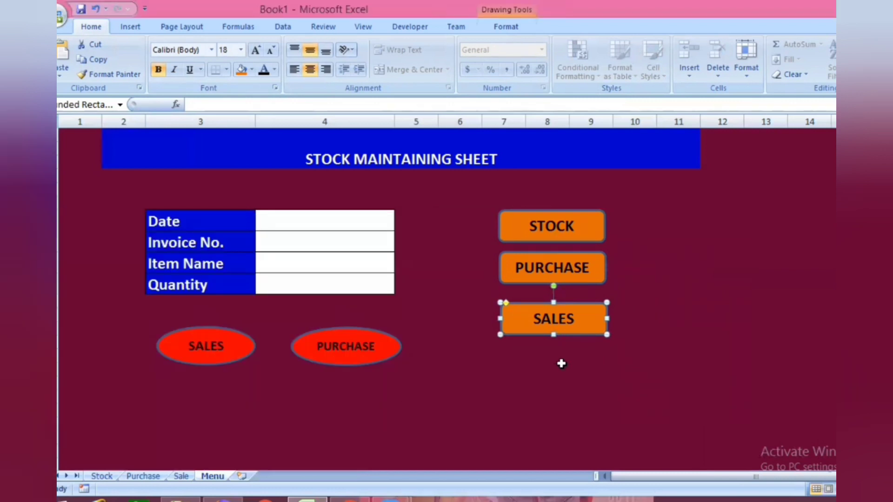
pyautogui.click(562, 365)
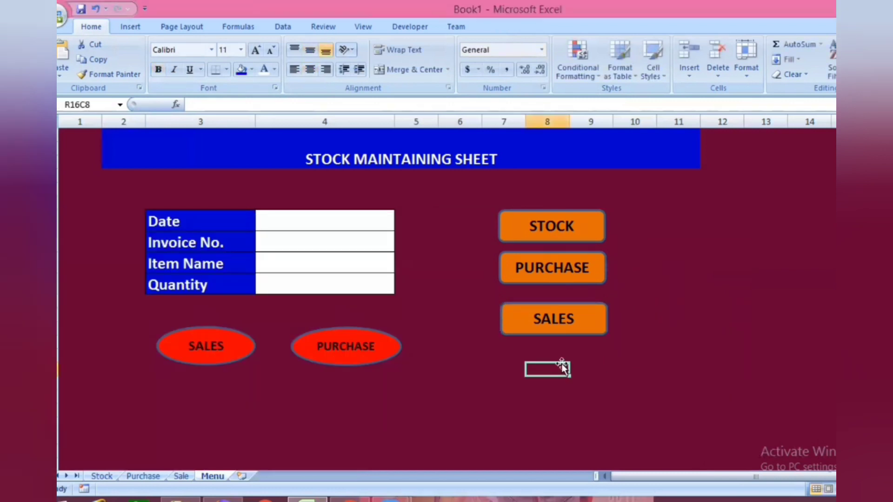
# - Draw a rounded rectangle about 4.38" wide and 0.56" high across columns 5 to 12 of the Stock sheet and fill it bright blue
pyautogui.click(102, 476)
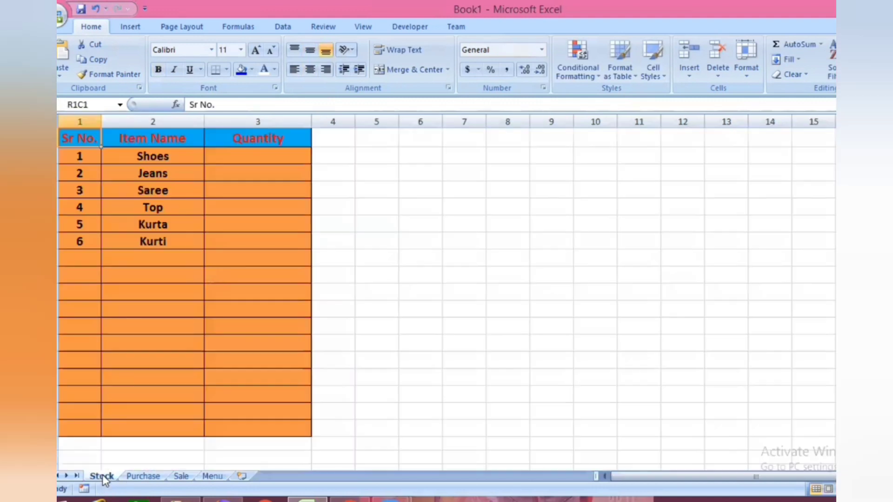
pyautogui.click(429, 155)
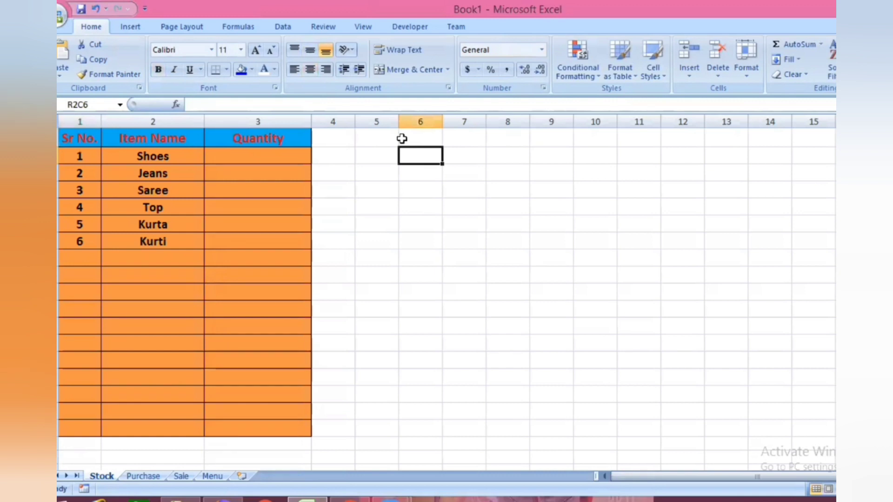
pyautogui.click(129, 28)
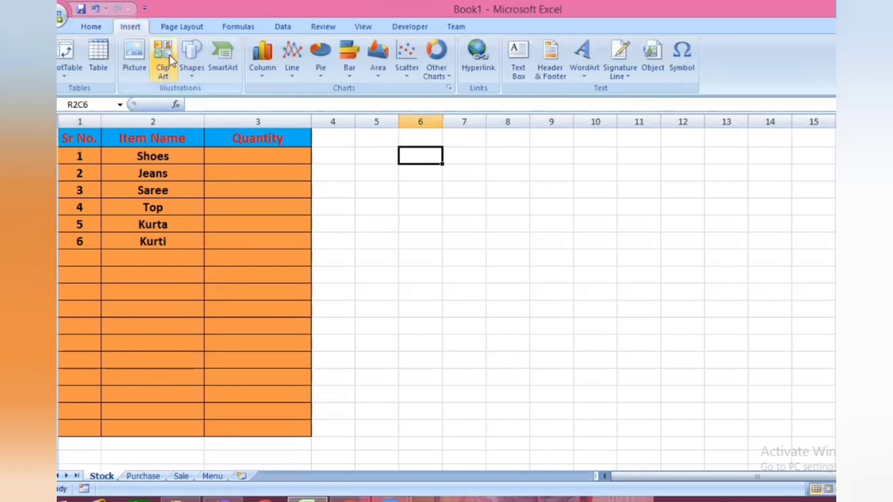
pyautogui.click(199, 73)
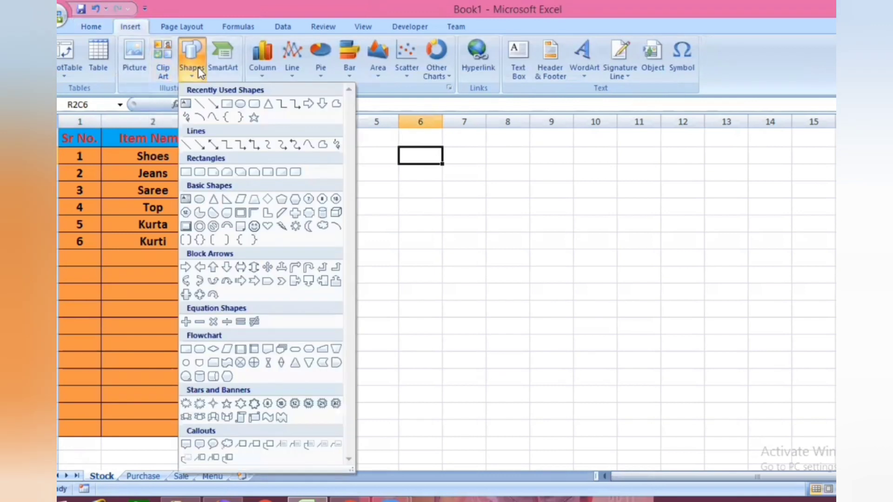
pyautogui.click(254, 104)
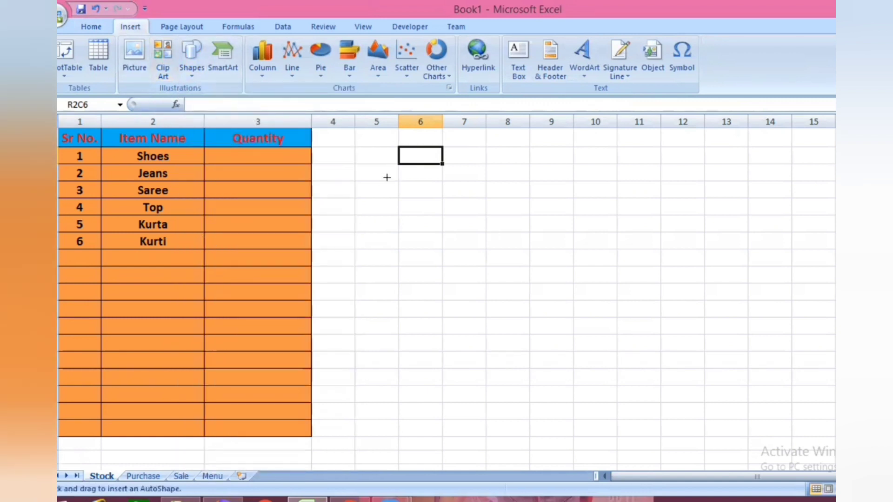
pyautogui.moveTo(387, 177)
pyautogui.mouseDown()
pyautogui.moveTo(650, 237)
pyautogui.moveTo(711, 236)
pyautogui.moveTo(675, 214)
pyautogui.mouseUp()
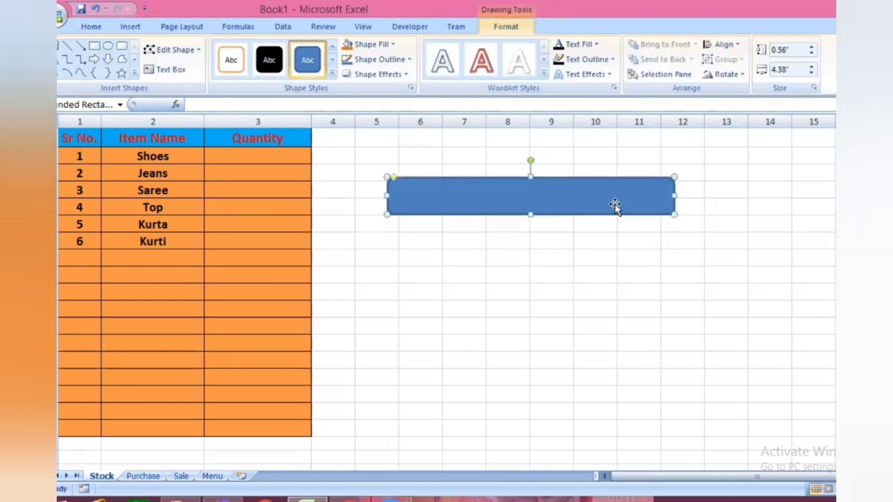
pyautogui.click(393, 46)
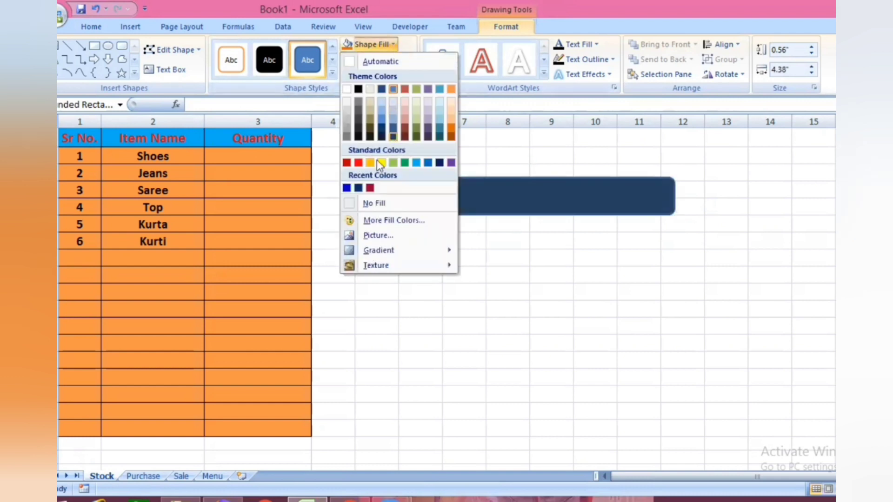
pyautogui.click(347, 188)
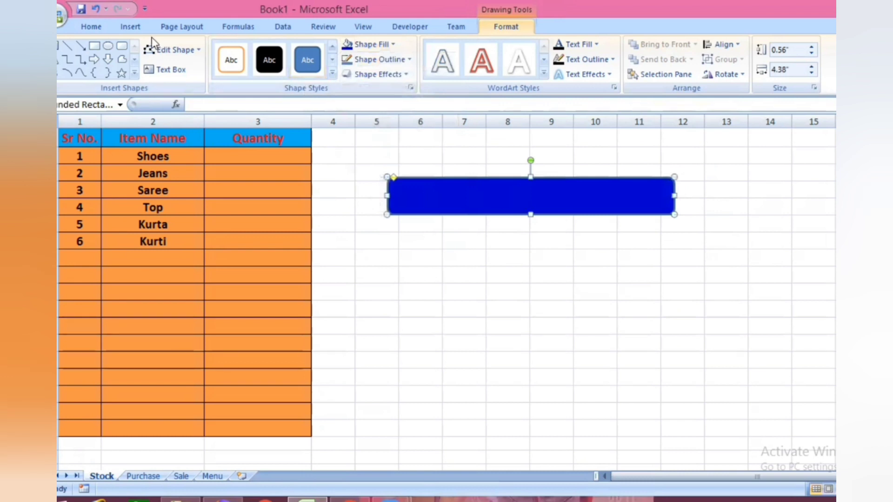
# - Set the blue rounded rectangle's text to font size 18 in white
pyautogui.click(93, 26)
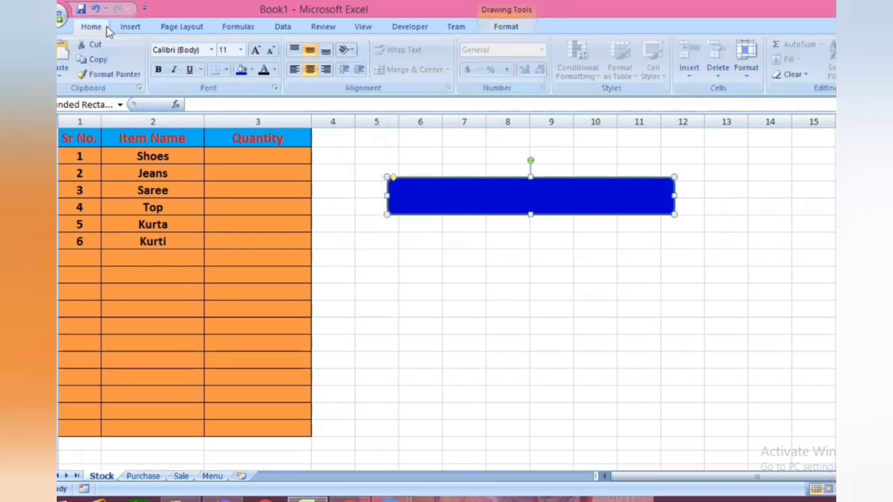
pyautogui.click(241, 49)
pyautogui.click(225, 157)
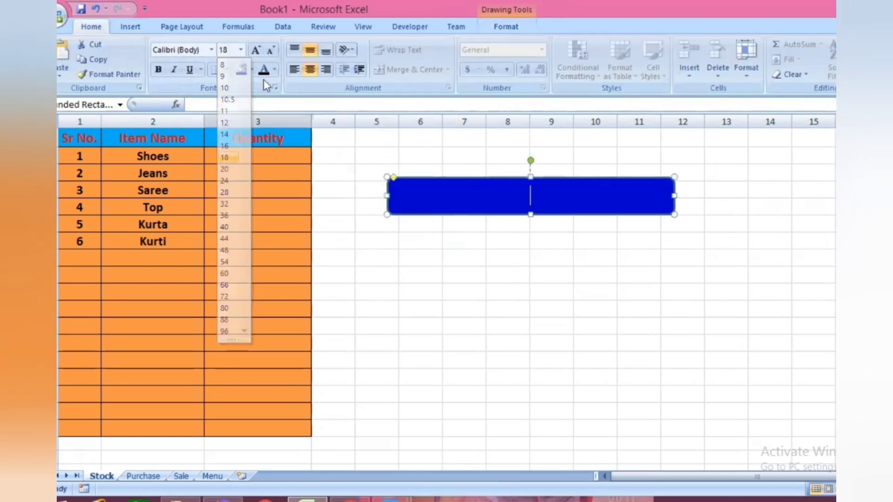
pyautogui.click(274, 70)
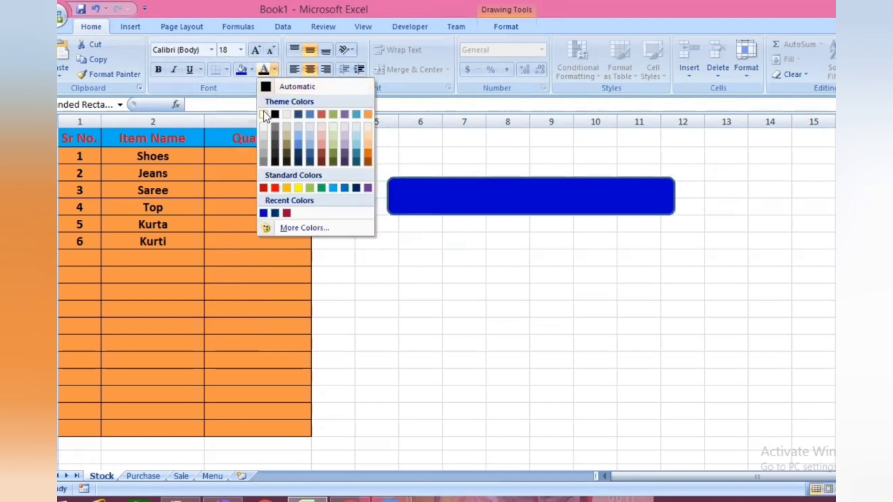
pyautogui.click(263, 115)
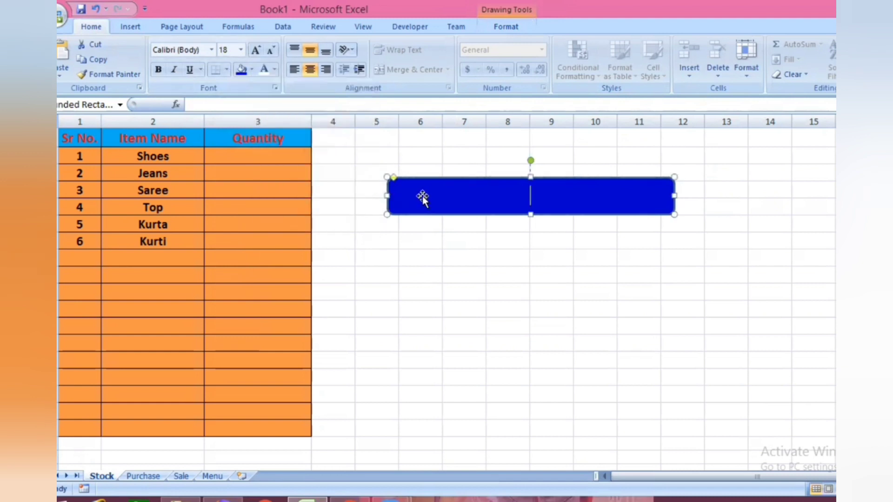
# - Label the blue rounded rectangle GO TO MAIN MENU and make the text bold
pyautogui.write('GO ')
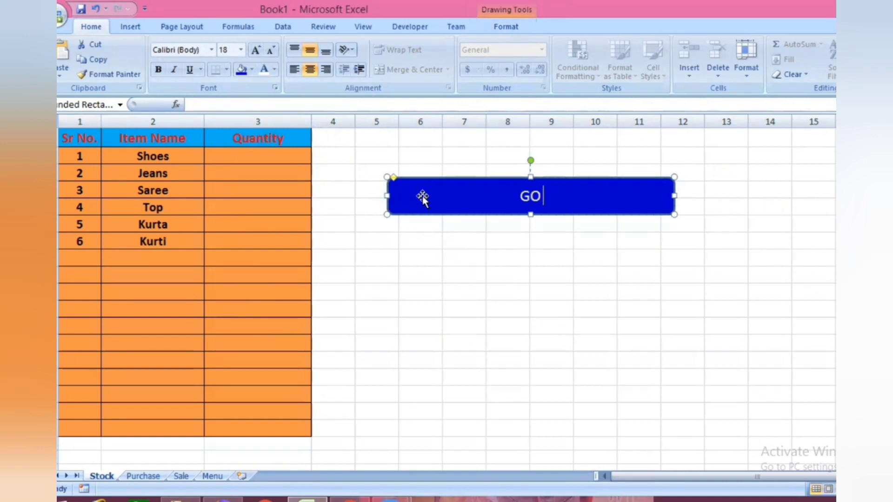
pyautogui.write('TO MAIN ')
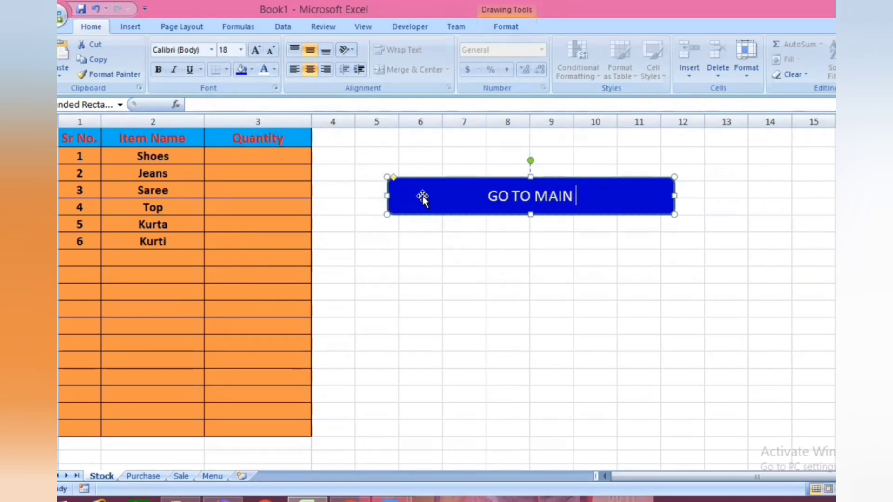
pyautogui.write('MENU')
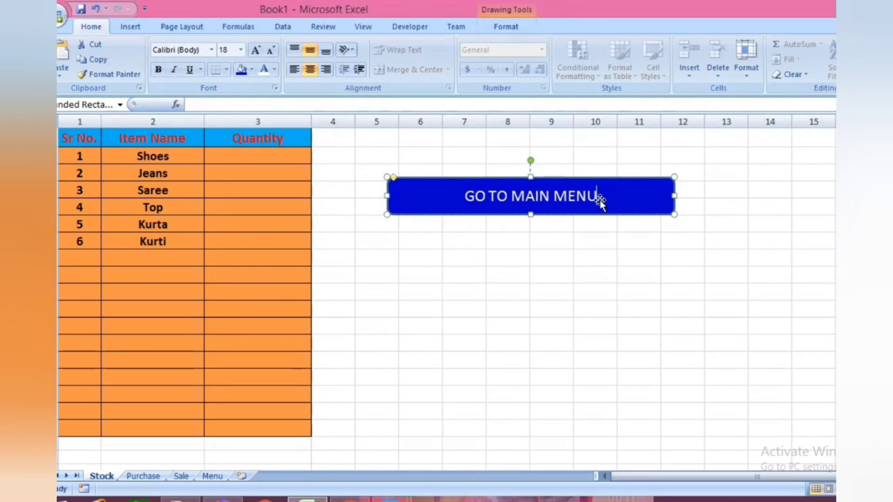
pyautogui.click(609, 305)
pyautogui.click(606, 204)
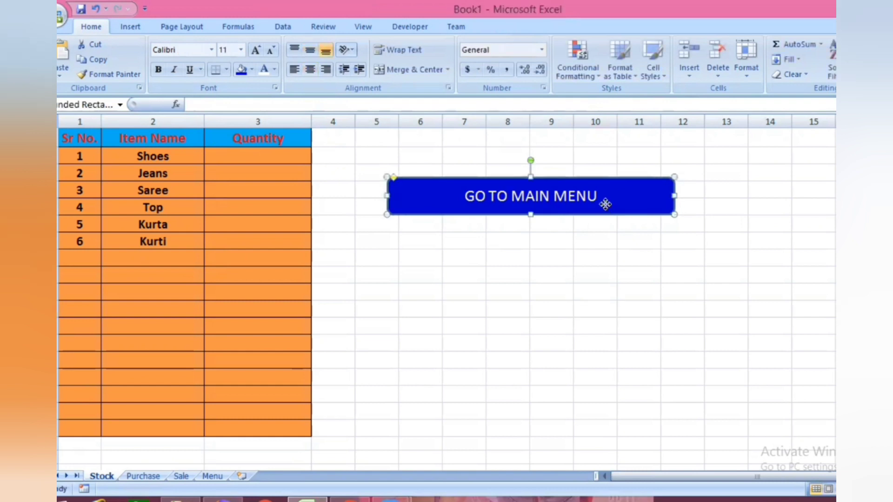
pyautogui.click(158, 70)
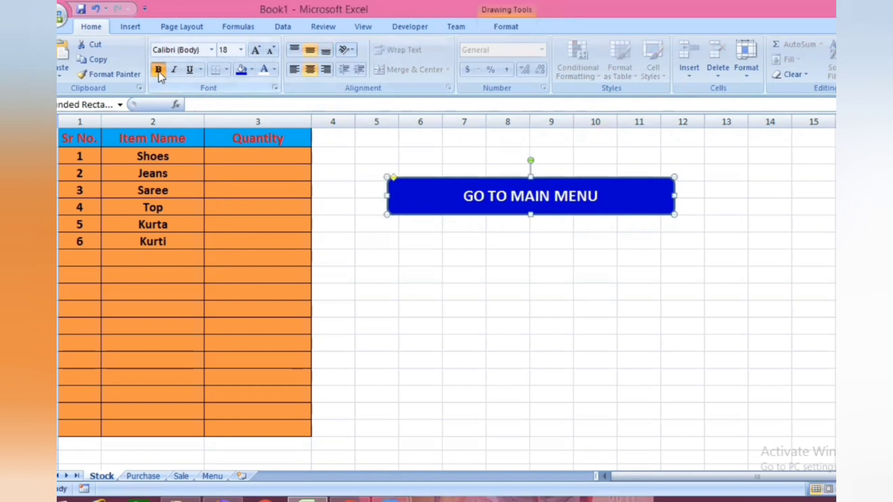
# - Hyperlink the GO TO MAIN MENU shape to cell R1C1 of the Menu sheet
pyautogui.rightClick(614, 203)
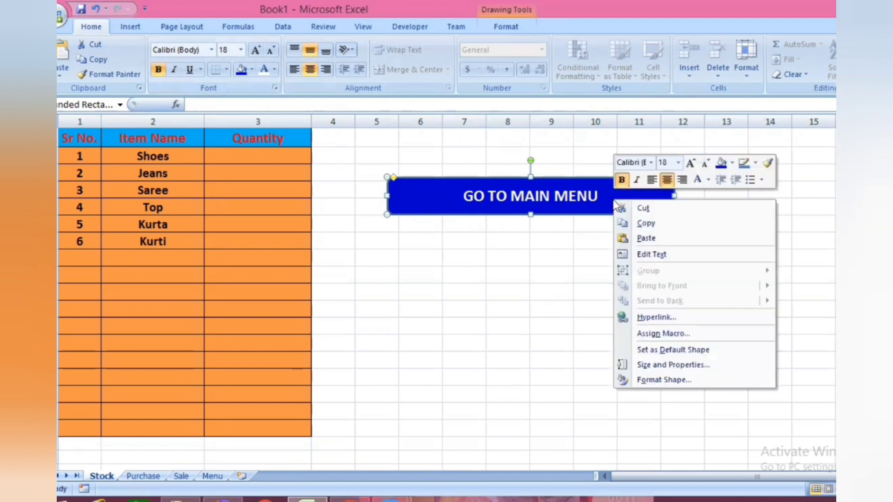
pyautogui.click(657, 318)
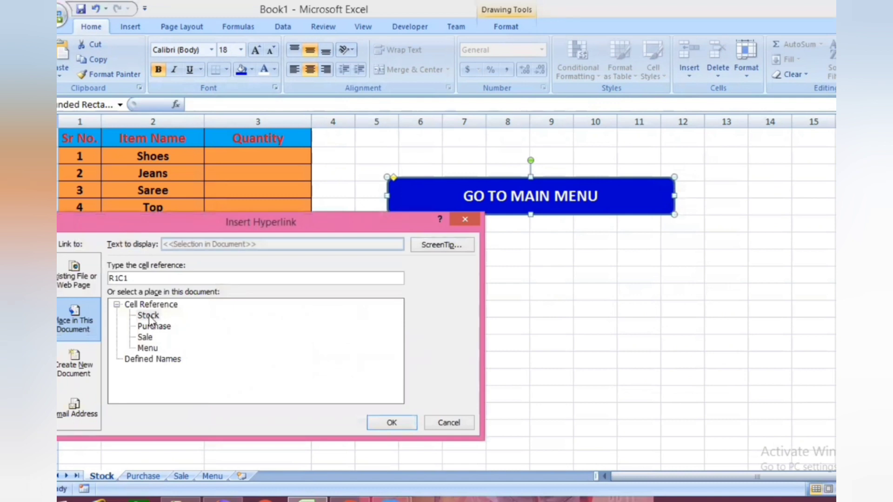
pyautogui.click(147, 349)
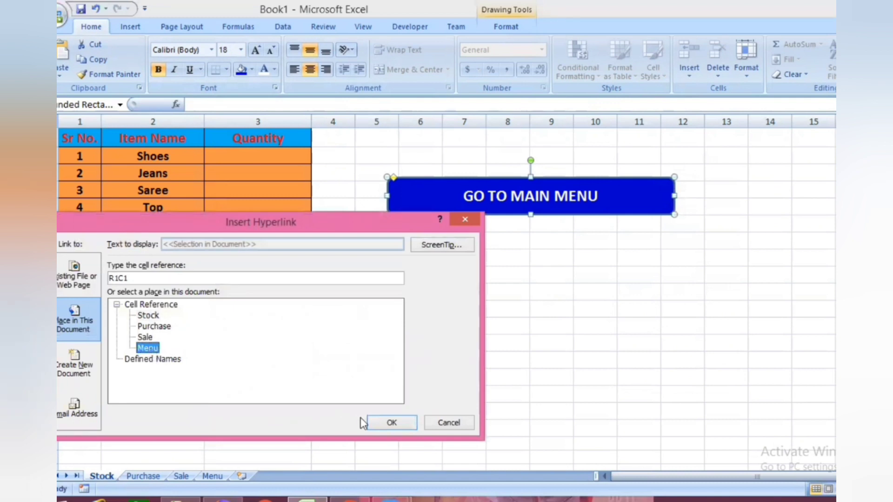
pyautogui.click(397, 423)
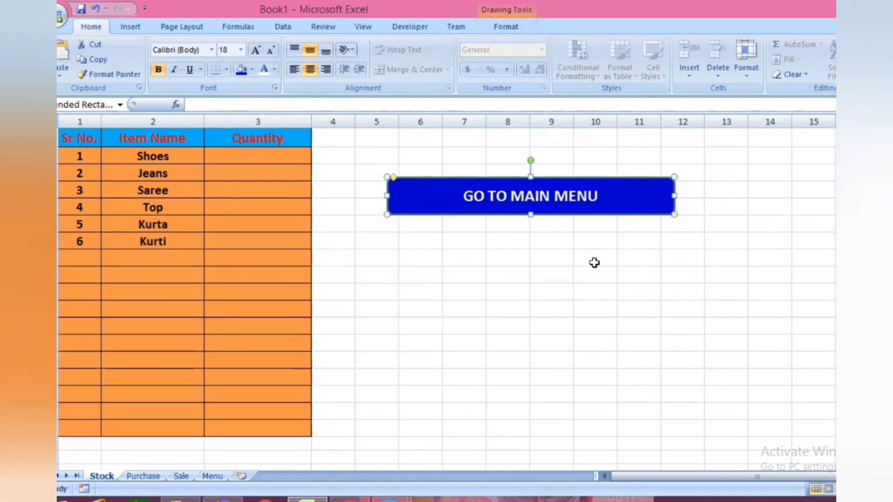
pyautogui.click(567, 262)
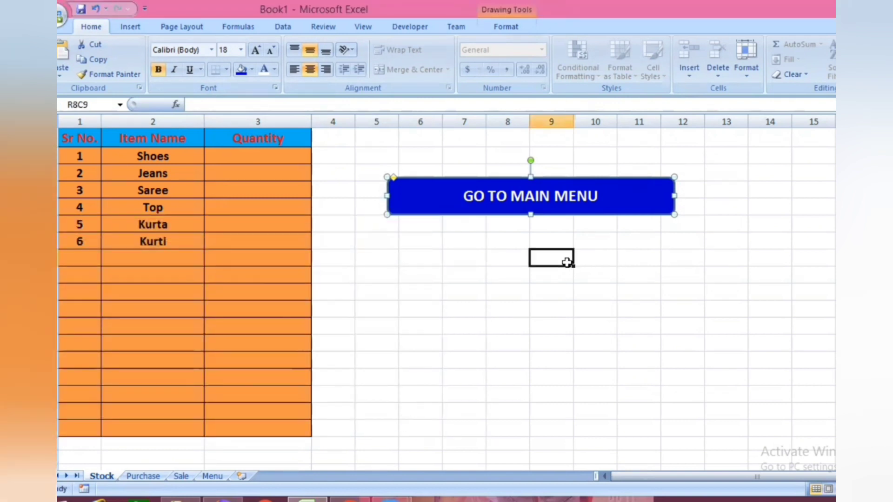
# - Test the navigation links by following GO TO MAIN MENU and the STOCK button on the Menu sheet
pyautogui.click(550, 206)
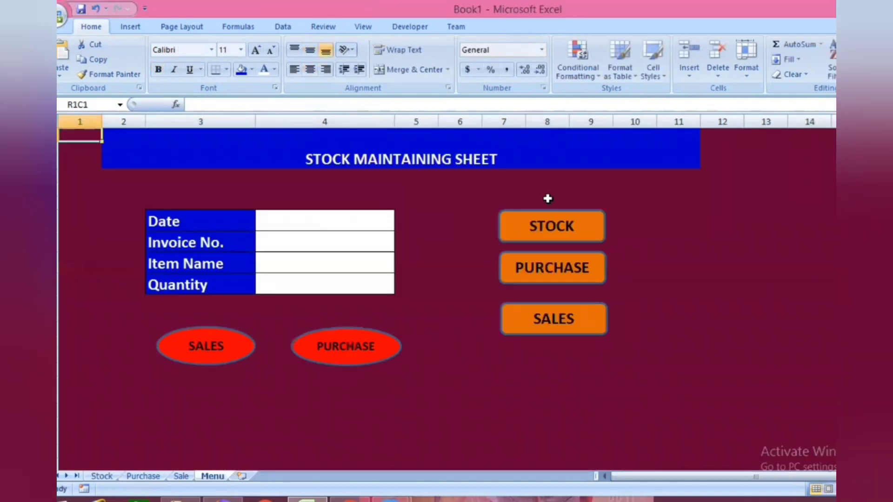
pyautogui.click(559, 230)
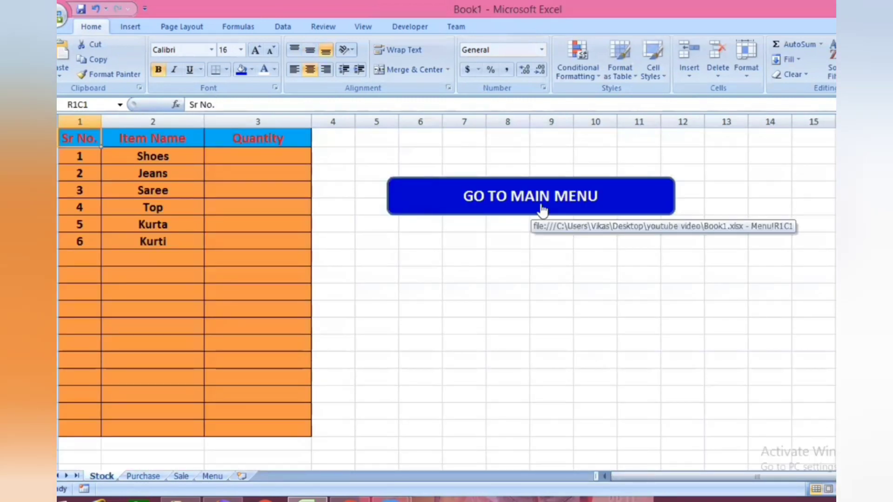
# - Copy the GO TO MAIN MENU button from the Stock sheet to R3C7 of the Purchase sheet and test its link
pyautogui.rightClick(604, 204)
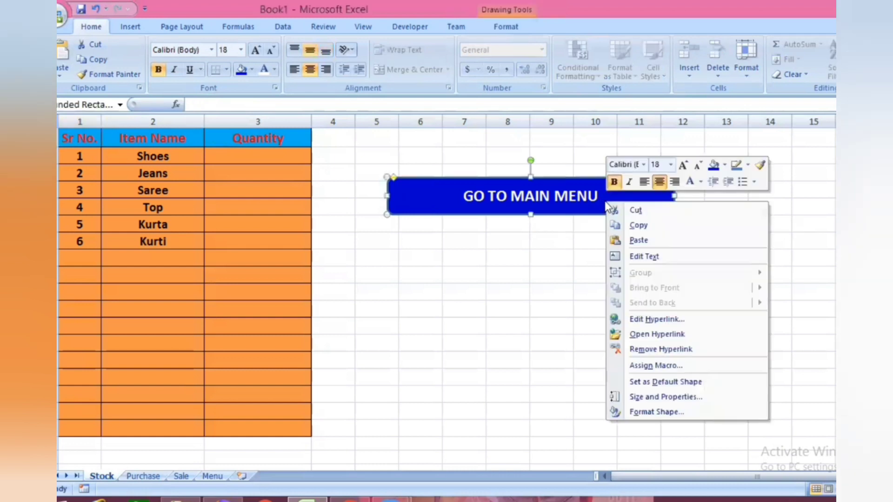
pyautogui.click(638, 226)
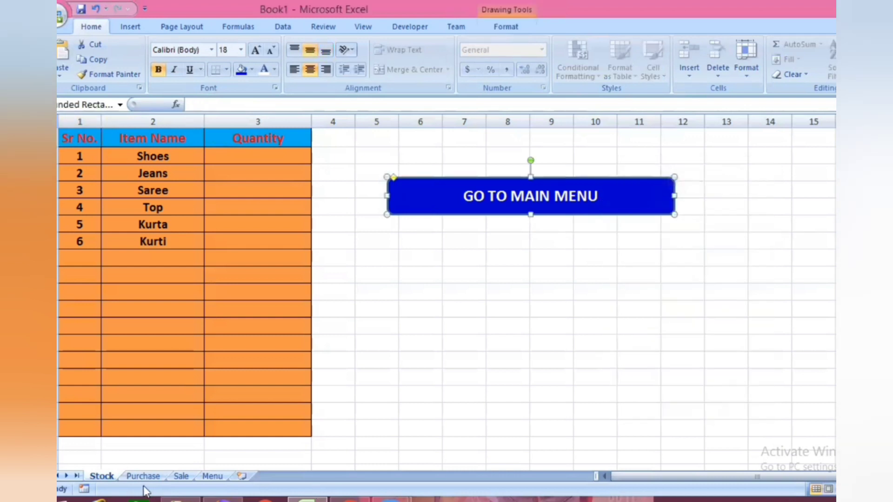
pyautogui.click(143, 477)
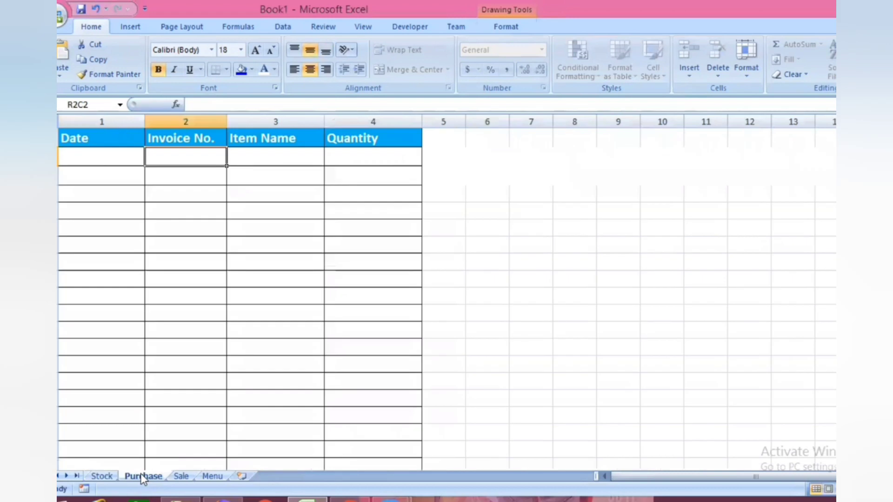
pyautogui.click(538, 172)
pyautogui.hotkey('ctrl', 'v')
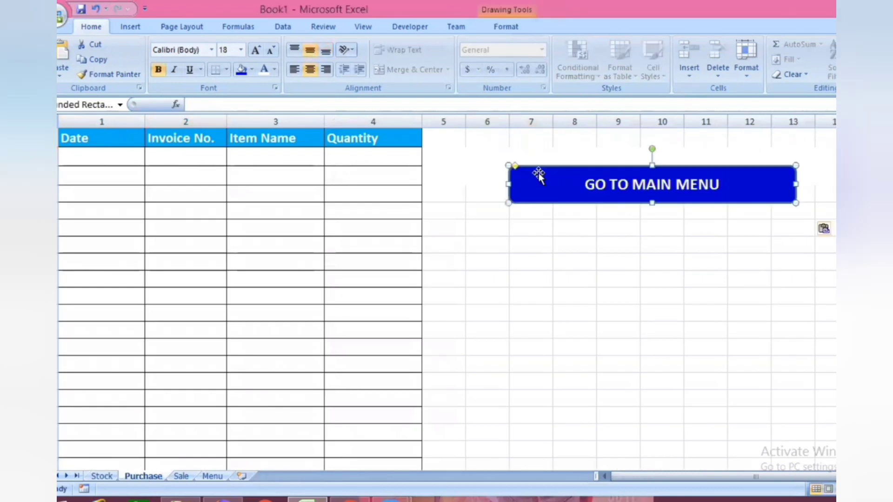
pyautogui.click(642, 261)
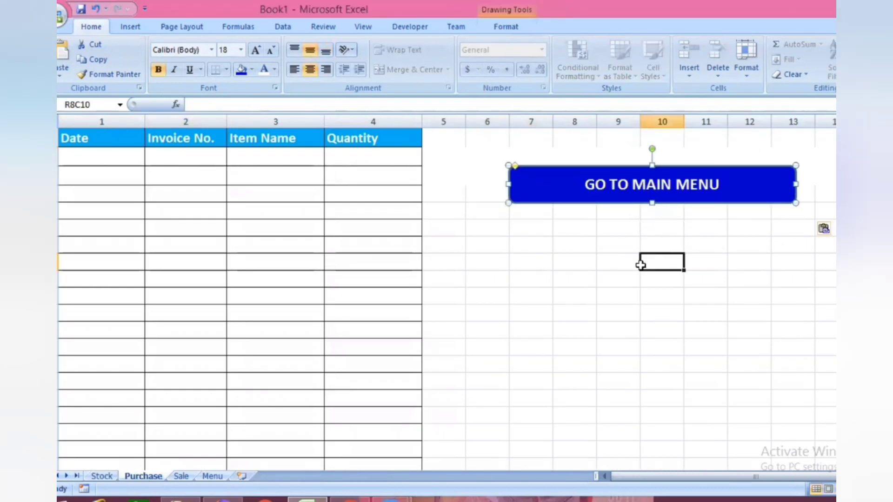
pyautogui.click(651, 194)
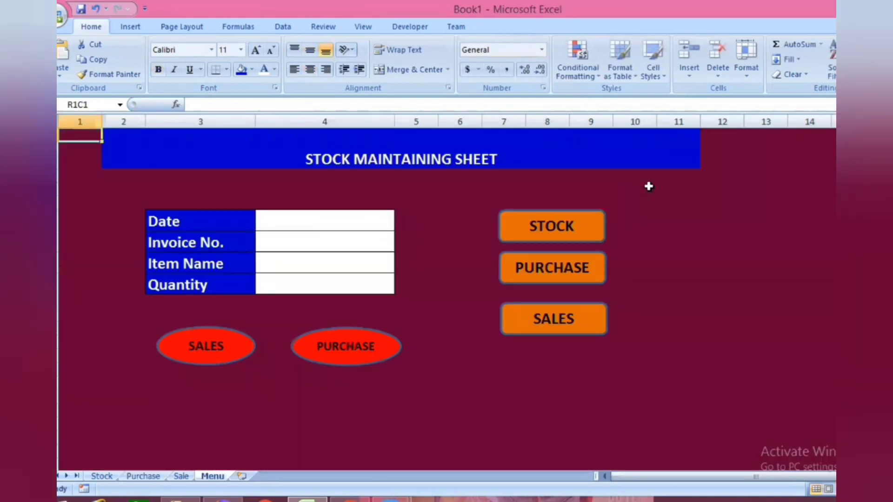
# - Paste the GO TO MAIN MENU button on the Sale sheet at column 7 and follow its link to the Menu sheet
pyautogui.click(141, 477)
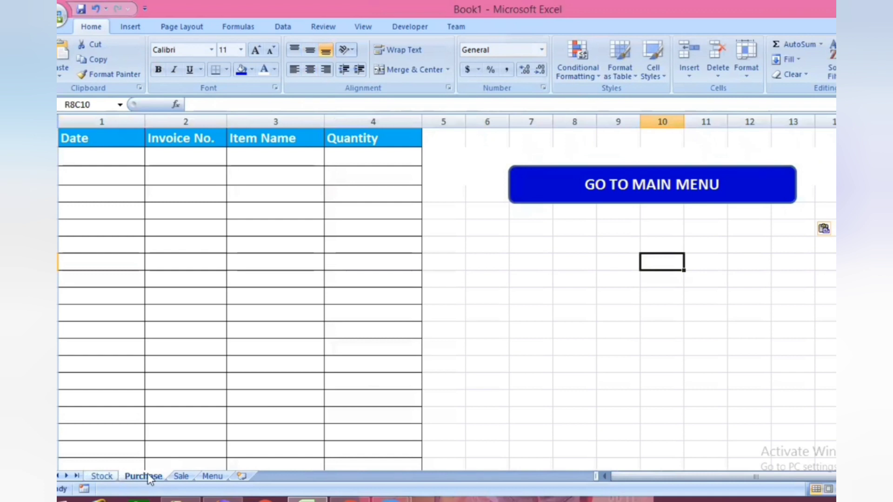
pyautogui.click(181, 477)
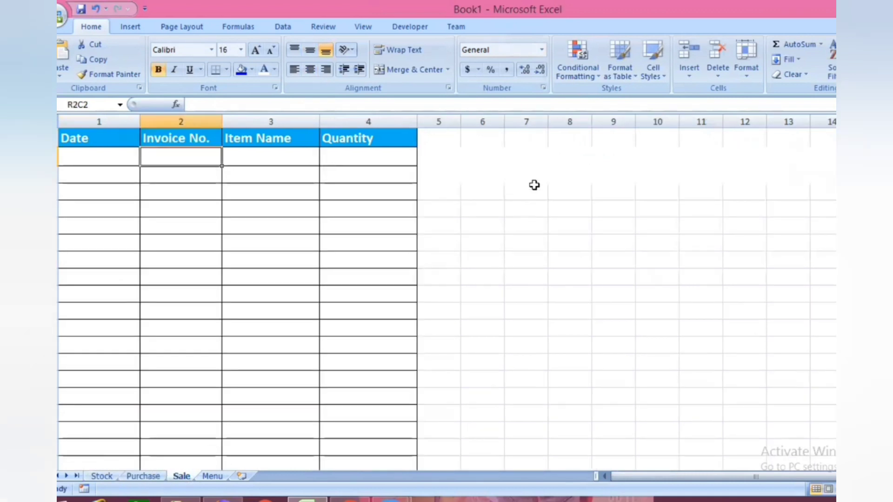
pyautogui.click(531, 168)
pyautogui.hotkey('ctrl', 'v')
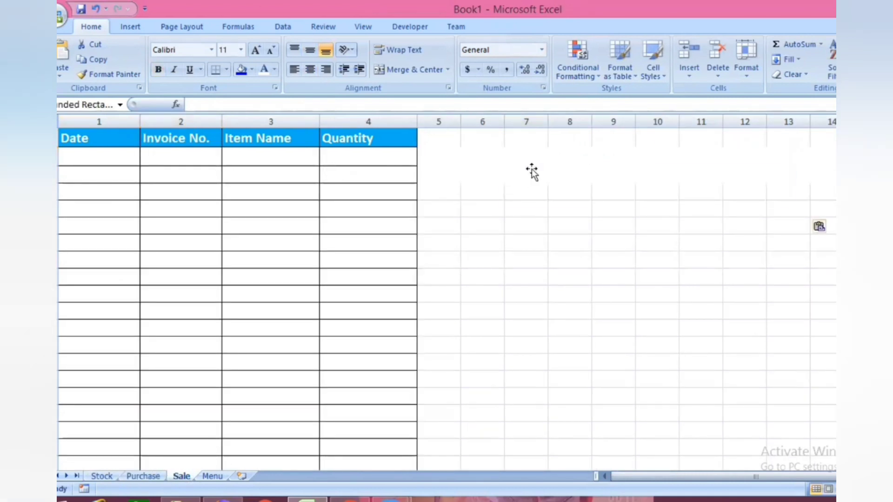
pyautogui.click(672, 275)
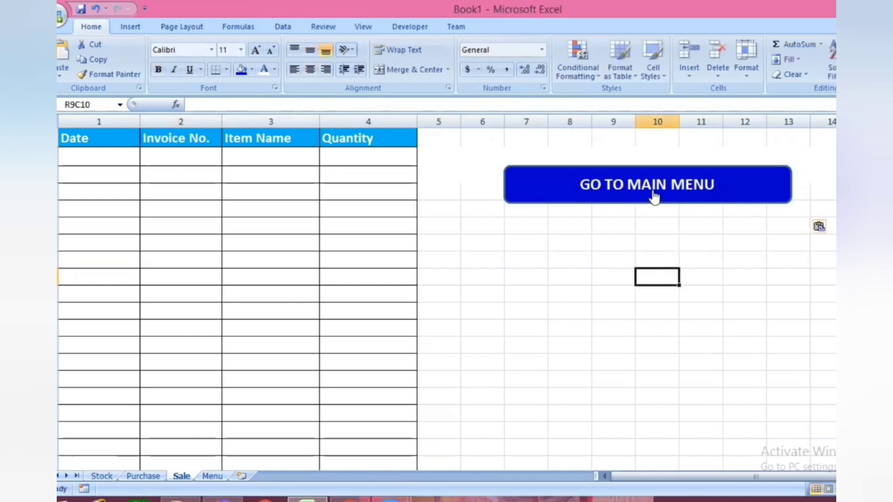
pyautogui.click(654, 193)
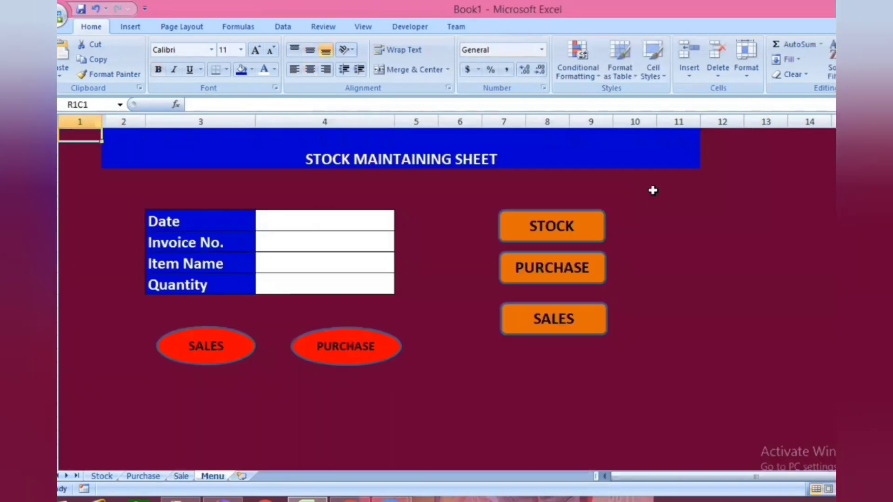
# - Start a data validation rule of type List for the Item Name entry cell R9C4 on the Menu sheet
pyautogui.click(372, 242)
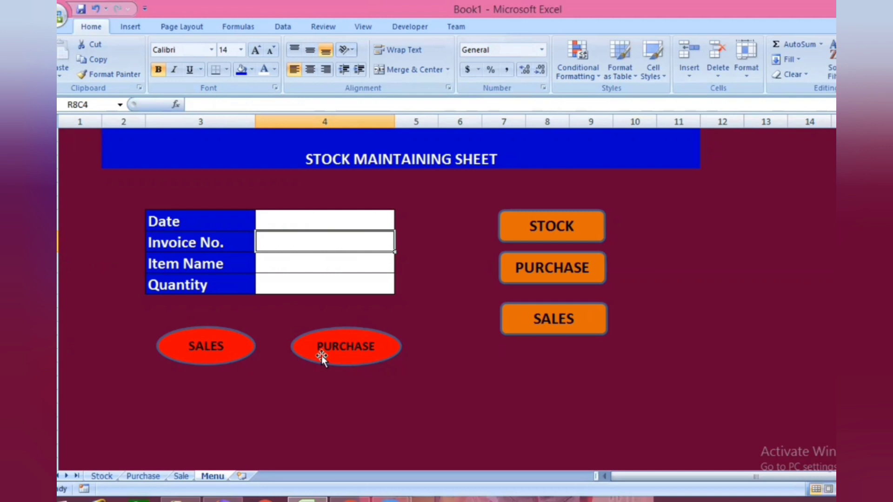
pyautogui.click(337, 263)
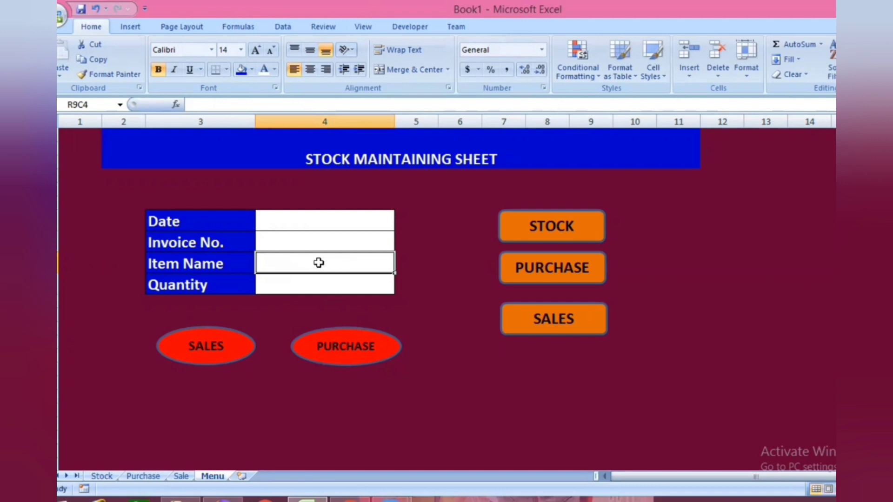
pyautogui.click(283, 29)
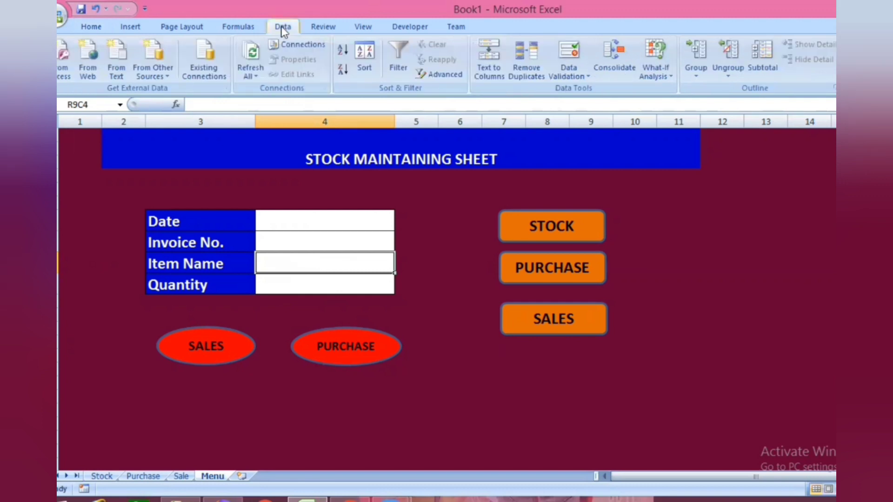
pyautogui.click(576, 70)
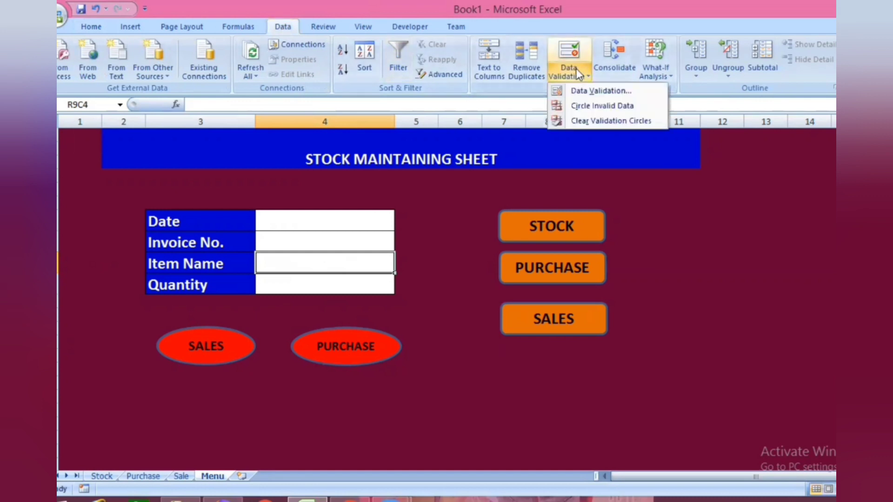
pyautogui.click(590, 90)
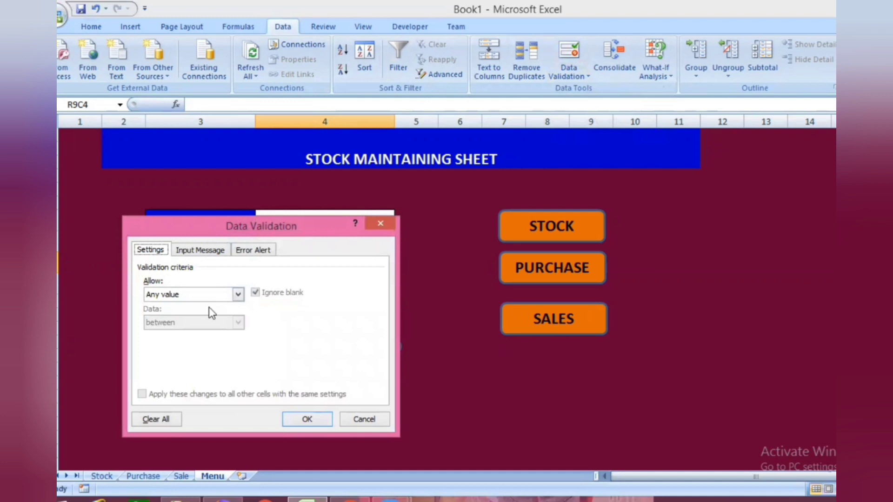
pyautogui.click(238, 294)
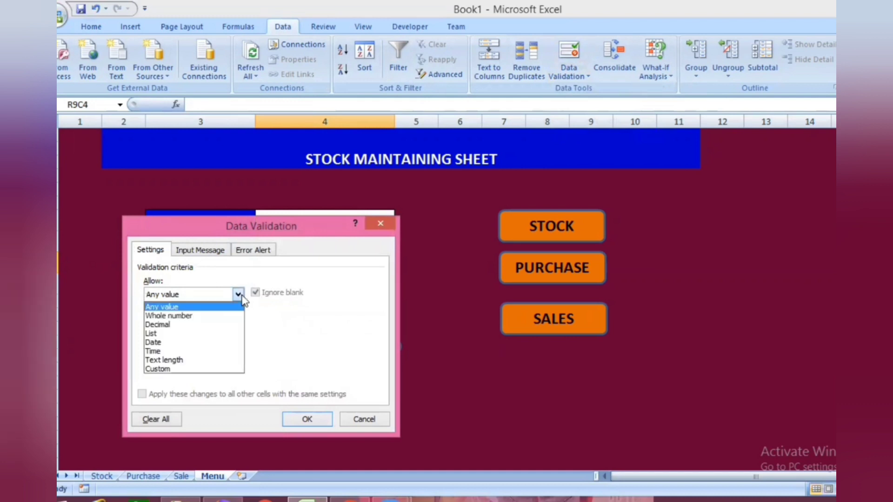
pyautogui.click(165, 333)
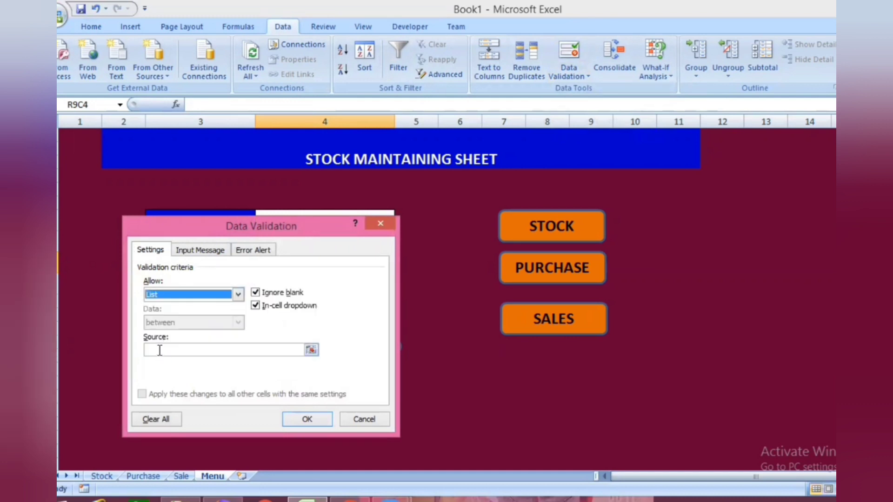
# - Set the validation list source to SAREE,TOP,JEANS,SHOES,KURTA,KURTI, apply it and check the Item Name dropdown
pyautogui.click(159, 350)
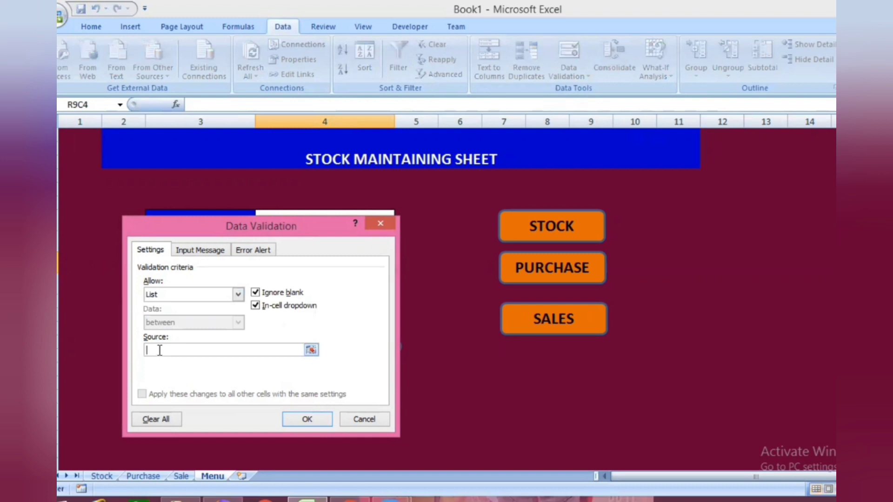
pyautogui.write('sA')
pyautogui.press('BackSpace')
pyautogui.write('S')
pyautogui.write('AREE,TOP,JEANS,SHOES,KURTA,KURTI')
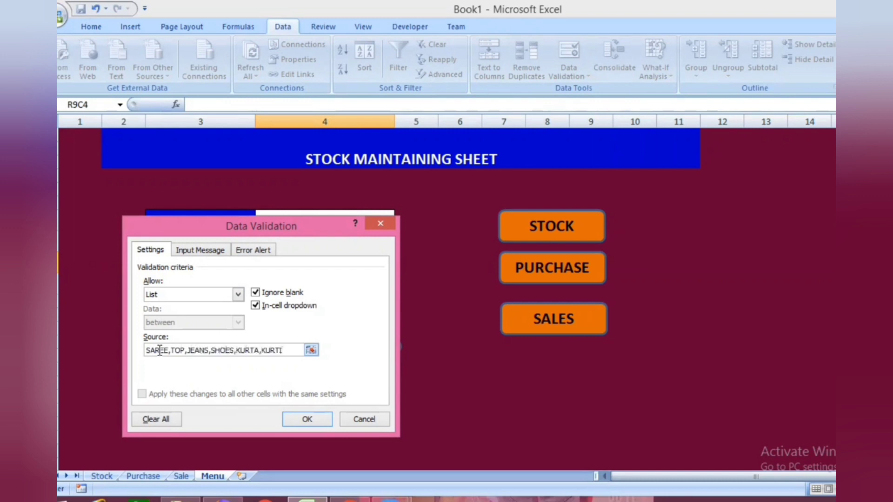
pyautogui.click(307, 420)
pyautogui.click(400, 266)
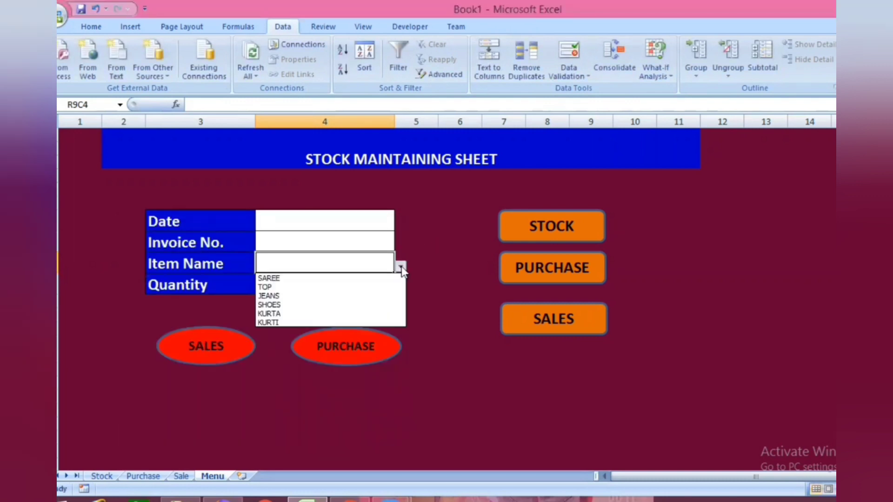
pyautogui.click(432, 313)
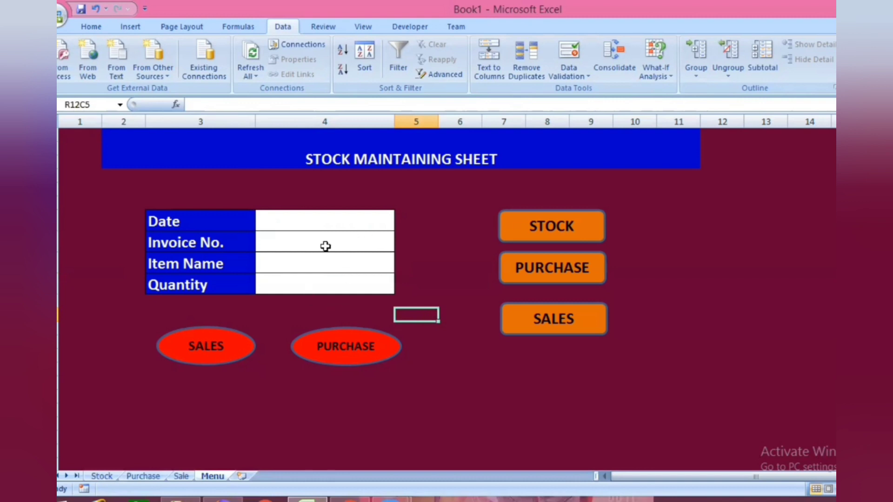
# - Fill in the Menu form with the current date 19-07-2022 and invoice number 130
pyautogui.click(324, 222)
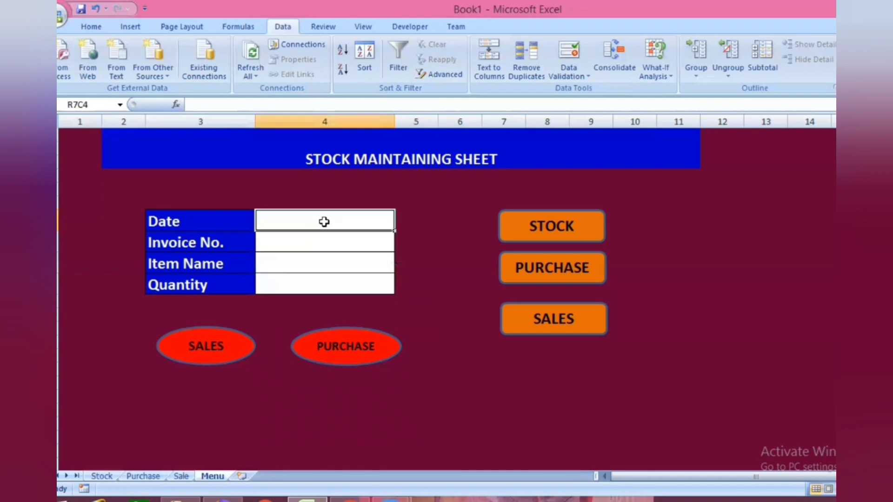
pyautogui.hotkey('ctrl', ';')
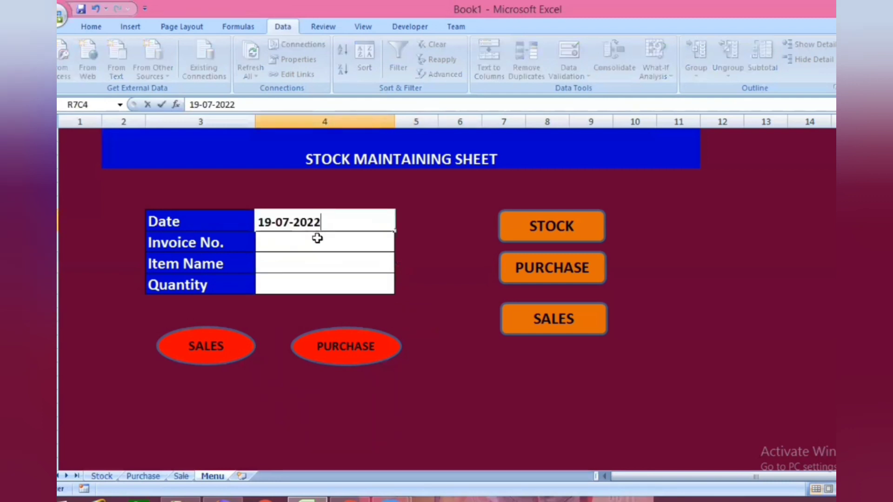
pyautogui.click(316, 241)
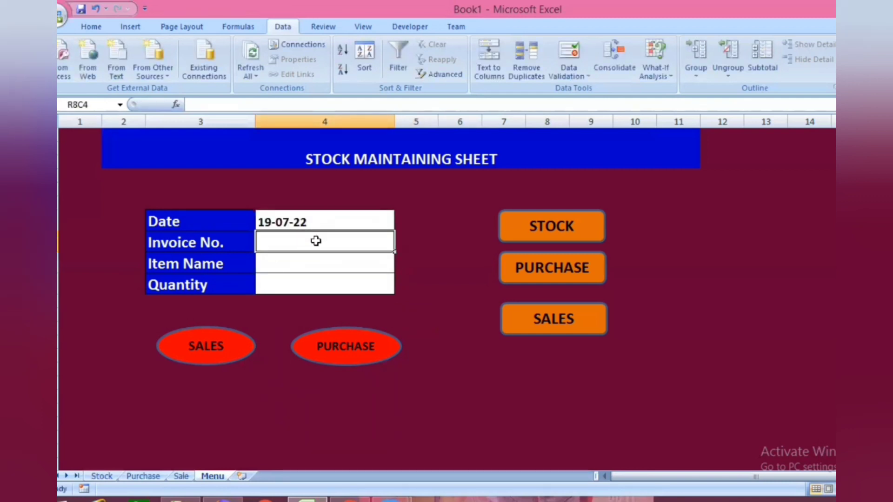
pyautogui.write('130')
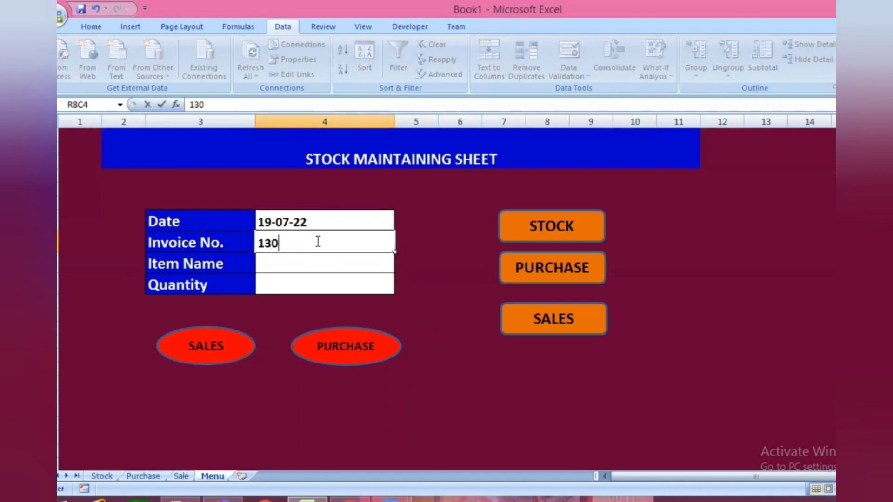
# - Choose SAREE as the Item Name and enter a Quantity of 20 in the Menu form
pyautogui.click(308, 262)
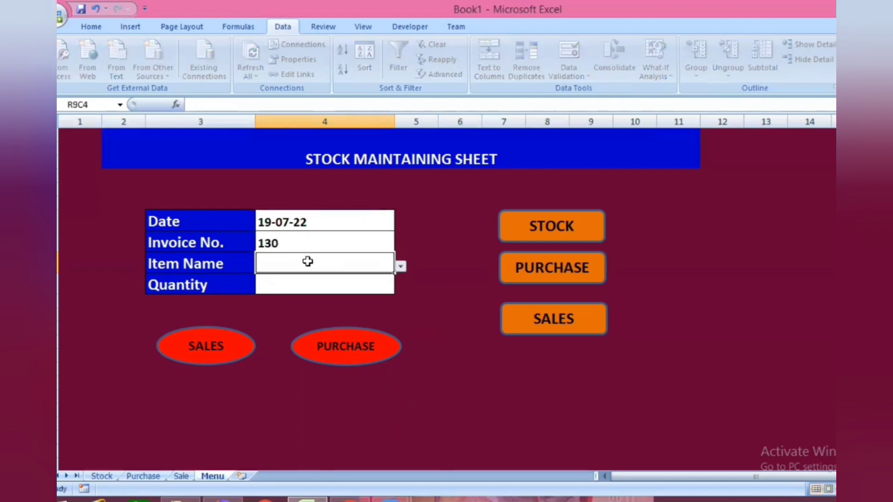
pyautogui.click(400, 267)
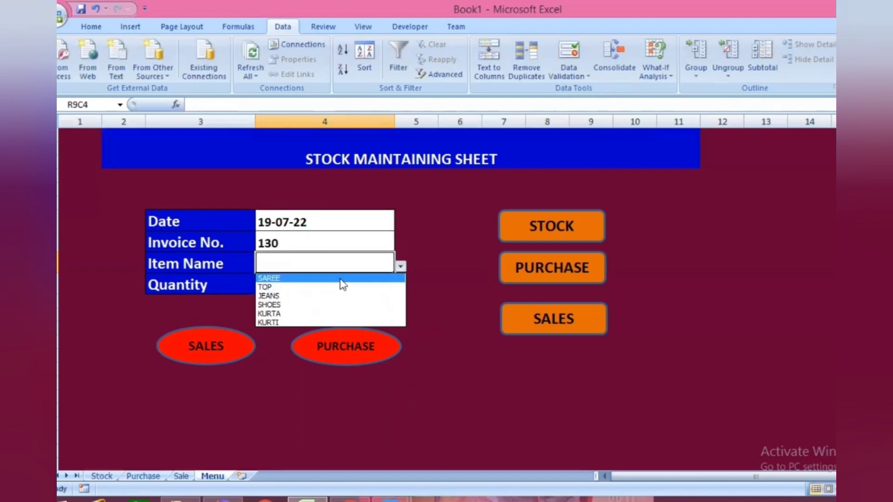
pyautogui.click(340, 279)
pyautogui.click(299, 283)
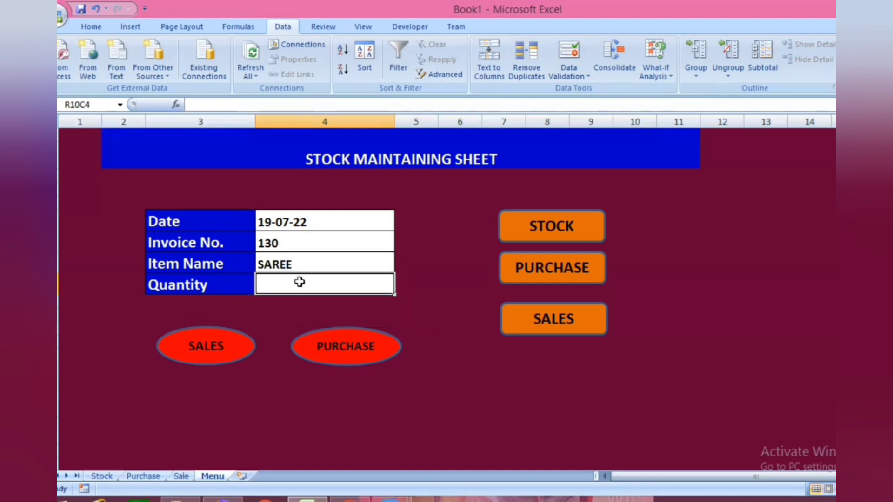
pyautogui.write('20')
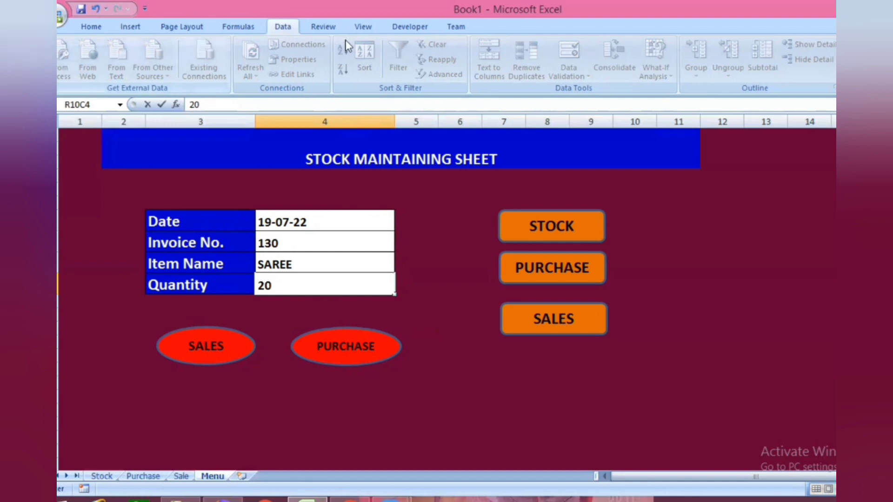
pyautogui.click(363, 27)
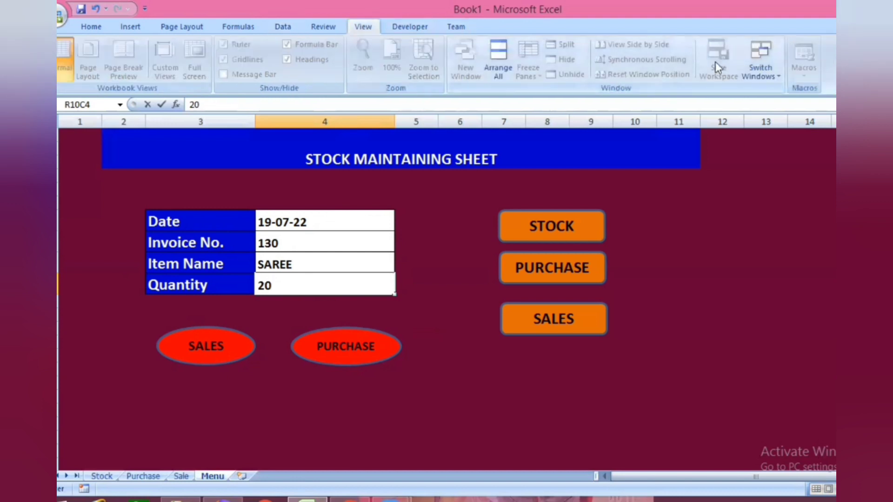
pyautogui.press('Return')
# - Start recording a macro named PP, stored in the Personal Macro Workbook
pyautogui.click(808, 76)
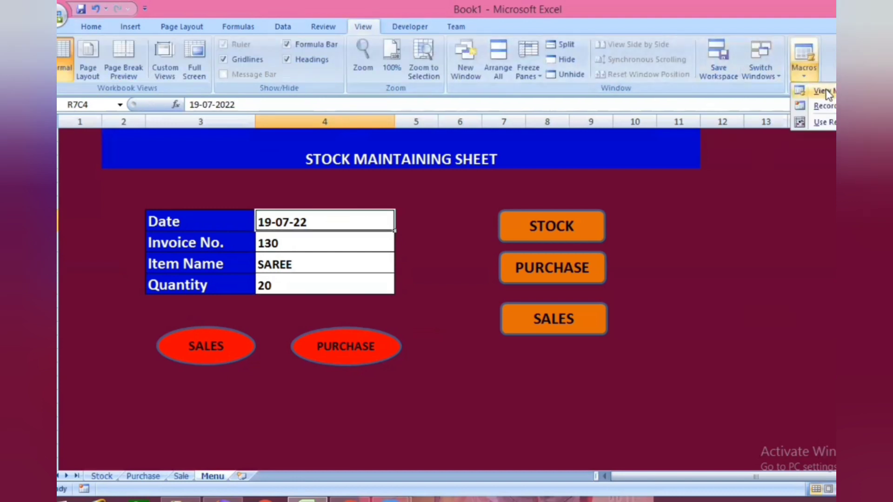
pyautogui.click(830, 107)
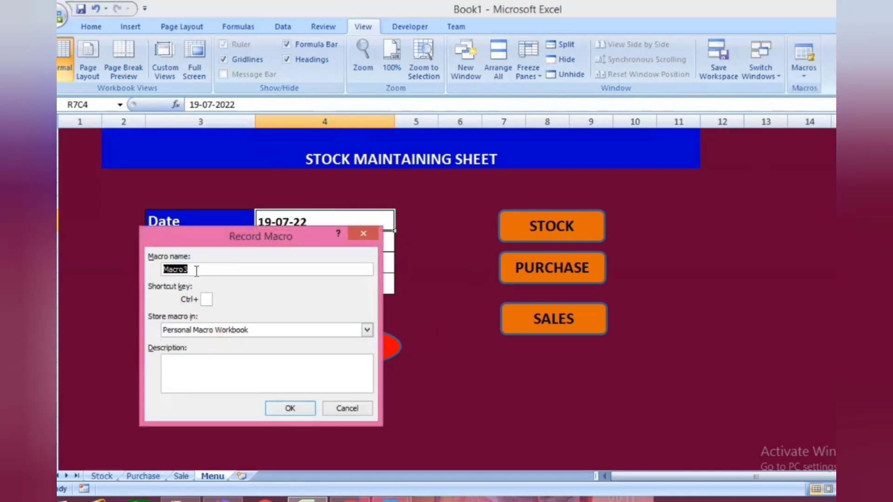
pyautogui.moveTo(196, 271); pyautogui.dragTo(160, 271)
pyautogui.press('BackSpace')
pyautogui.write('PP')
pyautogui.click(300, 412)
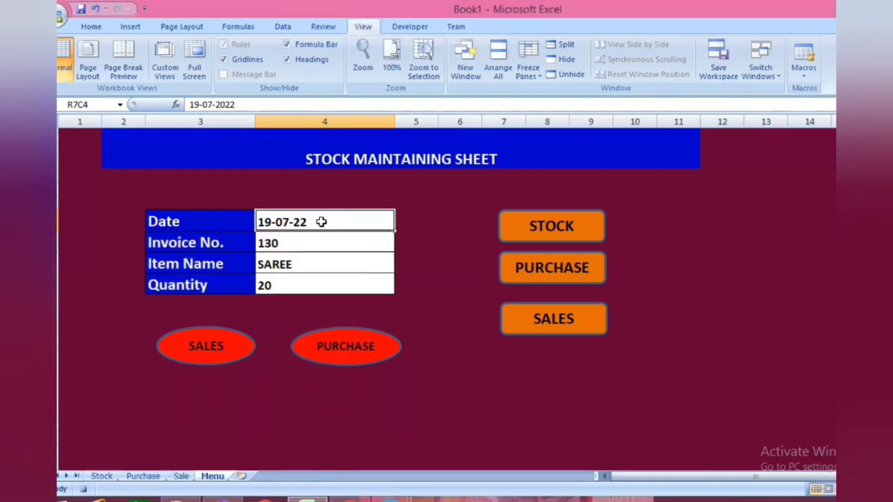
# - Copy the four Menu form values from Date to Quantity and paste them transposed into the first row under the Purchase sheet headers
pyautogui.keyDown('ctrl'); pyautogui.click(320, 243); pyautogui.keyUp('ctrl')
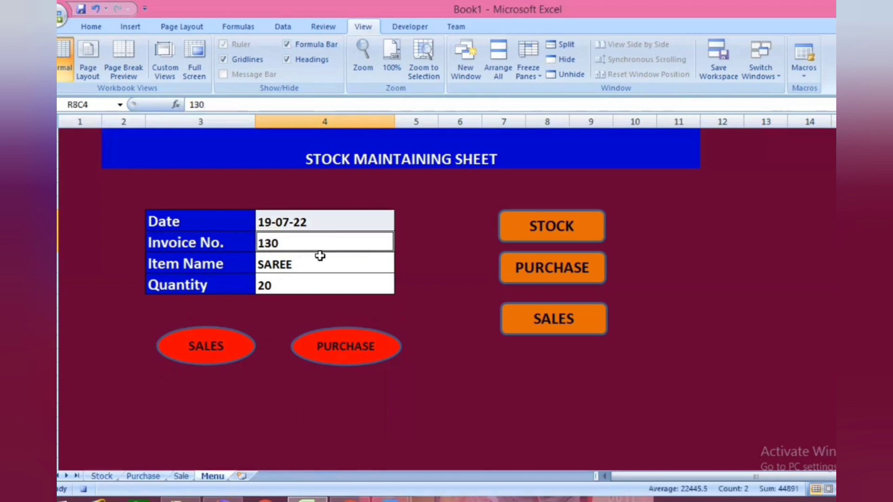
pyautogui.keyDown('ctrl'); pyautogui.click(323, 266); pyautogui.keyUp('ctrl')
pyautogui.keyDown('ctrl'); pyautogui.click(325, 284); pyautogui.keyUp('ctrl')
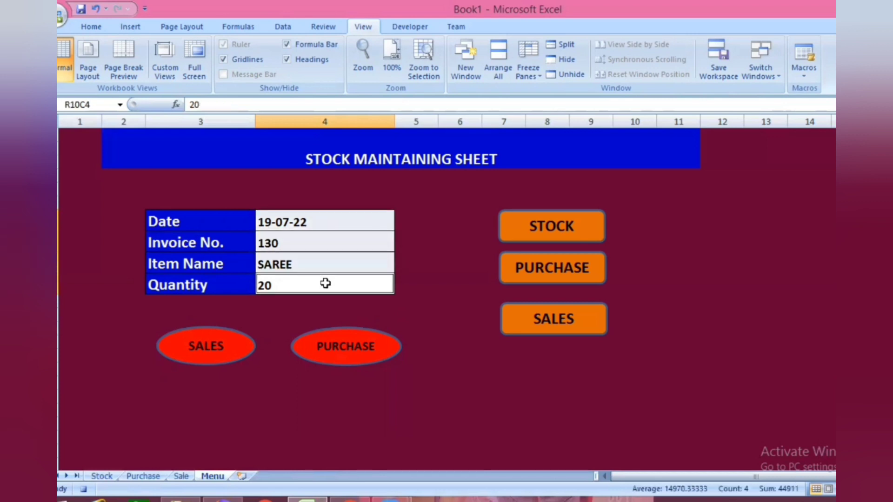
pyautogui.hotkey('ctrl', 'c')
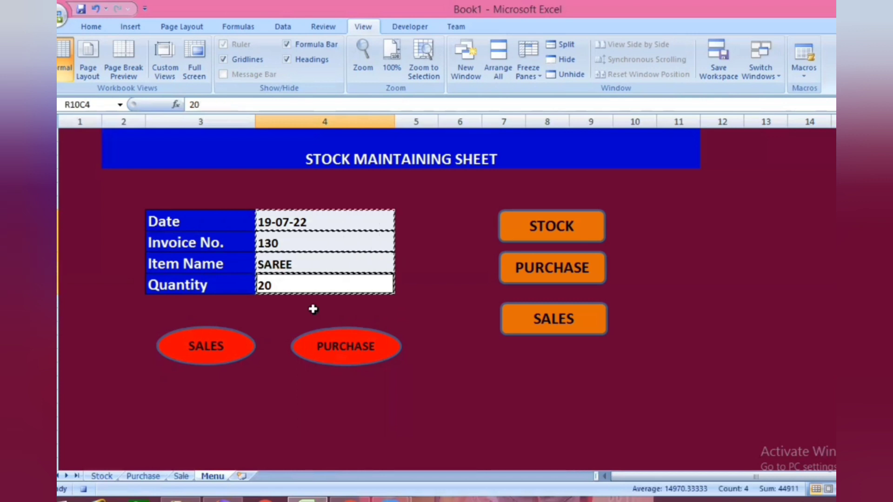
pyautogui.click(145, 477)
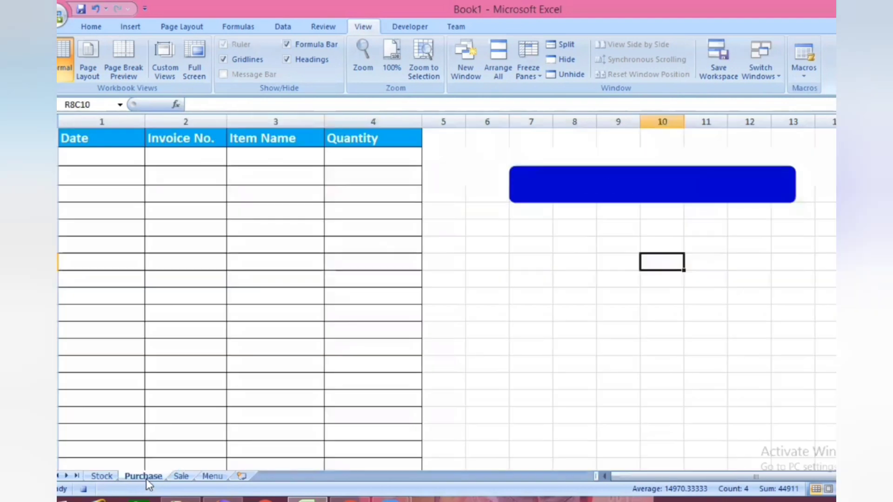
pyautogui.click(112, 160)
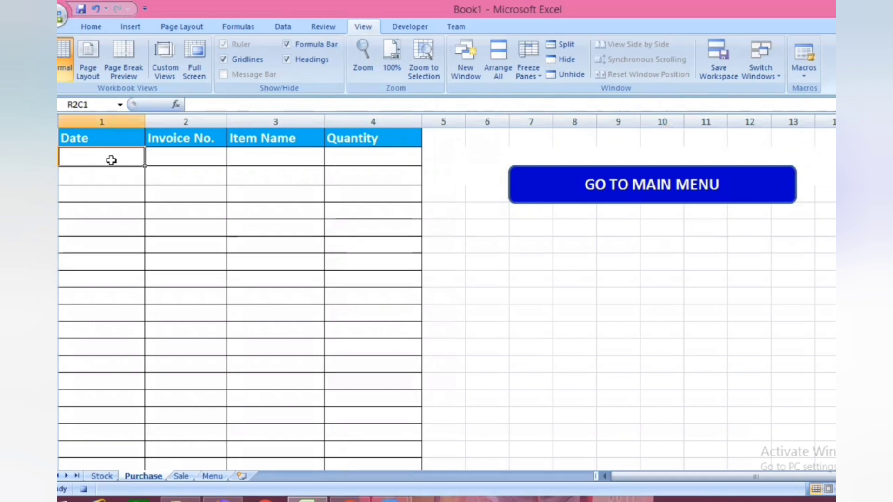
pyautogui.hotkey('ctrl', 'alt', 'v')
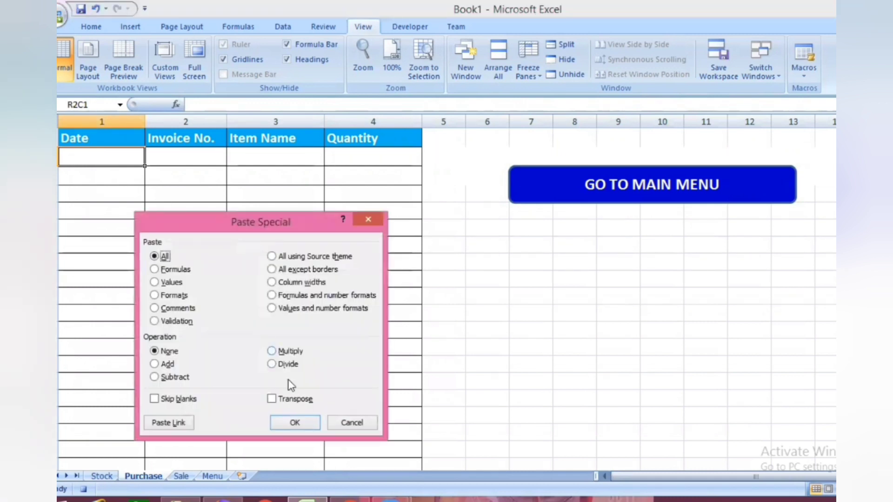
pyautogui.click(272, 399)
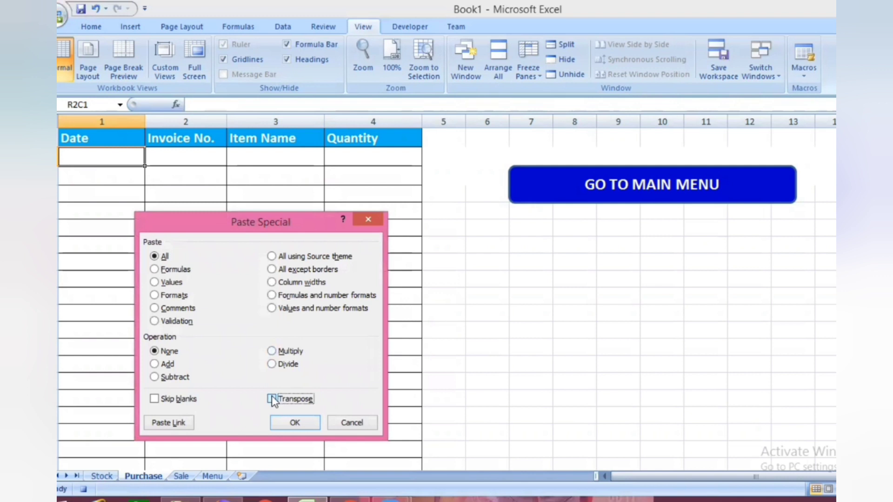
pyautogui.click(295, 422)
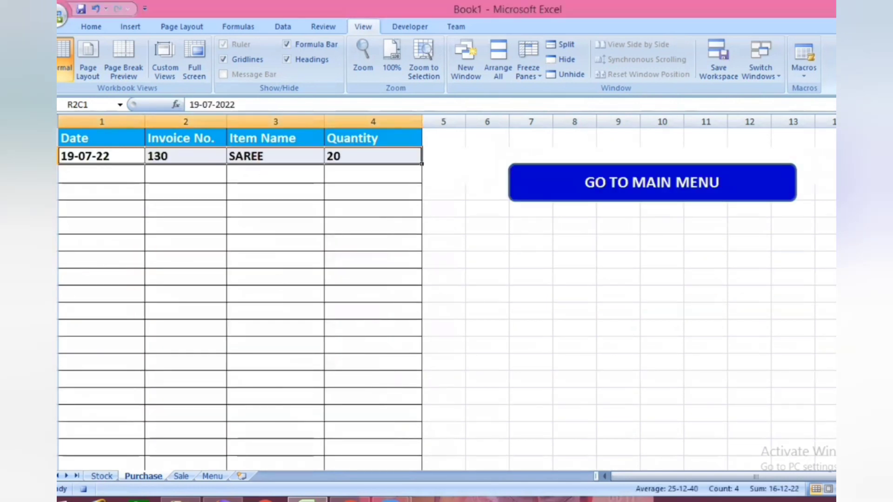
# - Insert a blank row above the SAREE entry in the Purchase sheet and give it a white fill
pyautogui.hotkey('shift', 'space')
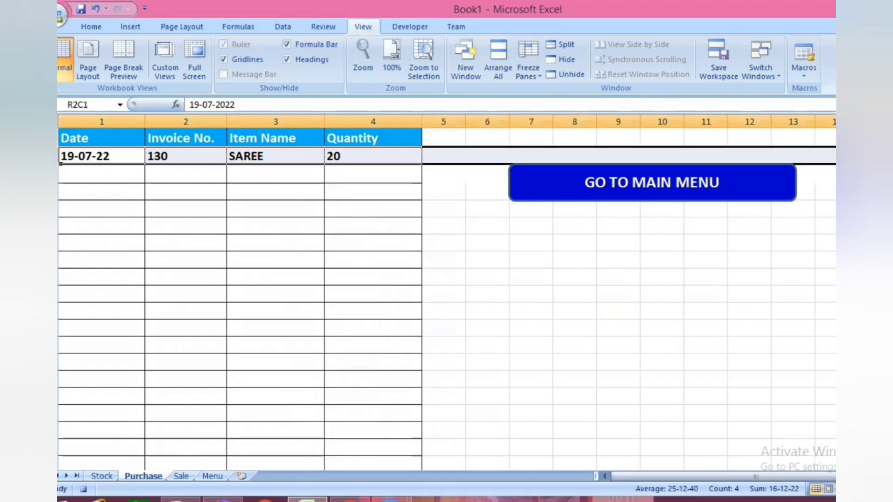
pyautogui.hotkey('ctrl', 'shift', '+')
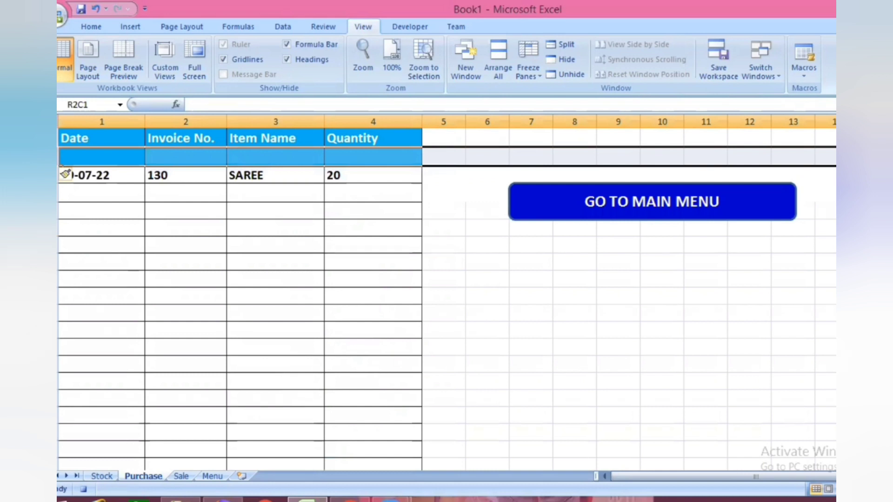
pyautogui.click(91, 27)
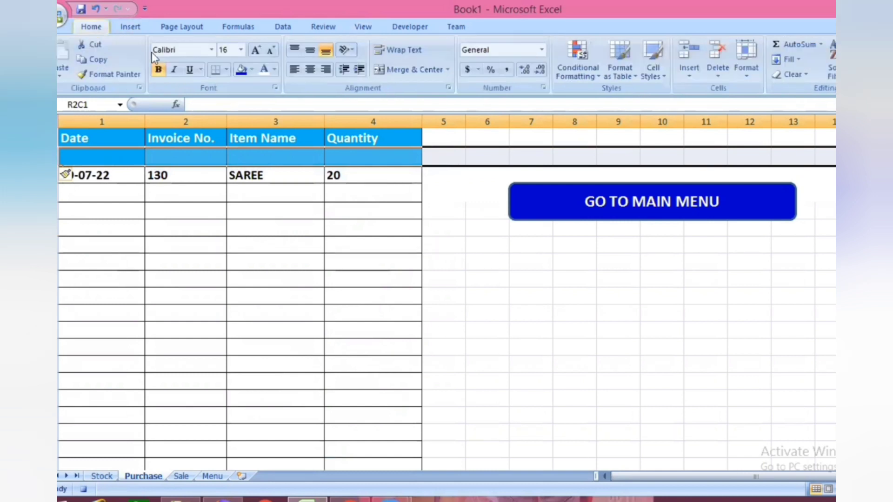
pyautogui.click(253, 73)
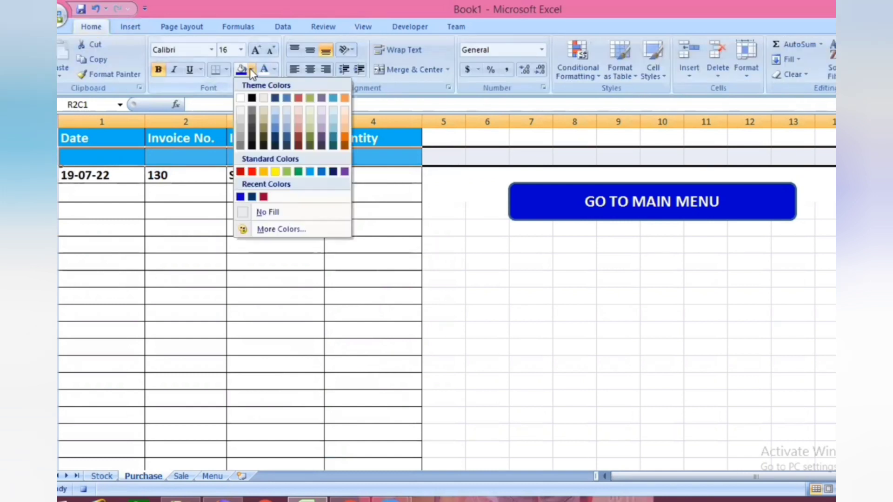
pyautogui.click(242, 96)
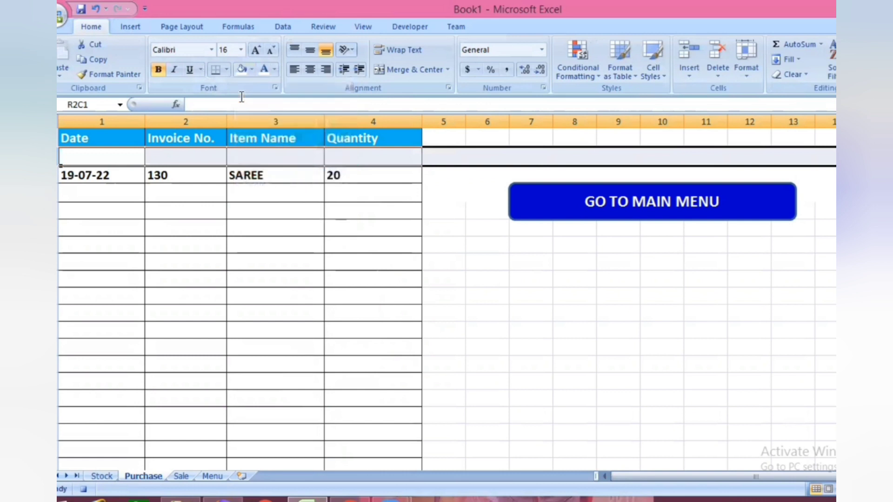
pyautogui.click(232, 224)
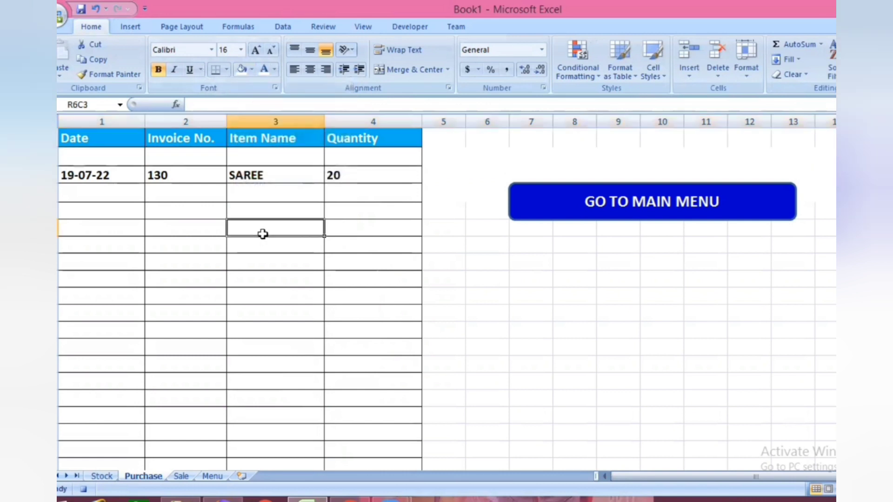
# - Return to the Menu sheet, clear the Date, Invoice No., Item Name and Quantity entries, and select the Date entry cell
pyautogui.click(214, 479)
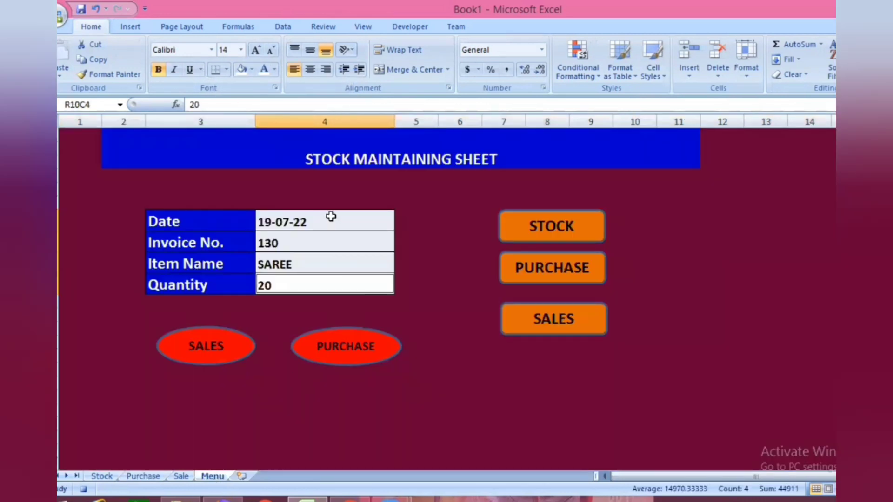
pyautogui.moveTo(331, 215); pyautogui.dragTo(326, 277)
pyautogui.press('Delete')
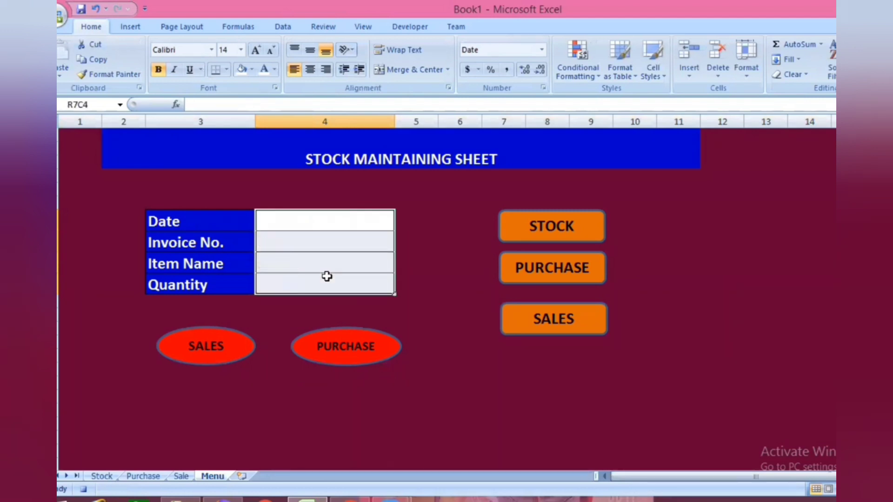
pyautogui.click(338, 219)
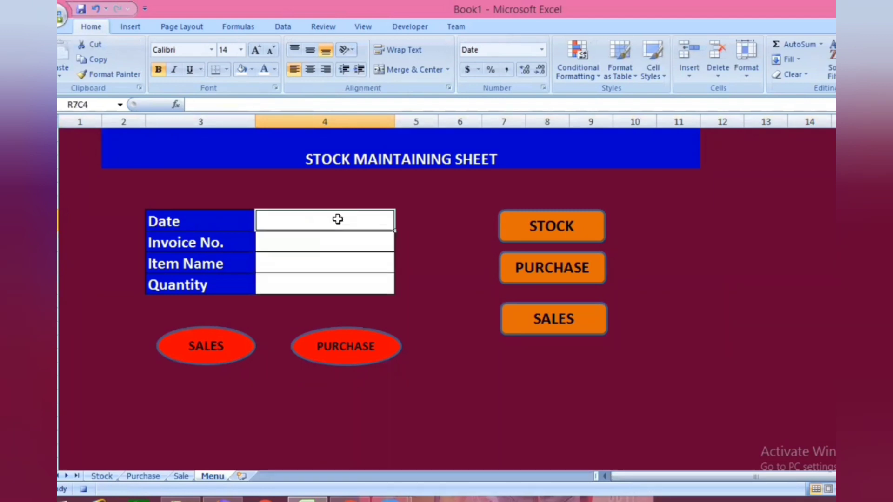
# - Stop recording the PP macro and select an empty cell outside the form
pyautogui.click(365, 27)
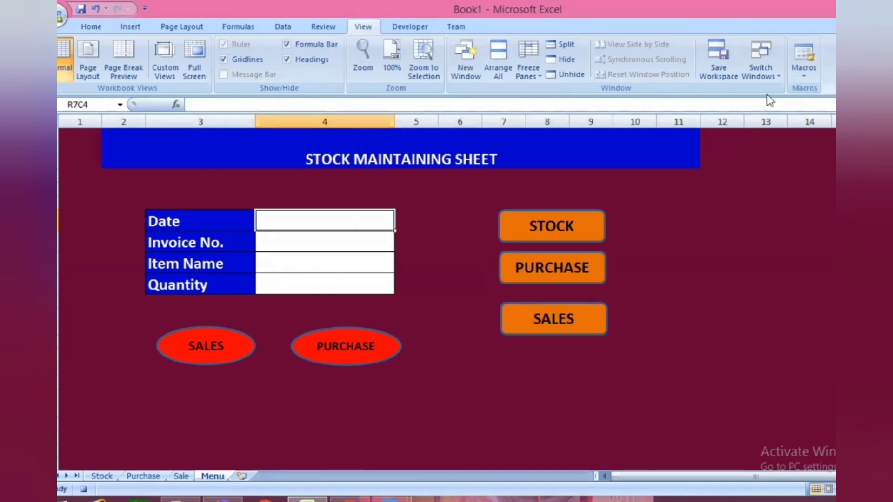
pyautogui.click(804, 77)
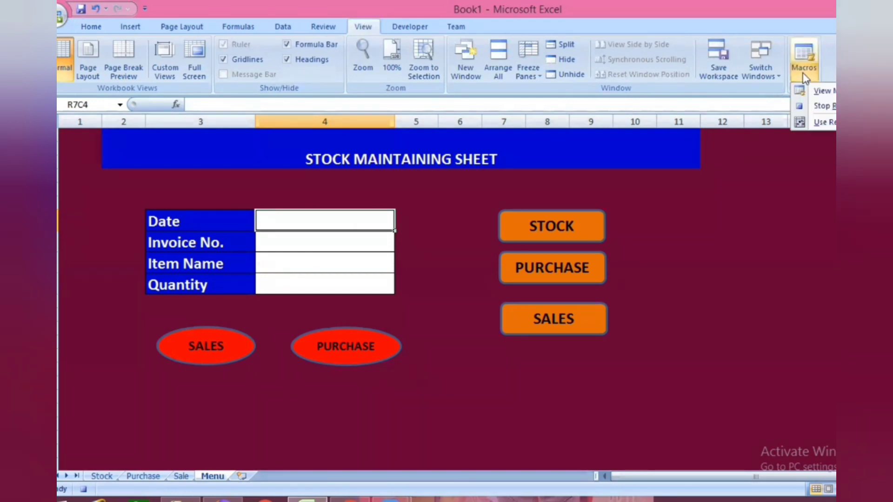
pyautogui.click(828, 106)
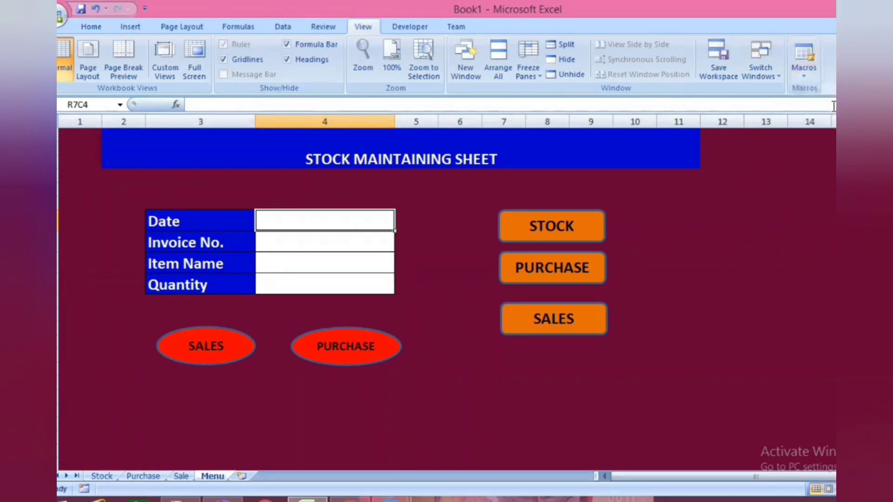
pyautogui.click(460, 315)
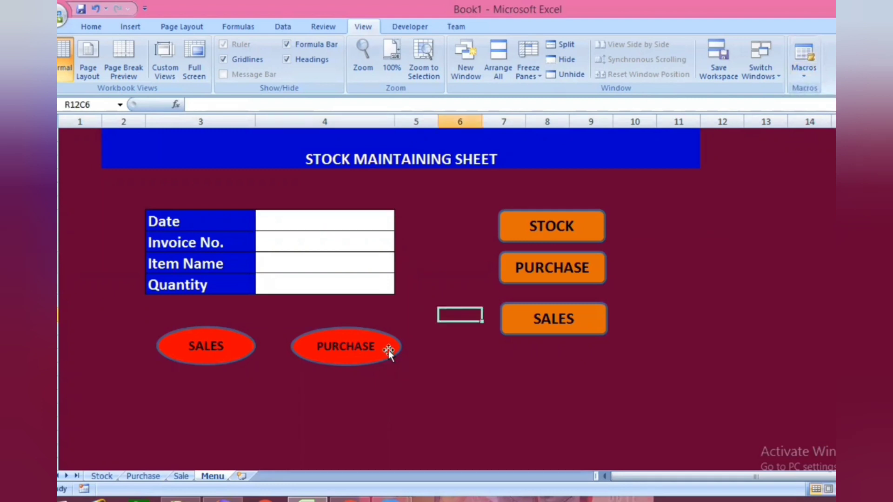
# - Assign the macro PERSONAL.XLSB!PP to the red PURCHASE oval, with the macro location set to PERSONAL.XLSB
pyautogui.rightClick(382, 350)
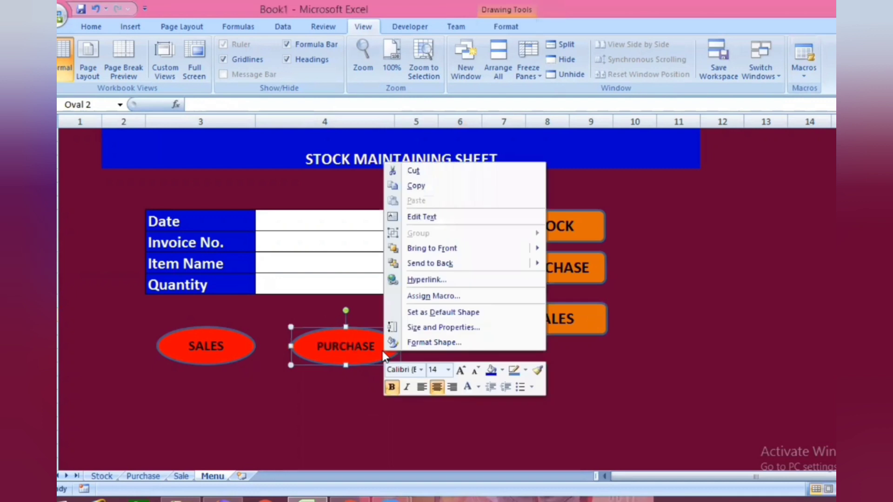
pyautogui.click(416, 297)
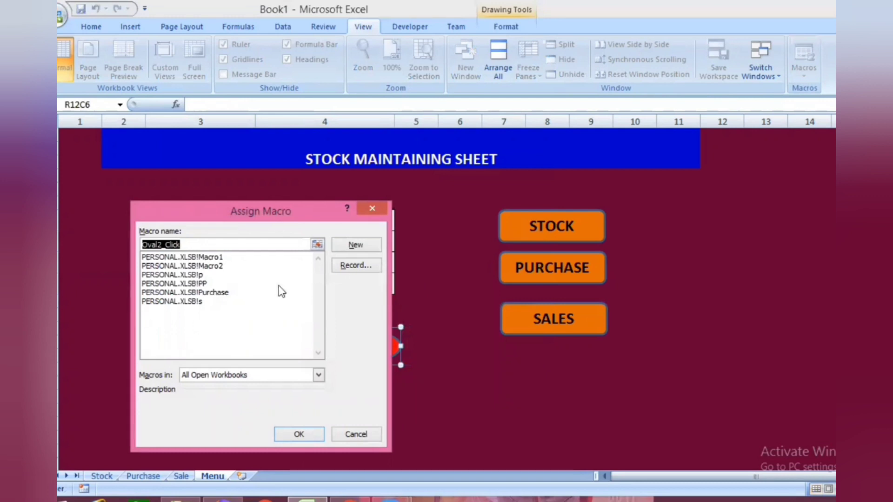
pyautogui.click(194, 284)
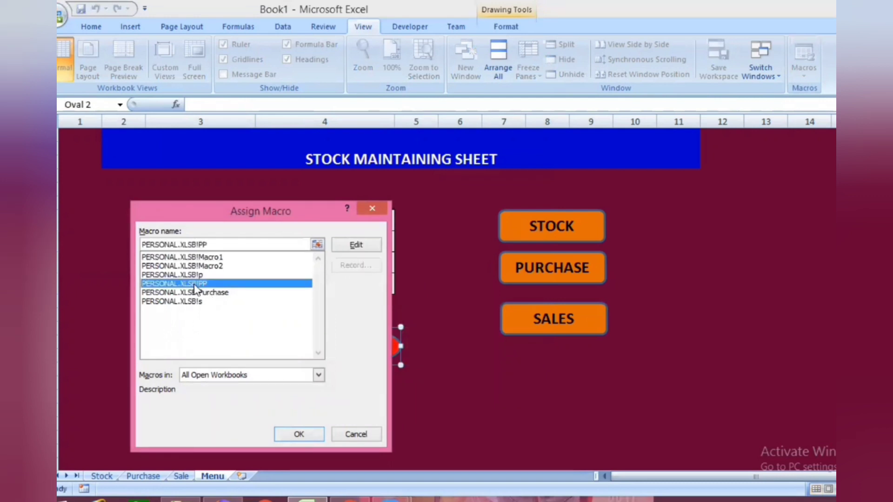
pyautogui.click(319, 375)
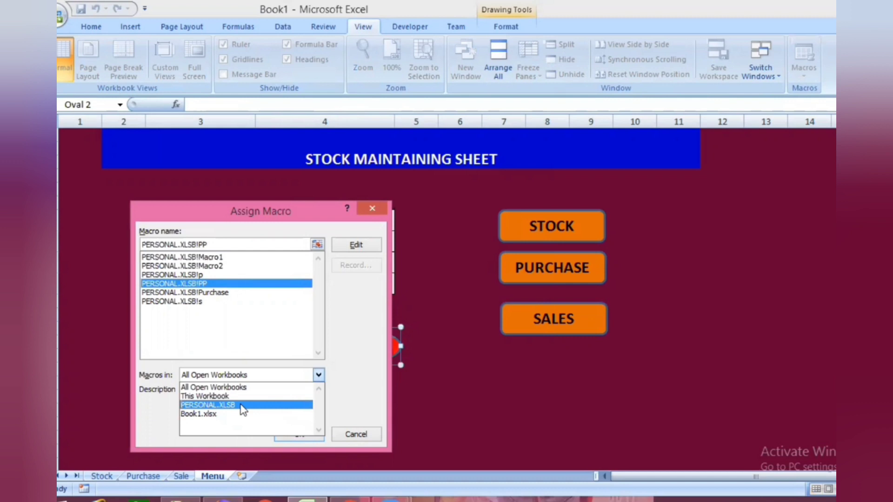
pyautogui.click(243, 405)
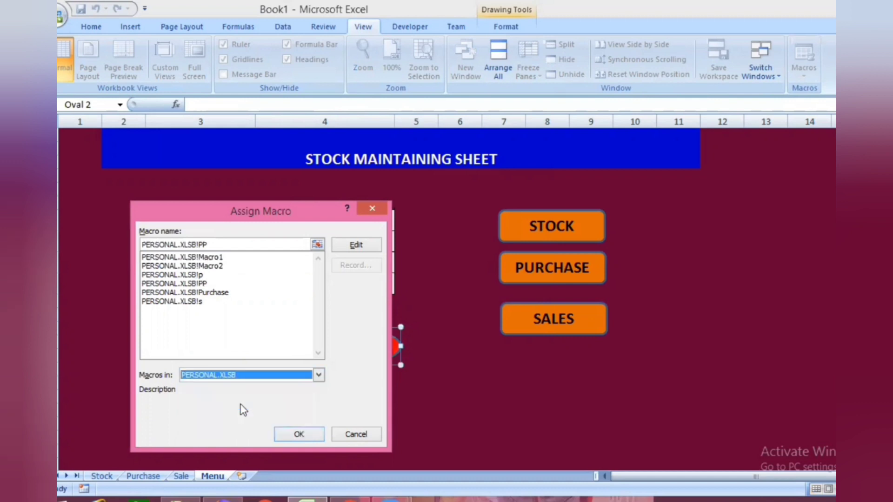
pyautogui.click(304, 435)
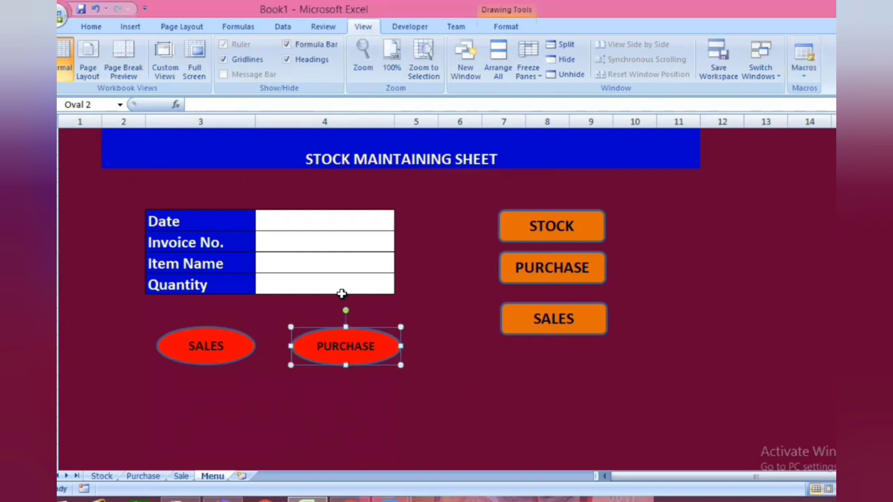
# - Enter the date 19-07-2022 and invoice number 131 in the Menu form
pyautogui.click(304, 220)
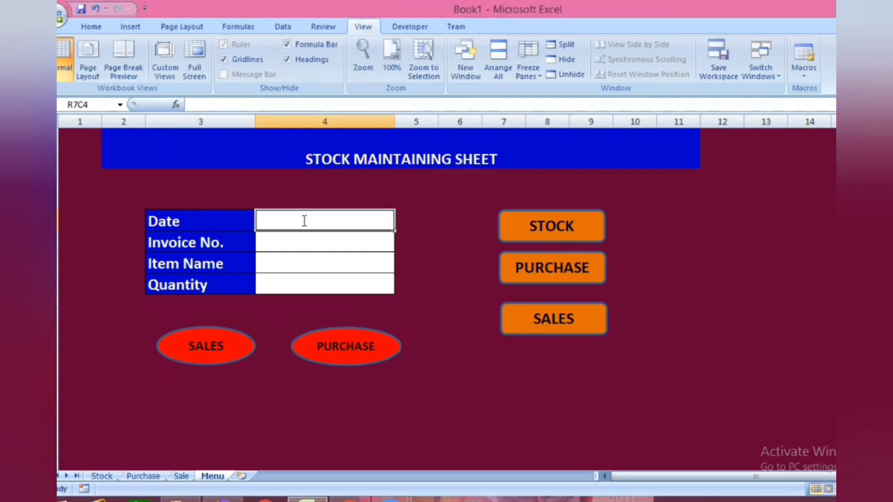
pyautogui.write('19-07-2022')
pyautogui.press('Return')
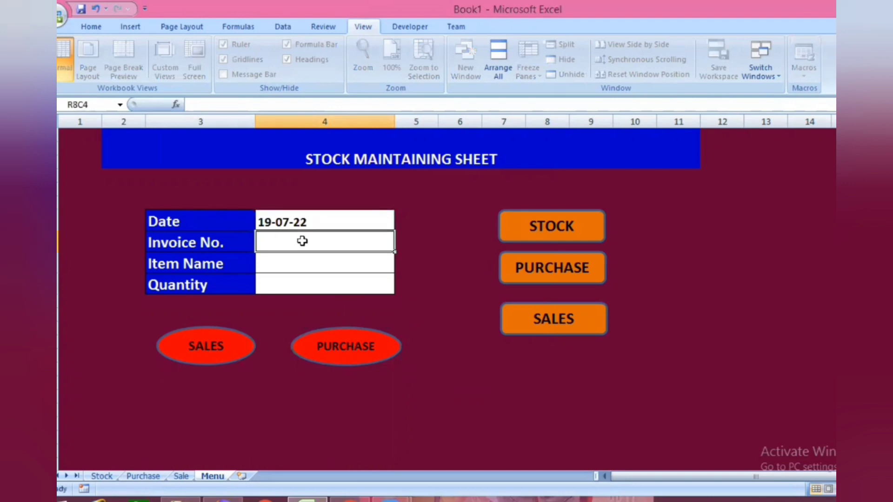
pyautogui.write('131')
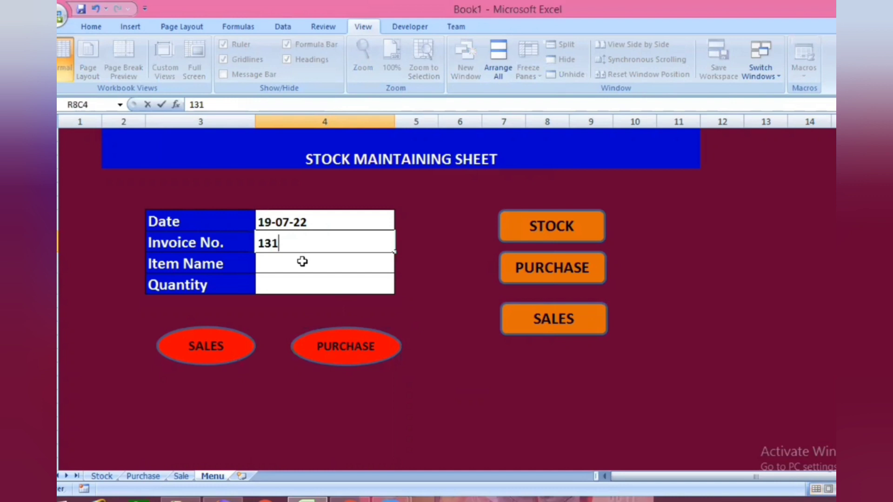
pyautogui.press('Return')
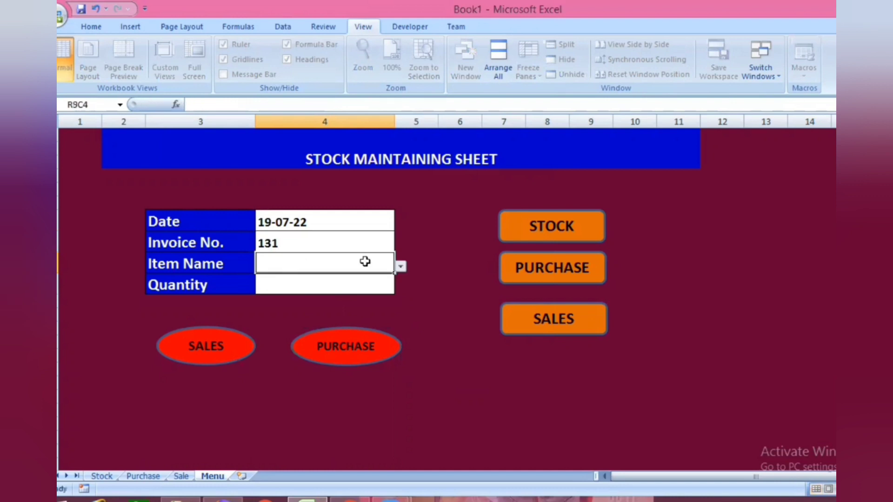
# - Choose JEANS as the Item Name and enter a Quantity of 30 in the Menu form
pyautogui.click(403, 269)
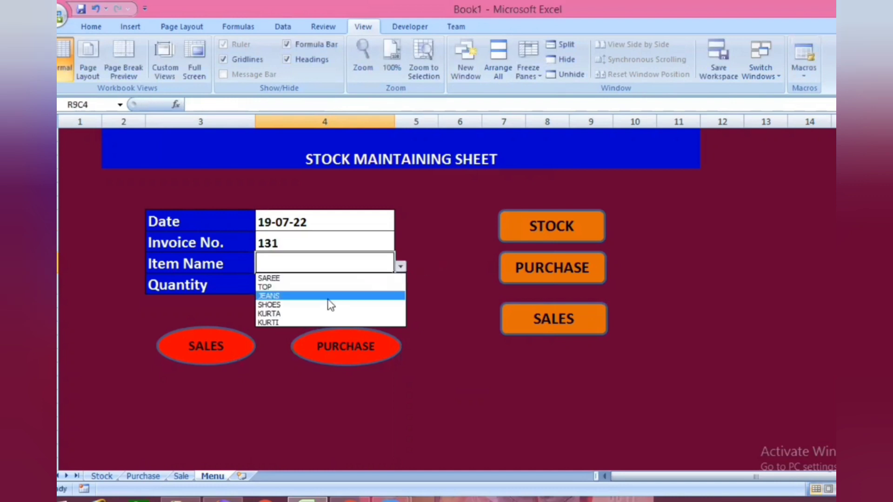
pyautogui.click(310, 296)
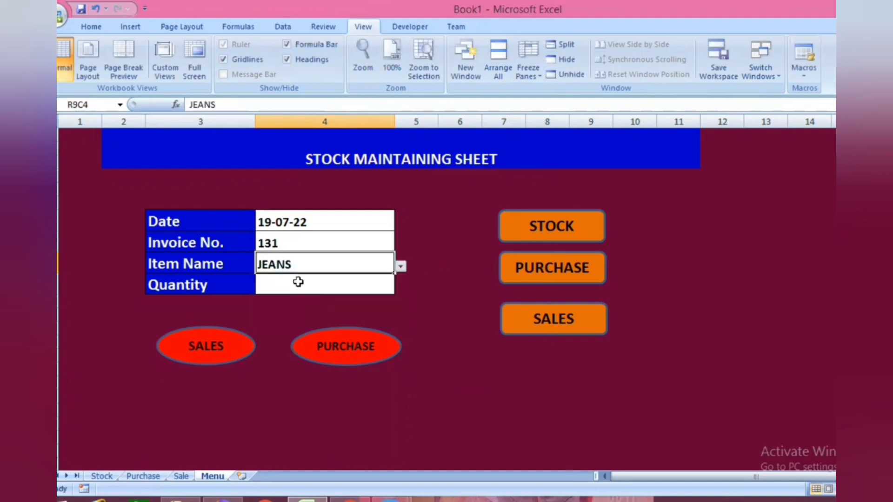
pyautogui.click(298, 281)
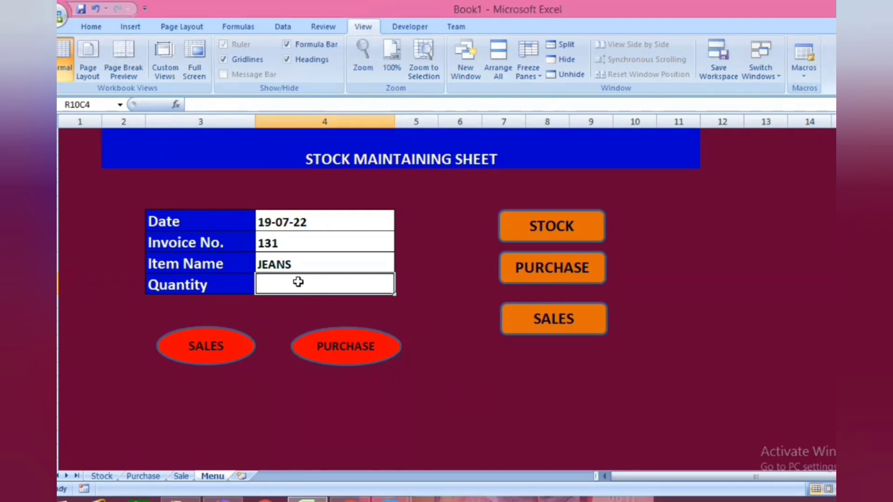
pyautogui.write('30')
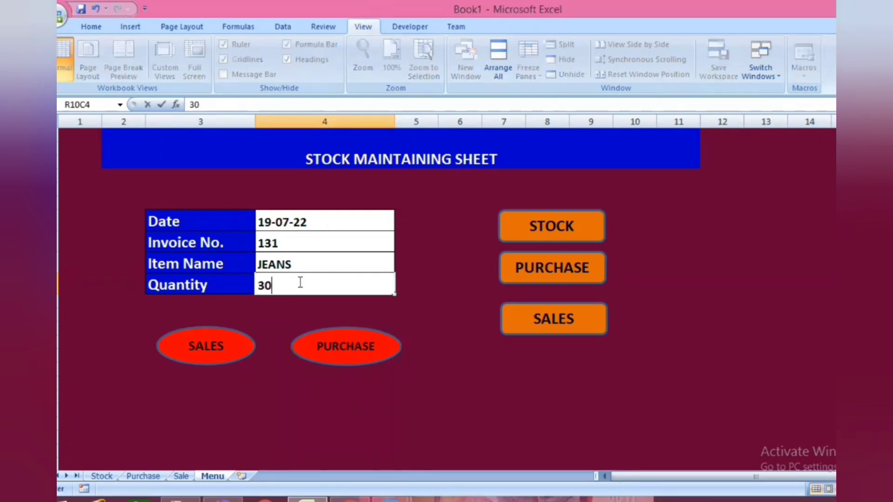
# - Record the entry with the red PURCHASE oval and check the JEANS quantity on the Purchase sheet
pyautogui.click(344, 356)
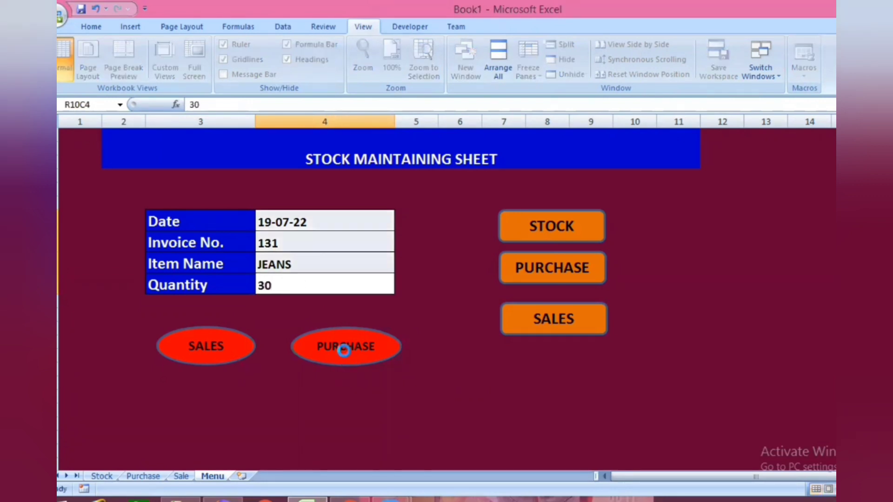
pyautogui.click(535, 277)
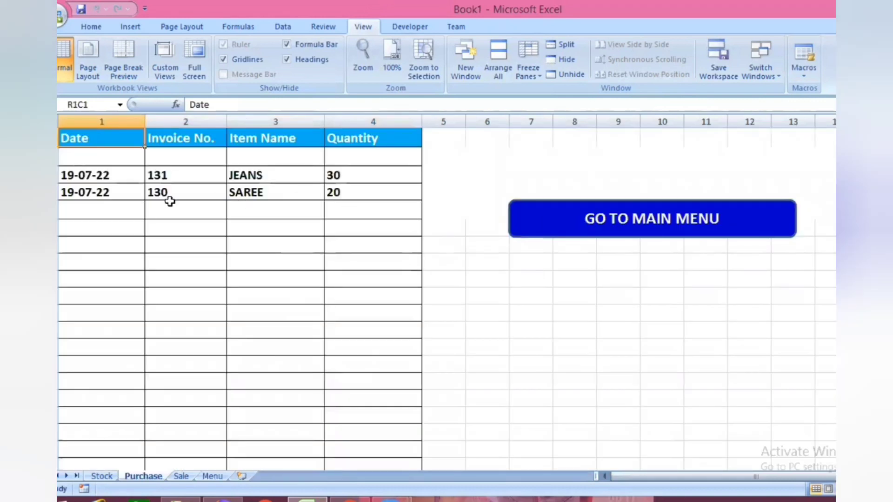
pyautogui.click(368, 176)
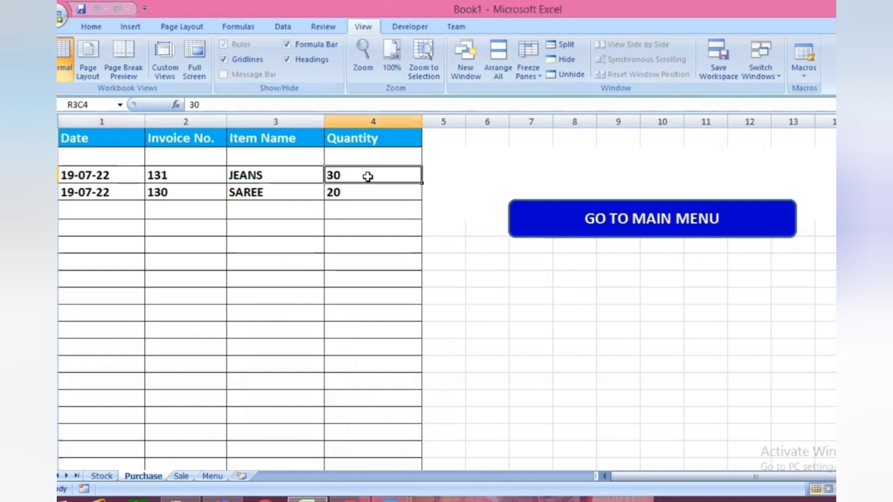
# - Return to the Menu sheet and enter the date 19-07-2022 and invoice number 132 in the form
pyautogui.click(212, 477)
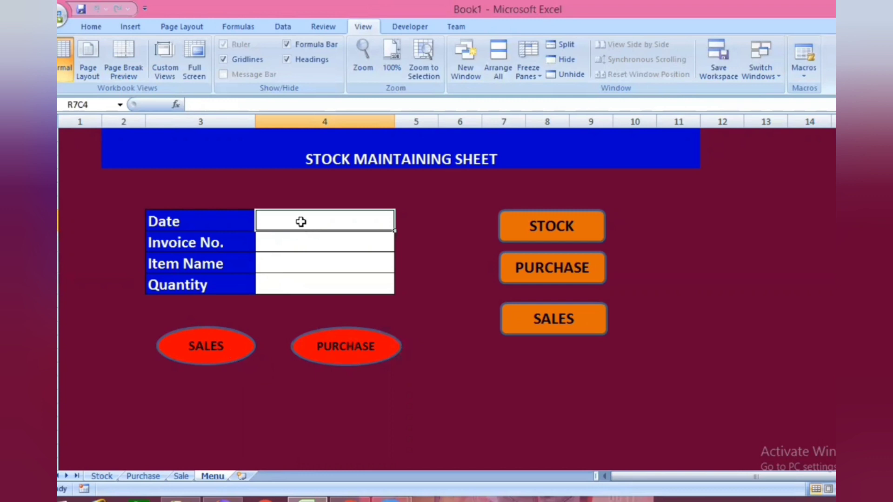
pyautogui.write('19-07-2022')
pyautogui.click(297, 243)
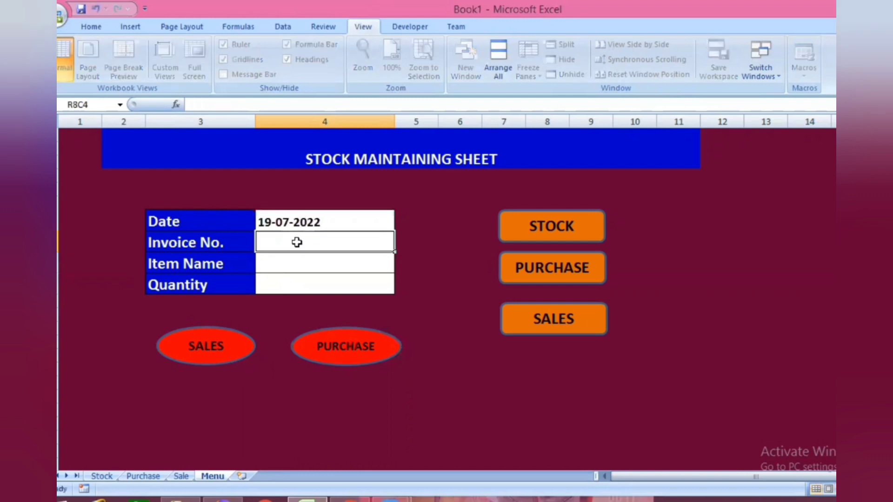
pyautogui.write('132')
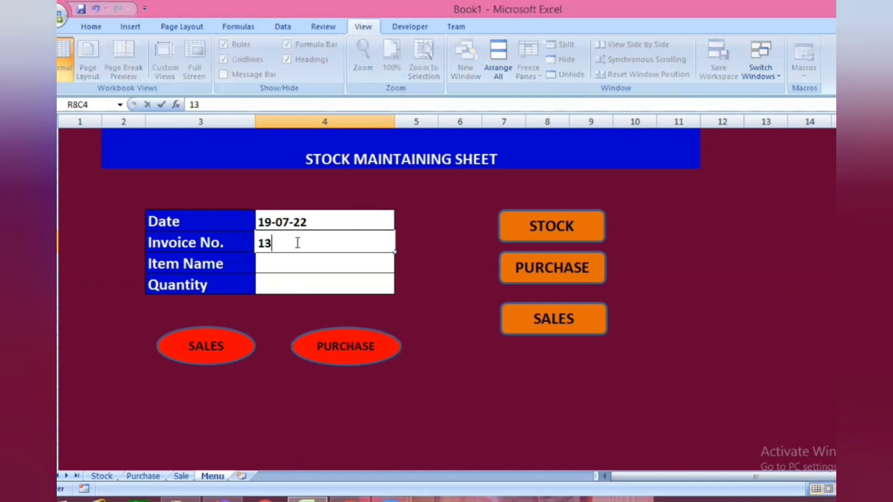
# - Choose JEANS as the Item Name and enter a Quantity of 50 in the Menu form
pyautogui.click(297, 262)
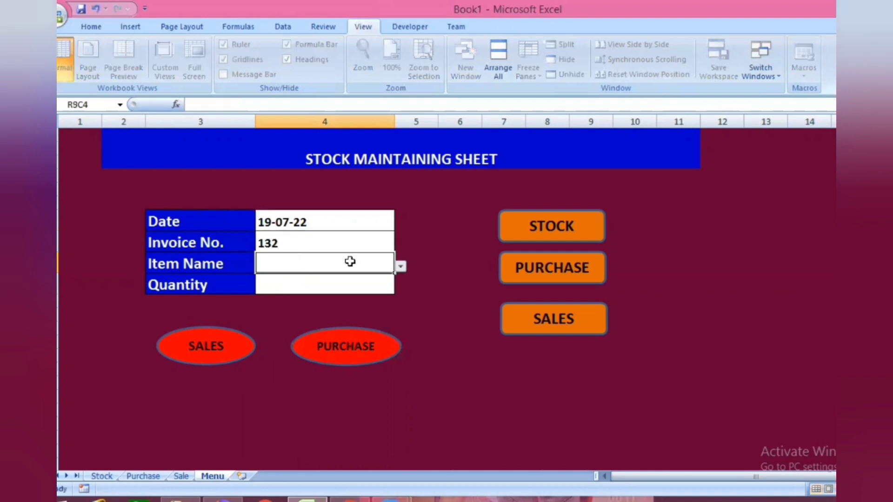
pyautogui.click(400, 267)
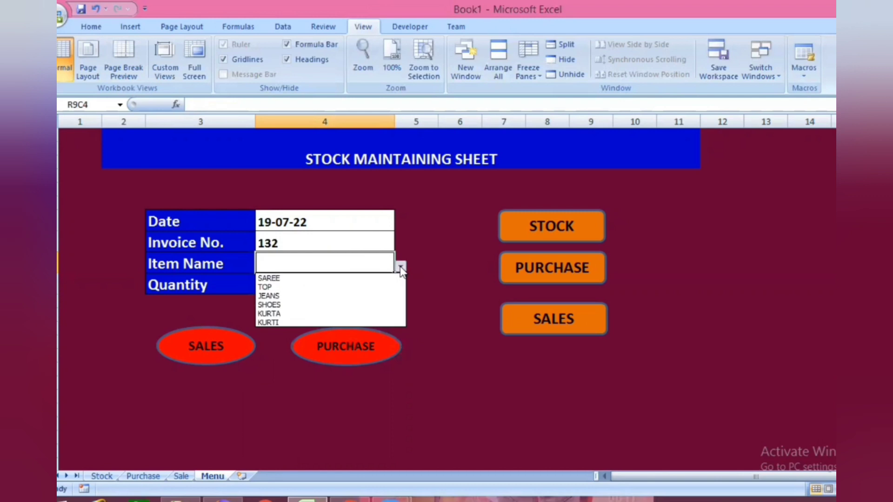
pyautogui.click(288, 296)
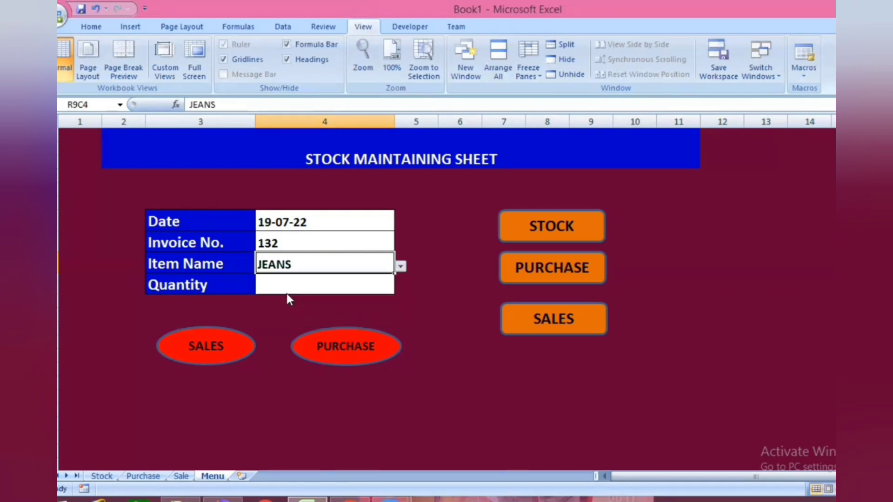
pyautogui.click(287, 279)
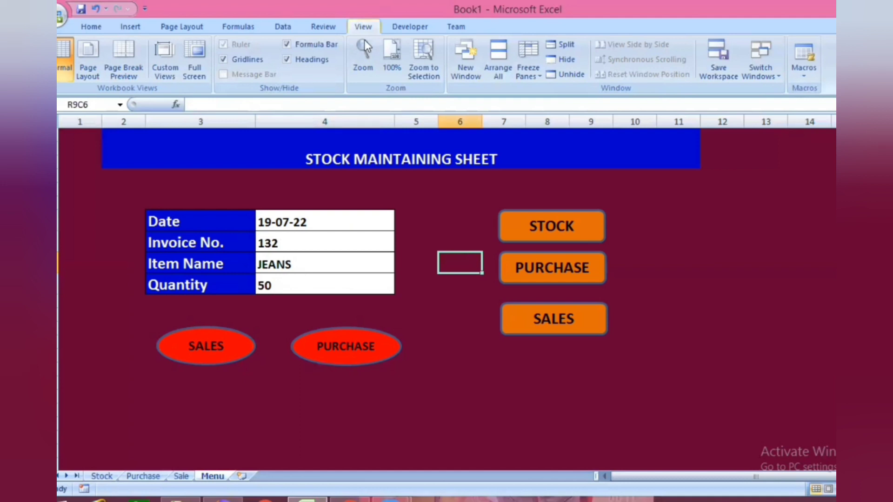
# - Start recording a macro named SS stored in the Personal Macro Workbook
pyautogui.click(802, 75)
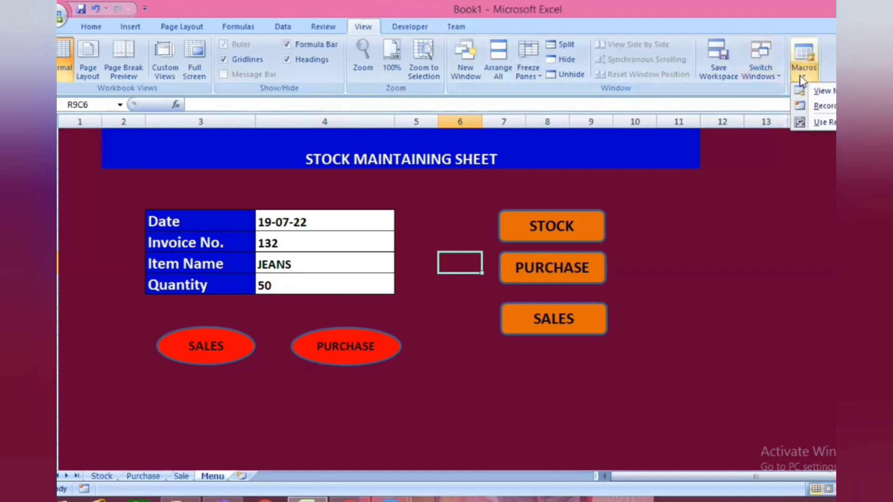
pyautogui.click(833, 106)
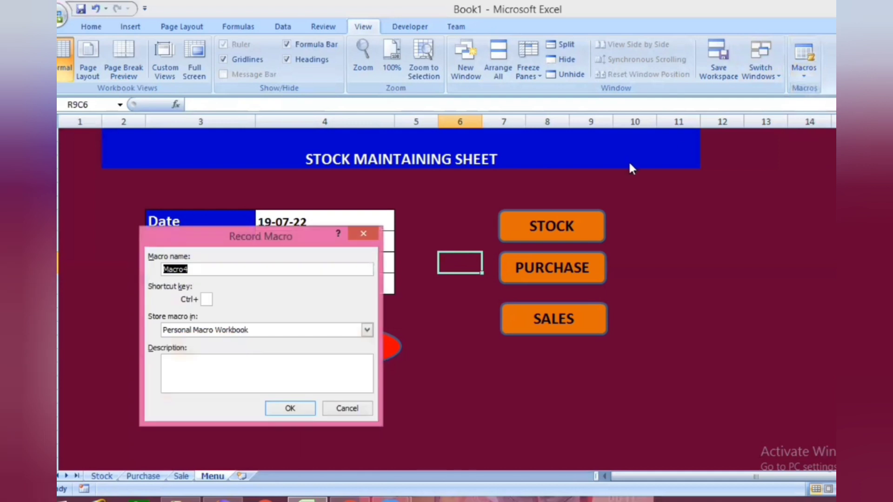
pyautogui.click(175, 269)
pyautogui.doubleClick(176, 268)
pyautogui.write('SS')
pyautogui.click(310, 407)
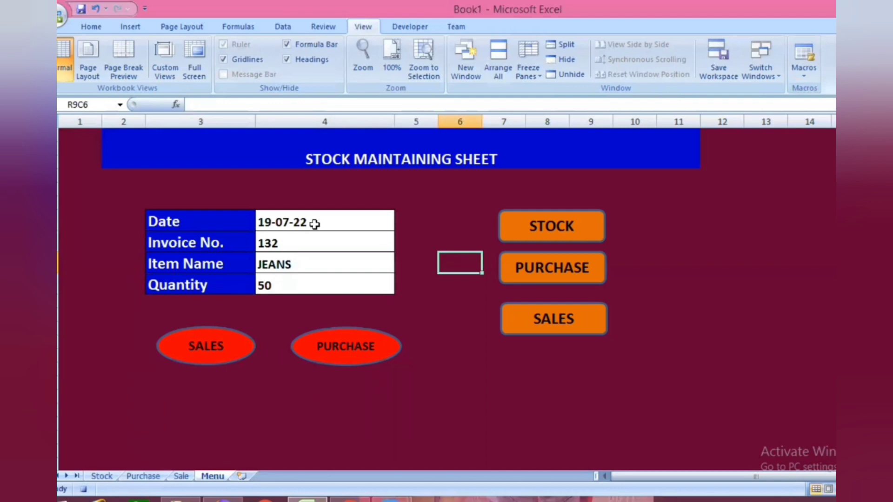
# - Select the Date, Invoice No., Item Name and Quantity values in the Menu form and copy them
pyautogui.click(314, 223)
pyautogui.keyDown('ctrl'); pyautogui.click(316, 243); pyautogui.keyUp('ctrl')
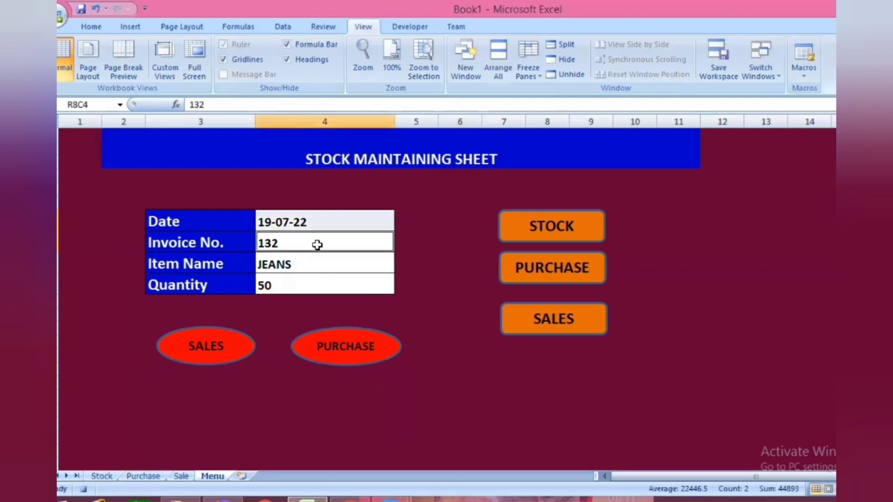
pyautogui.keyDown('ctrl'); pyautogui.click(320, 267); pyautogui.keyUp('ctrl')
pyautogui.keyDown('ctrl'); pyautogui.click(323, 281); pyautogui.keyUp('ctrl')
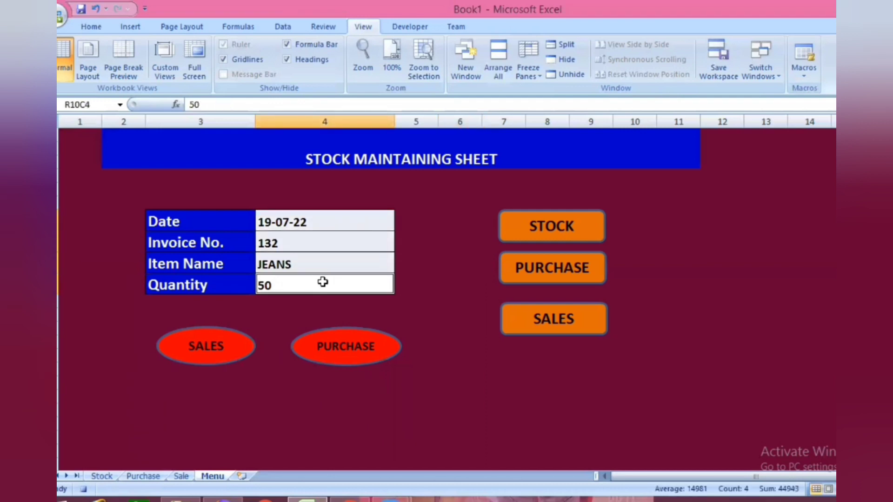
pyautogui.hotkey('ctrl', 'c')
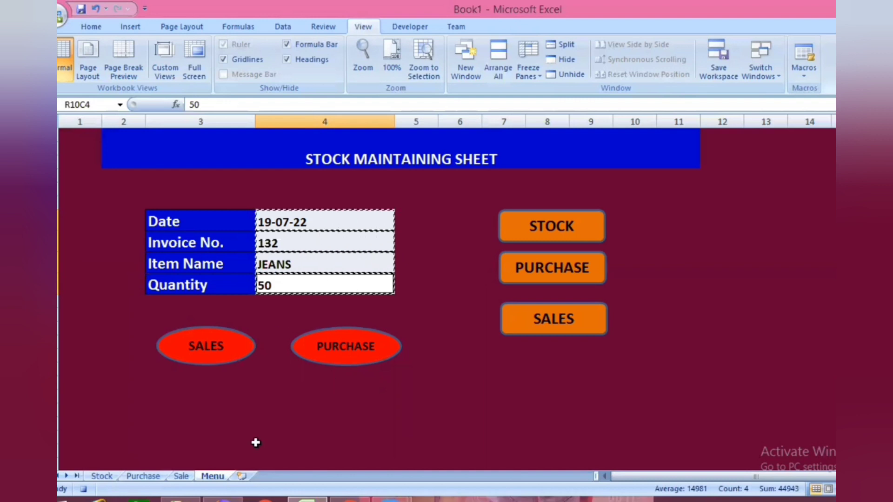
# - Paste the copied values transposed into the first row below the header on the Sale sheet, starting at R2C1
pyautogui.click(181, 476)
pyautogui.click(120, 158)
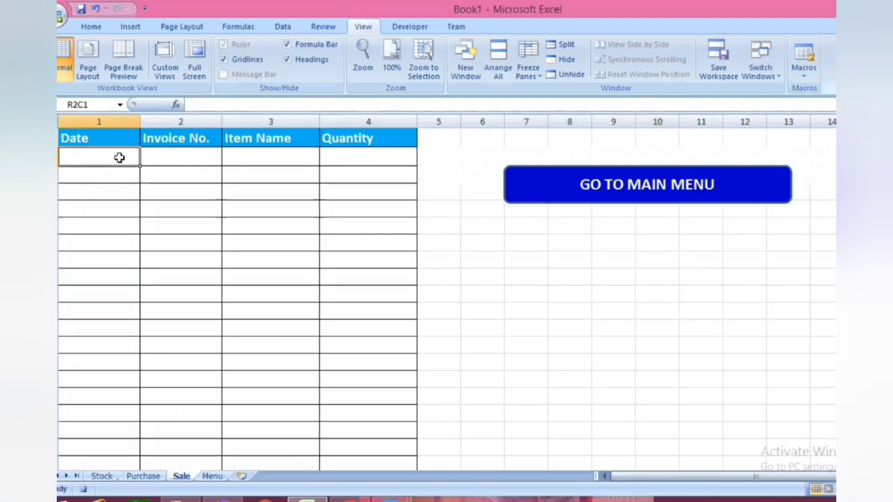
pyautogui.hotkey('ctrl', 'alt', 'v')
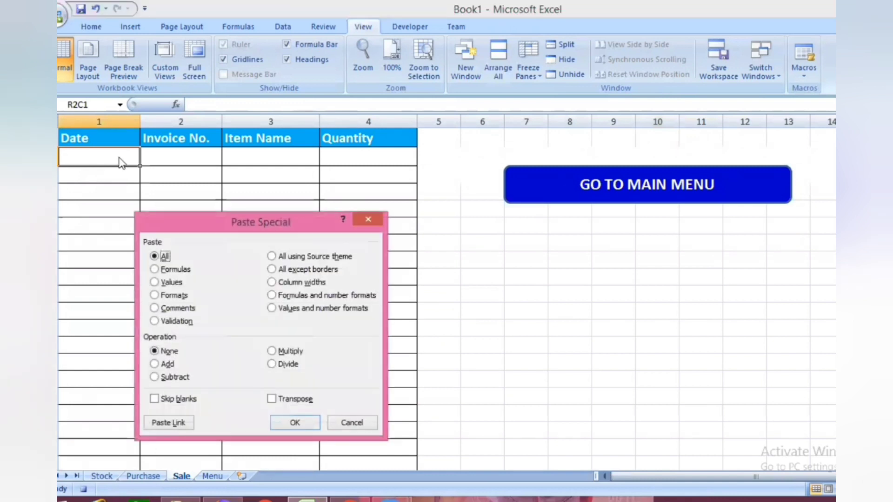
pyautogui.click(275, 400)
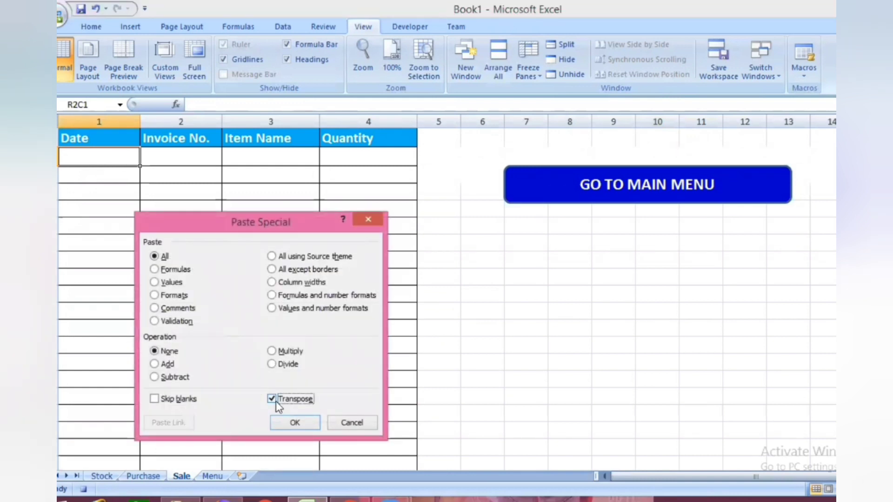
pyautogui.click(290, 421)
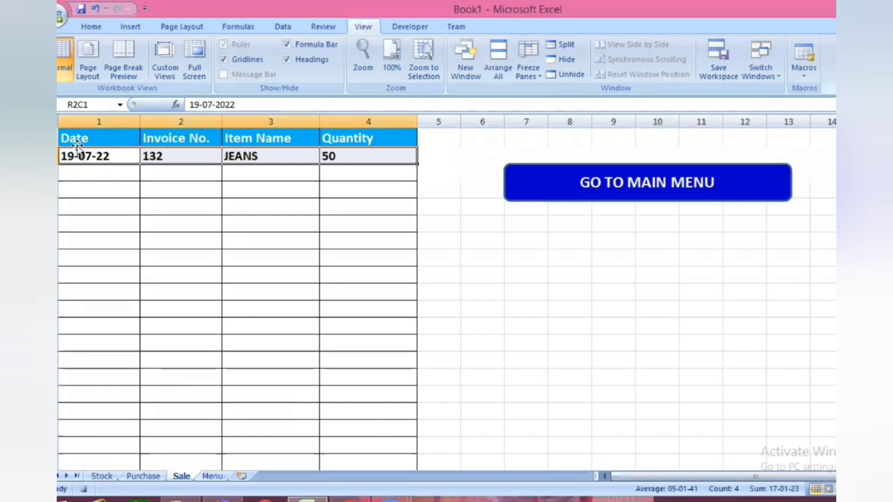
# - Insert a new row directly below the Sale header and turn its blue cells white
pyautogui.hotkey('shift', 'space')
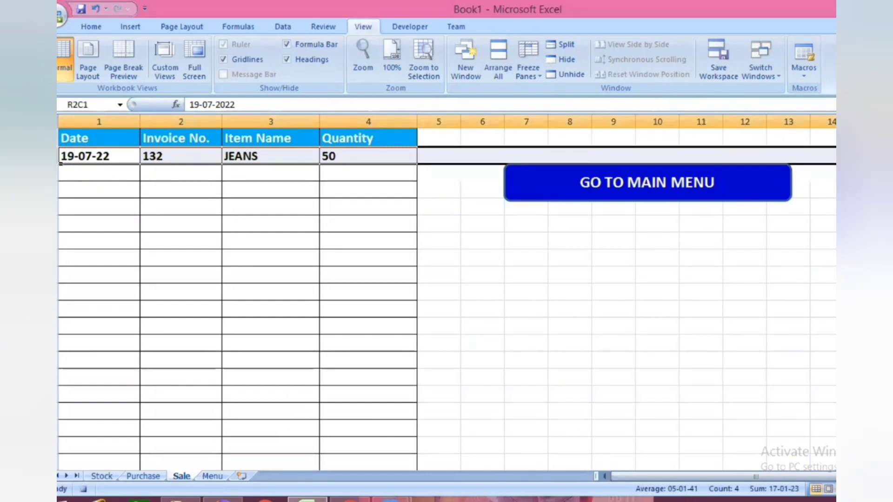
pyautogui.hotkey('ctrl', 'shift', '=')
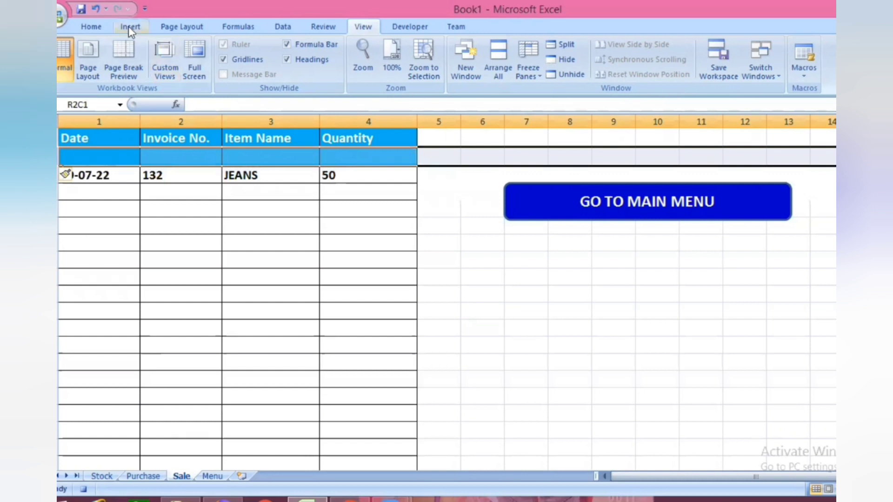
pyautogui.click(97, 27)
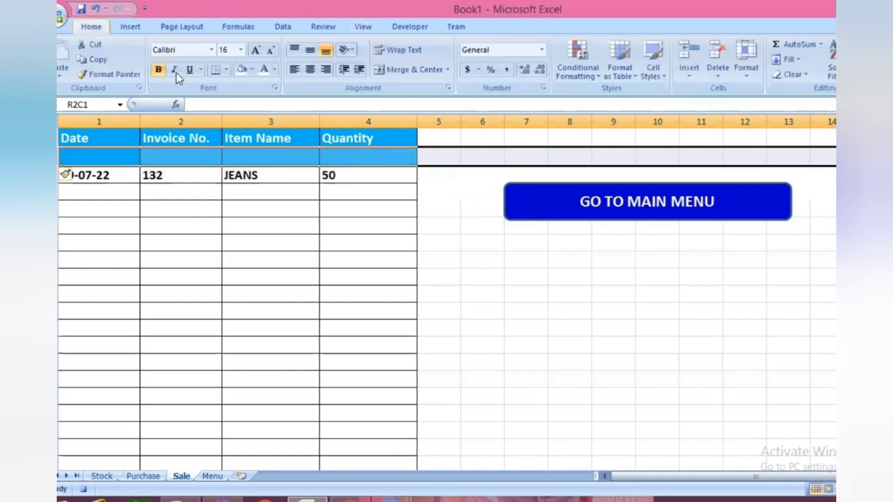
pyautogui.click(241, 72)
pyautogui.click(208, 245)
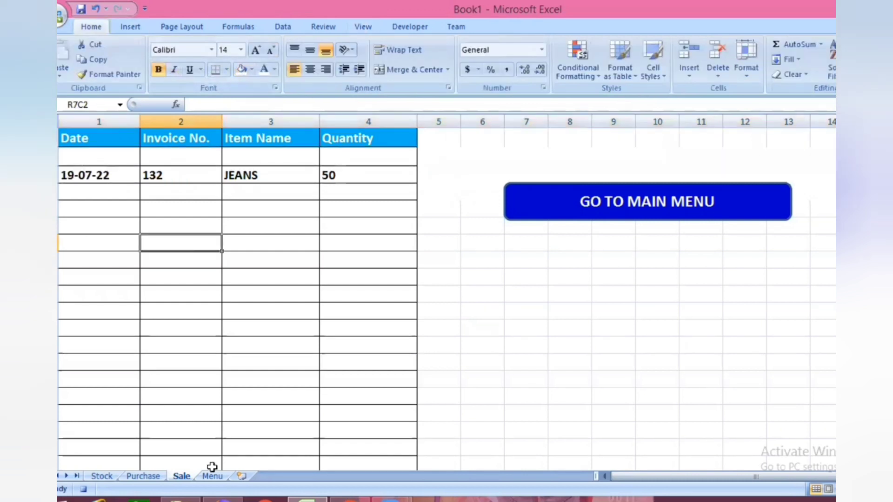
# - Go back to the main menu, clear the four form values and select the Date cell
pyautogui.click(636, 211)
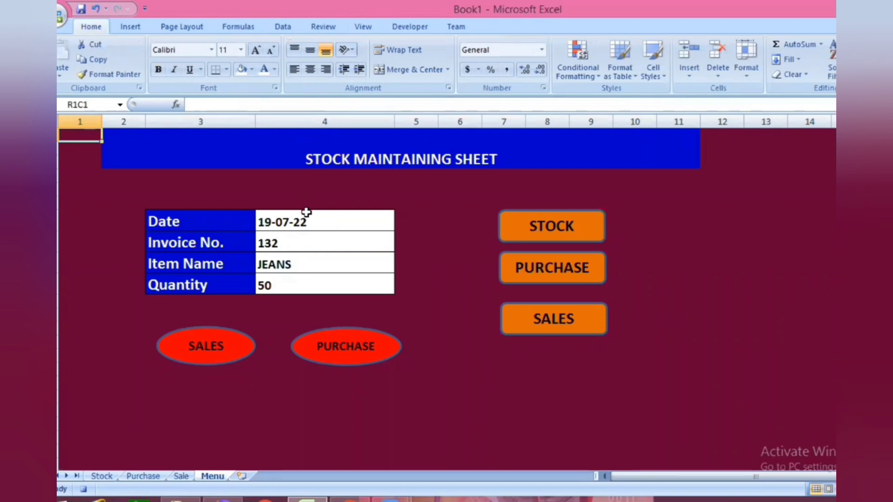
pyautogui.moveTo(305, 218); pyautogui.dragTo(307, 281)
pyautogui.press('Delete')
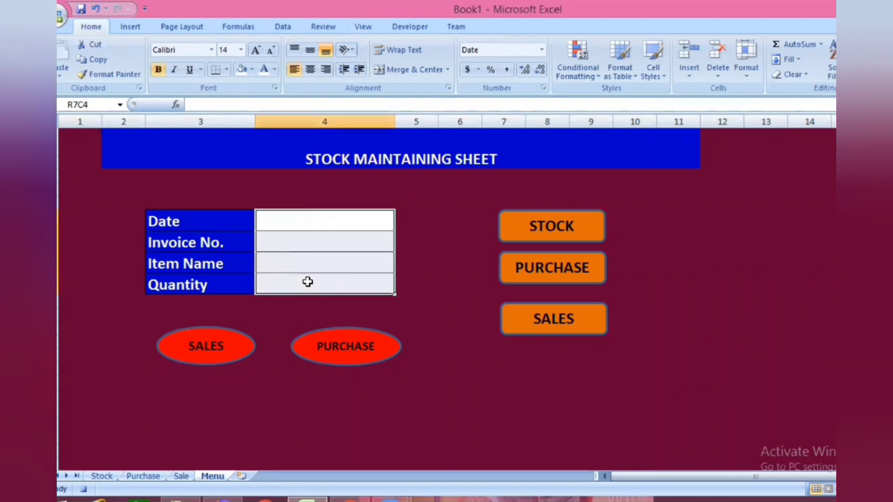
pyautogui.click(319, 219)
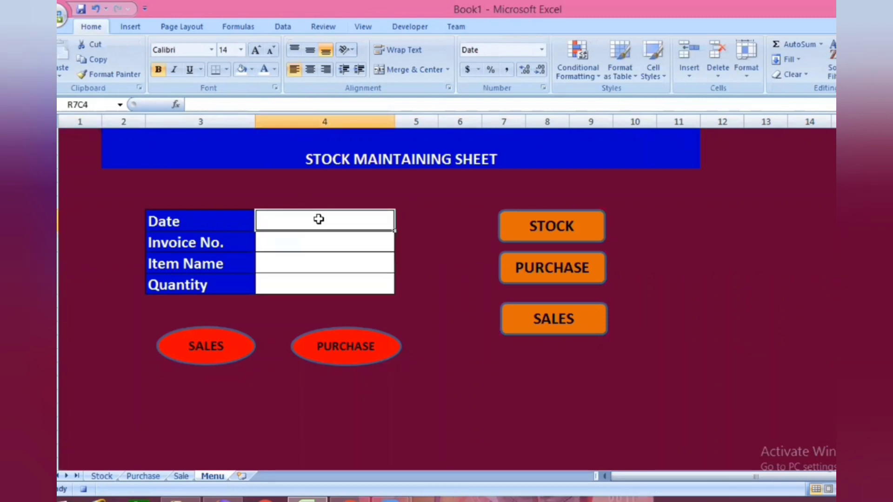
# - Stop recording the SS macro
pyautogui.click(367, 27)
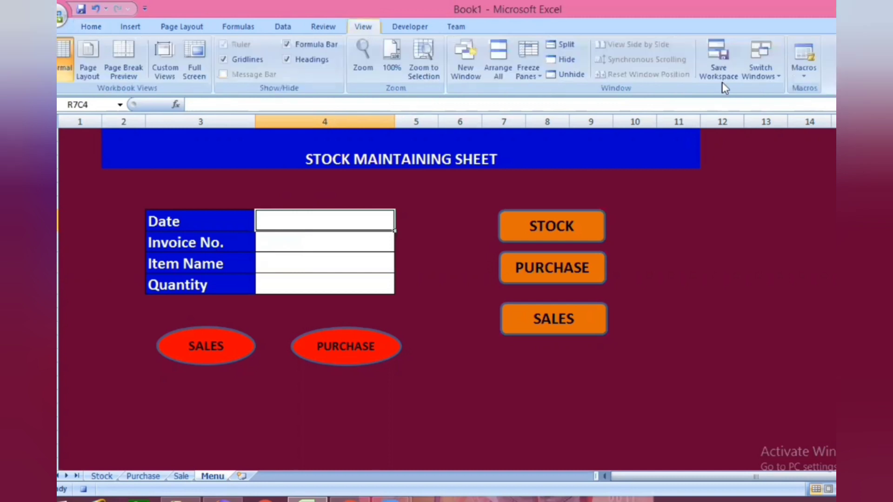
pyautogui.click(809, 73)
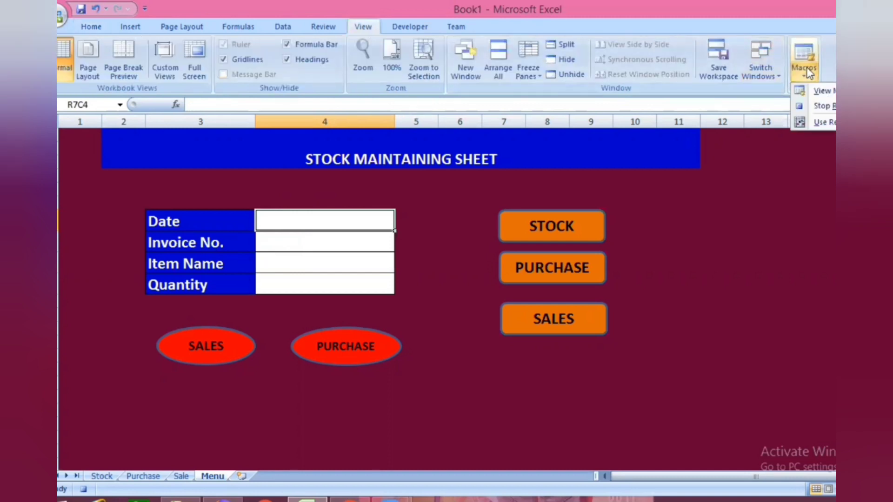
pyautogui.click(831, 106)
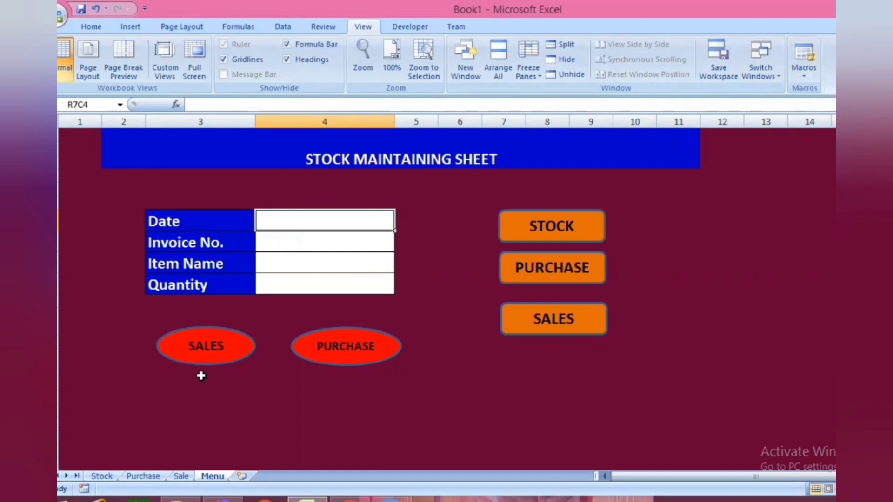
# - Assign the macro PERSONAL.XLSB!SS to the red SALES oval and select the form's Date cell
pyautogui.rightClick(216, 358)
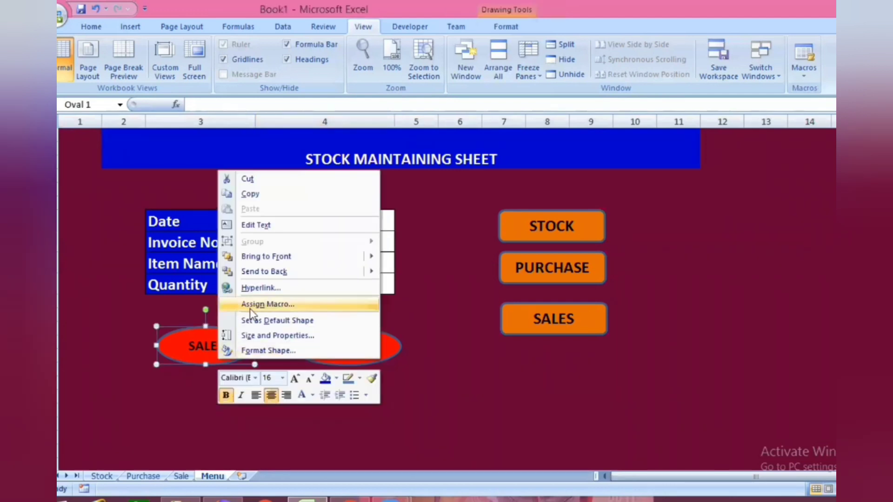
pyautogui.click(254, 305)
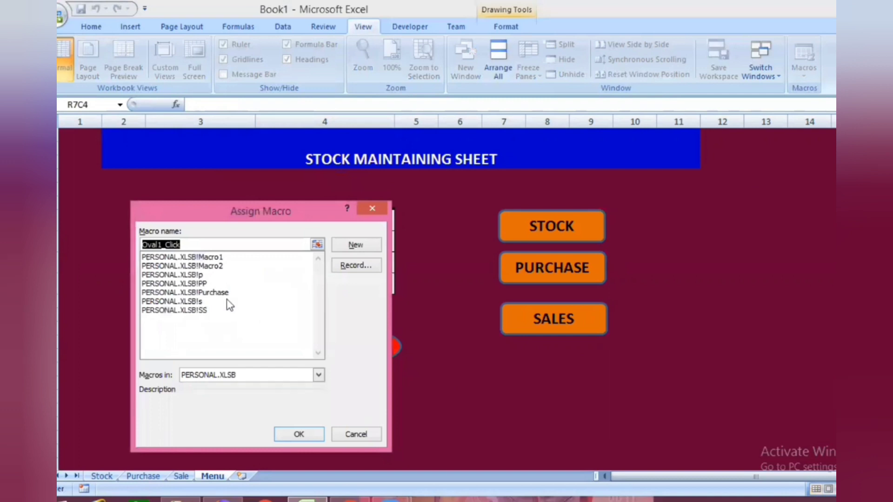
pyautogui.click(195, 311)
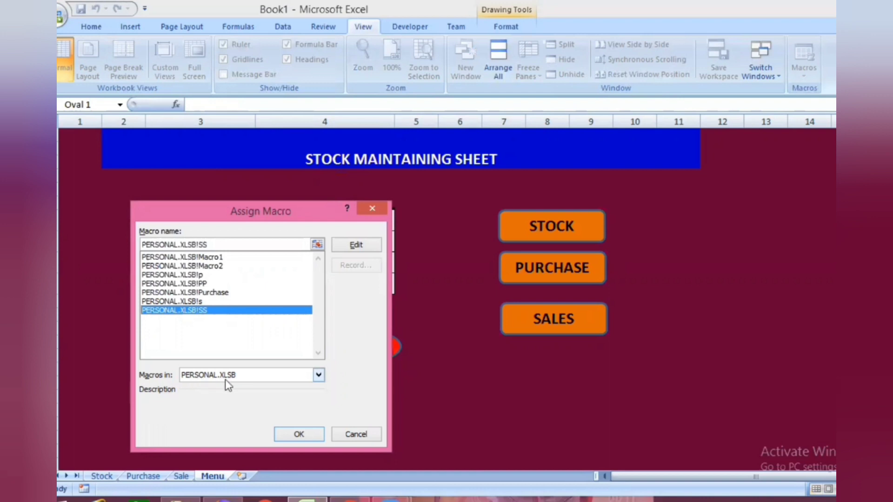
pyautogui.click(299, 435)
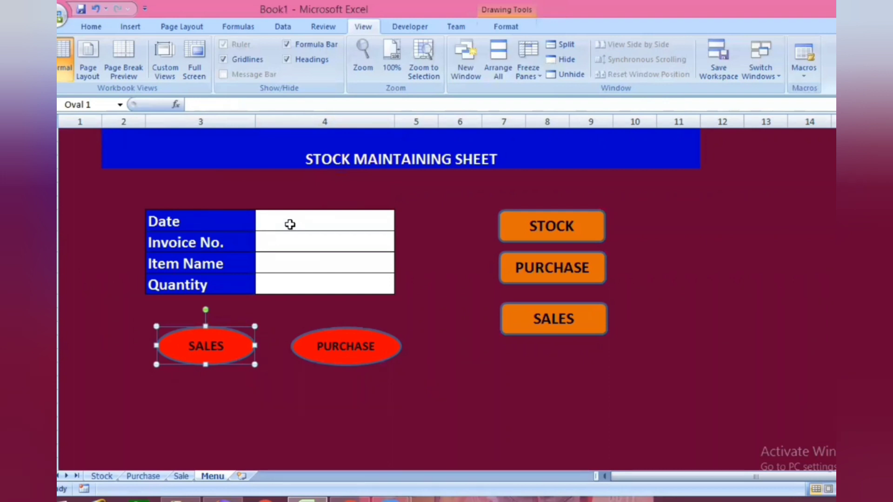
pyautogui.click(295, 217)
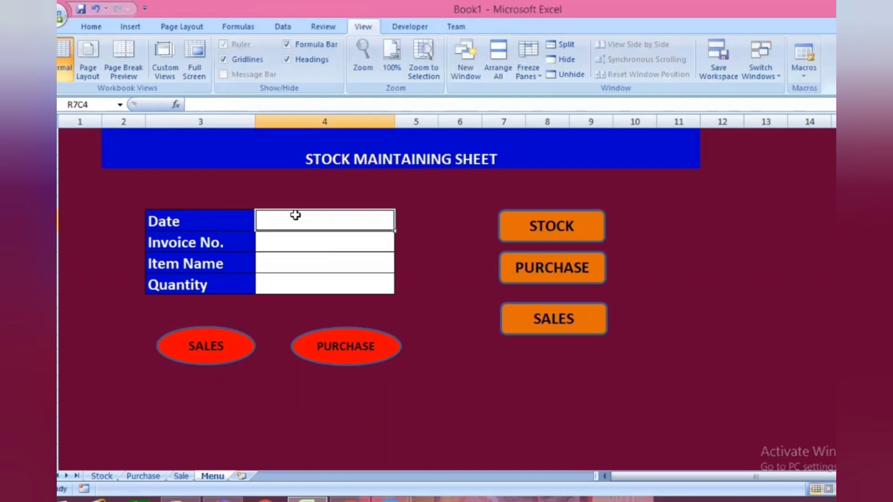
# - Fill in the Menu form with date 19-07-2022, invoice number 133, item SHOES and quantity 60
pyautogui.write('19-07-2022')
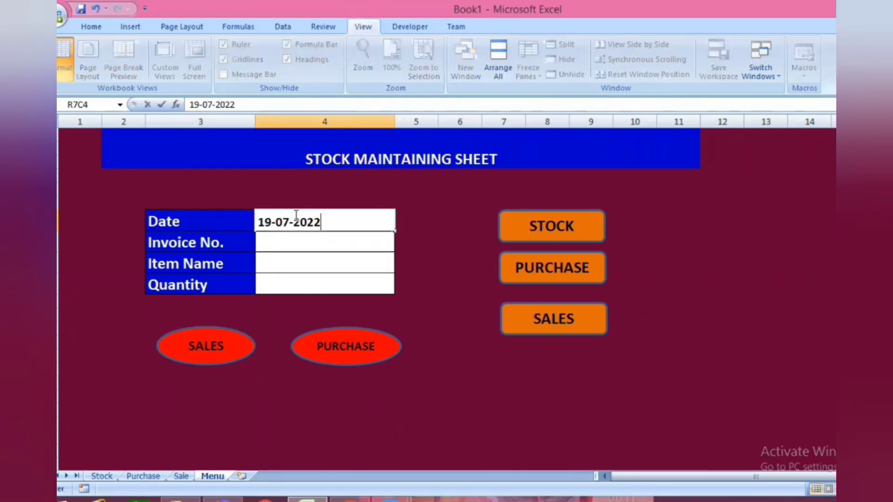
pyautogui.click(301, 239)
pyautogui.write('133')
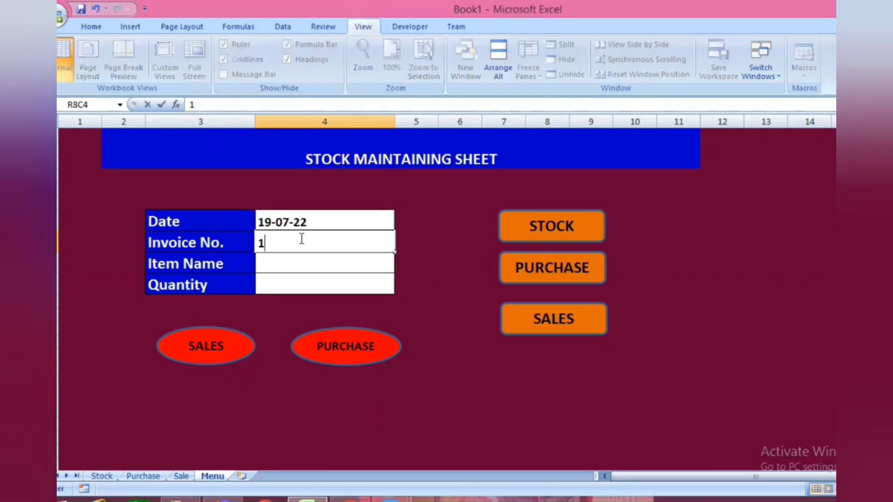
pyautogui.click(299, 265)
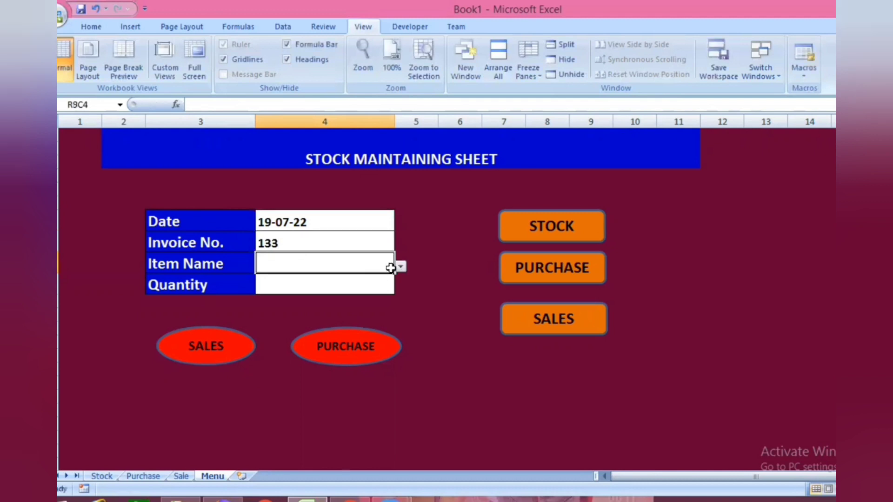
pyautogui.click(399, 266)
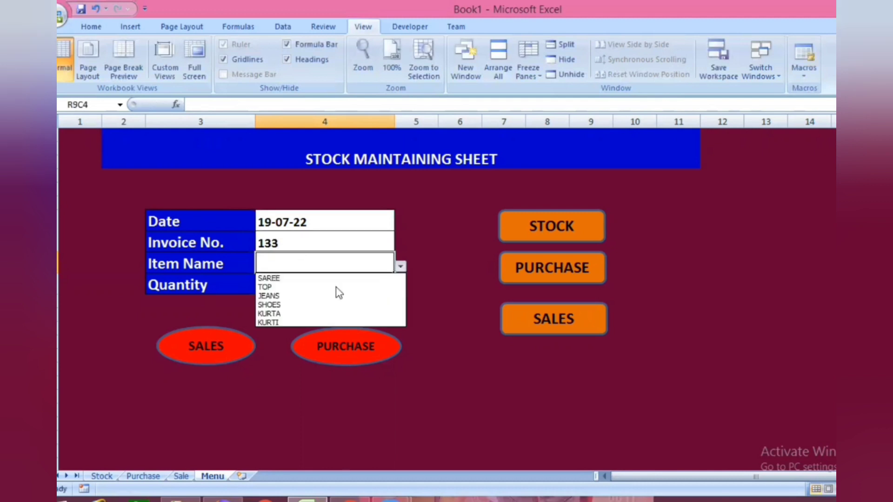
pyautogui.click(285, 306)
pyautogui.click(286, 287)
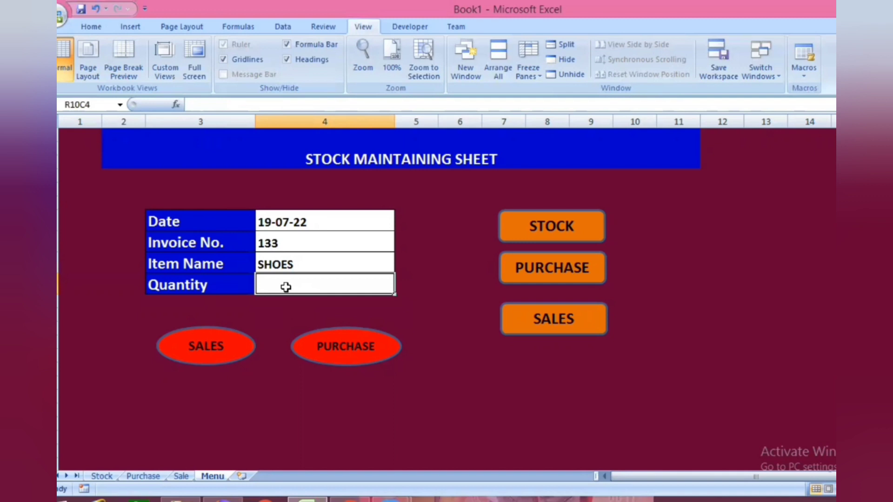
pyautogui.write('60')
# - Record the form entry as a sale, check it on the Sale sheet and return to the main menu
pyautogui.click(229, 359)
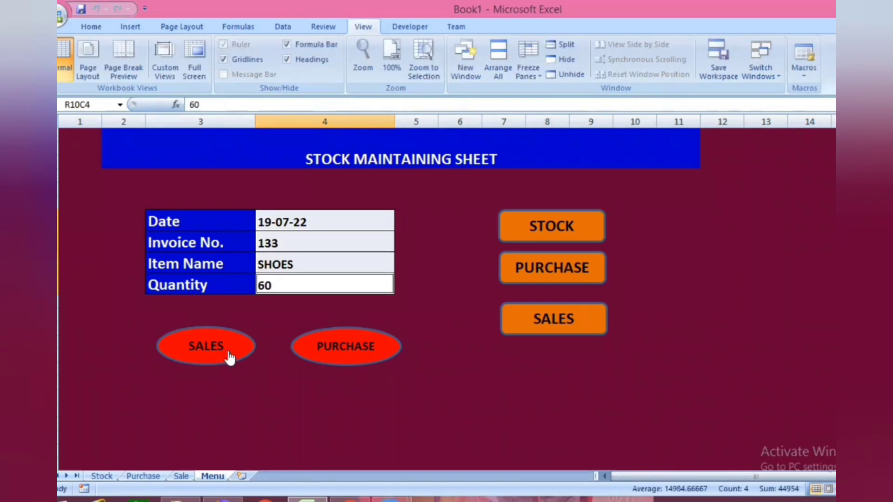
pyautogui.click(180, 476)
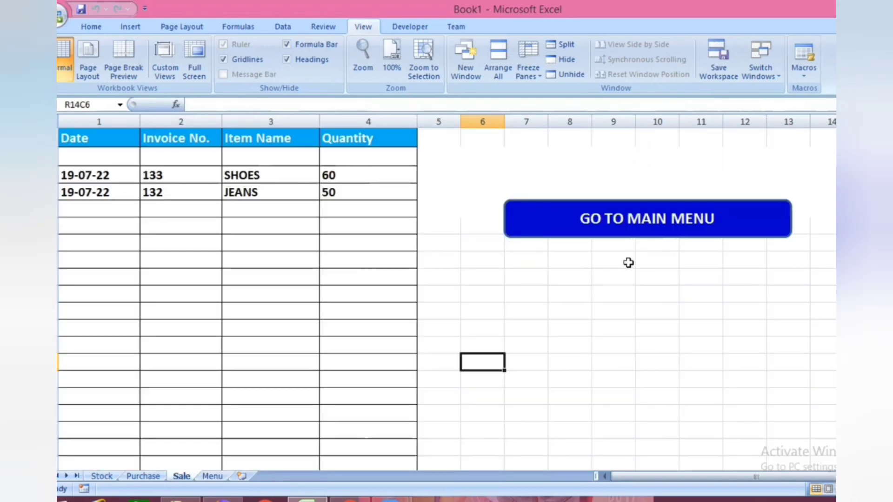
pyautogui.click(662, 219)
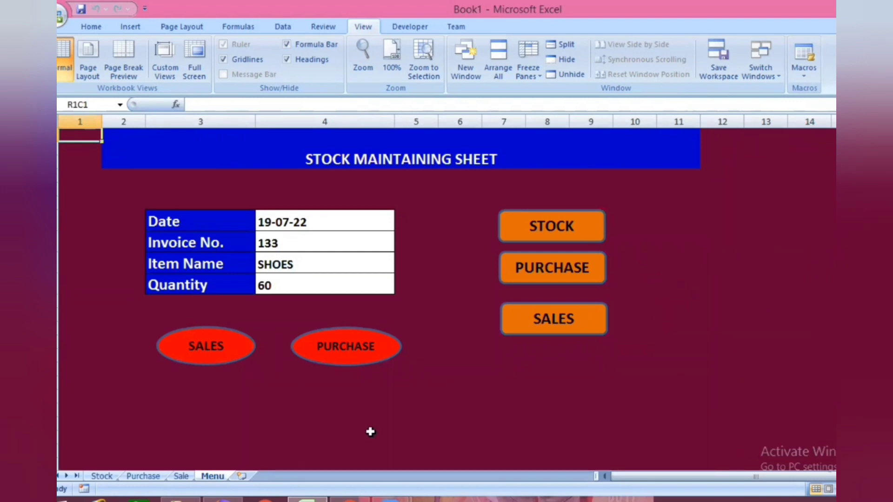
# - Start a SUMIF formula in the Shoes Quantity cell of the Stock sheet, using the Purchase sheet's Item Name column as range
pyautogui.click(107, 478)
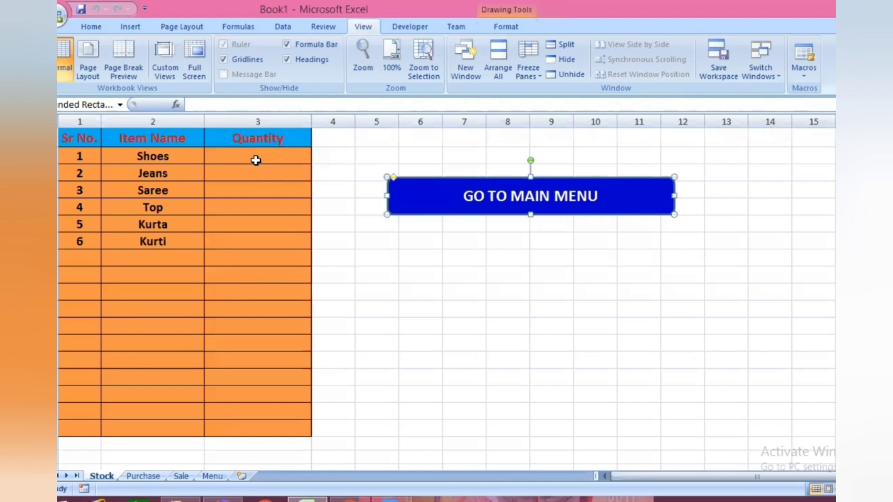
pyautogui.click(256, 160)
pyautogui.write('=')
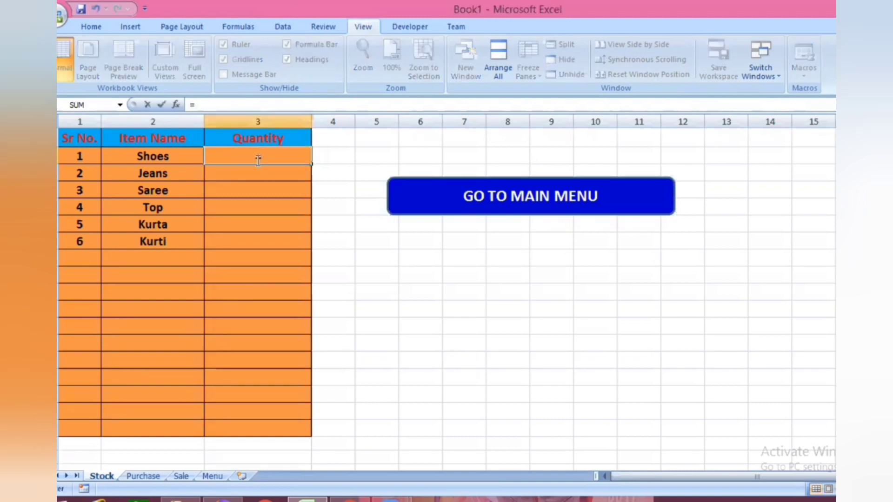
pyautogui.write('SUMIF(')
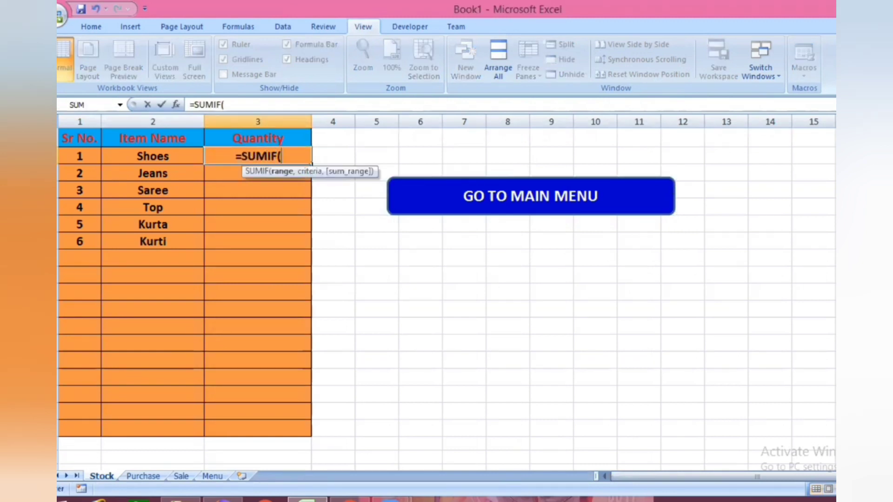
pyautogui.click(148, 477)
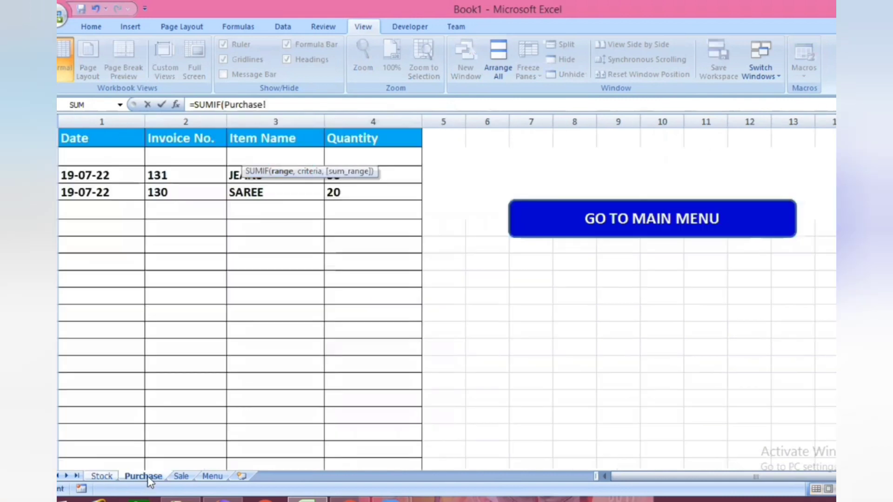
pyautogui.click(267, 120)
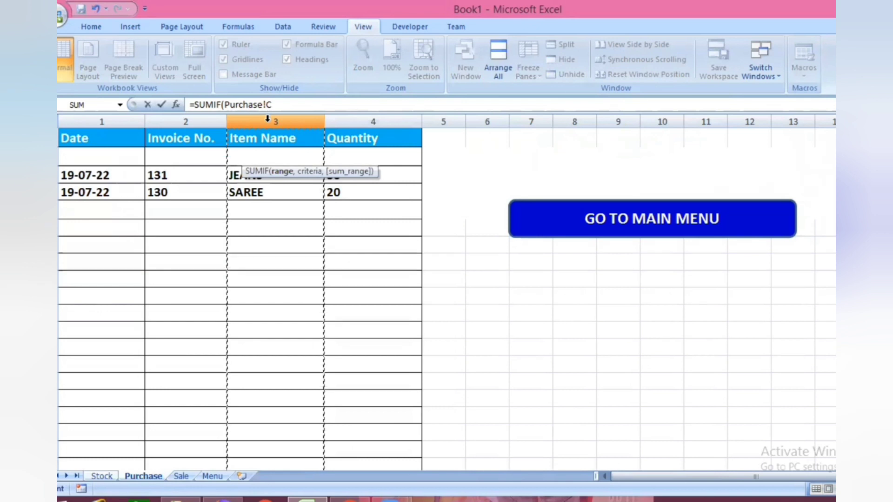
pyautogui.write(',')
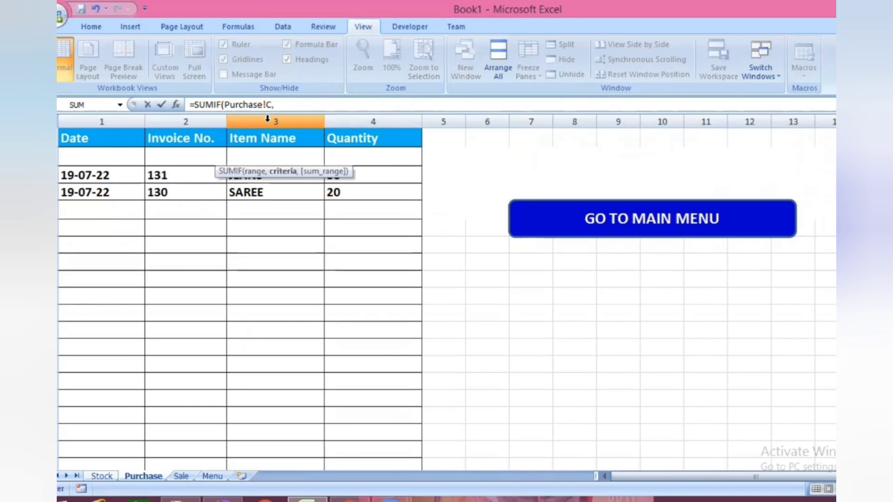
# - Complete the SUMIF with the Stock sheet's Shoes cell as criterion and the Purchase sheet's Quantity column as sum range
pyautogui.click(102, 476)
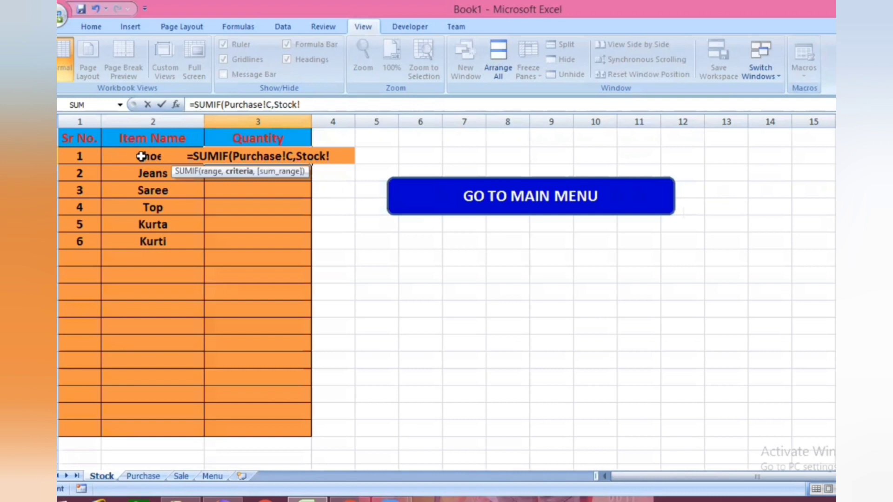
pyautogui.click(141, 157)
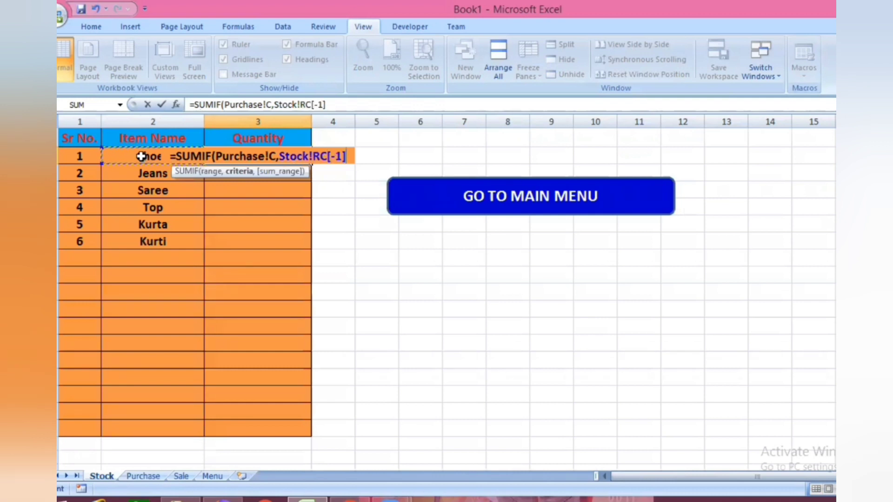
pyautogui.write(',')
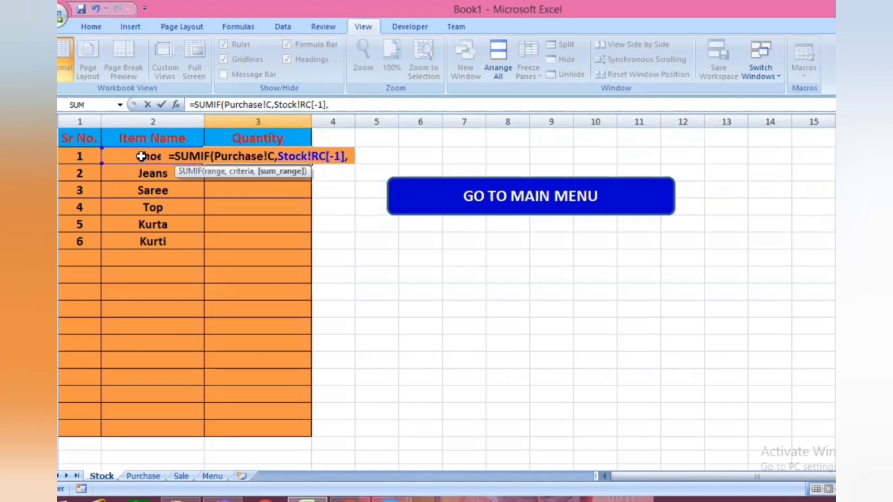
pyautogui.click(143, 477)
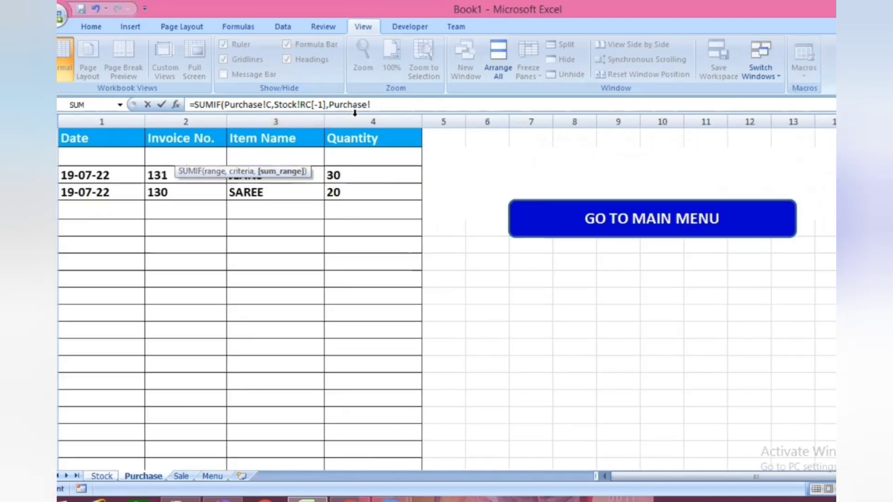
pyautogui.click(369, 119)
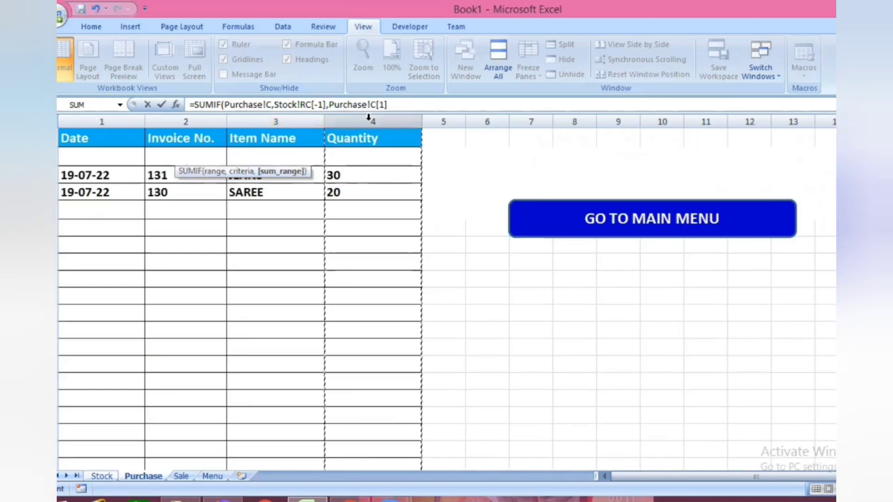
pyautogui.write(')')
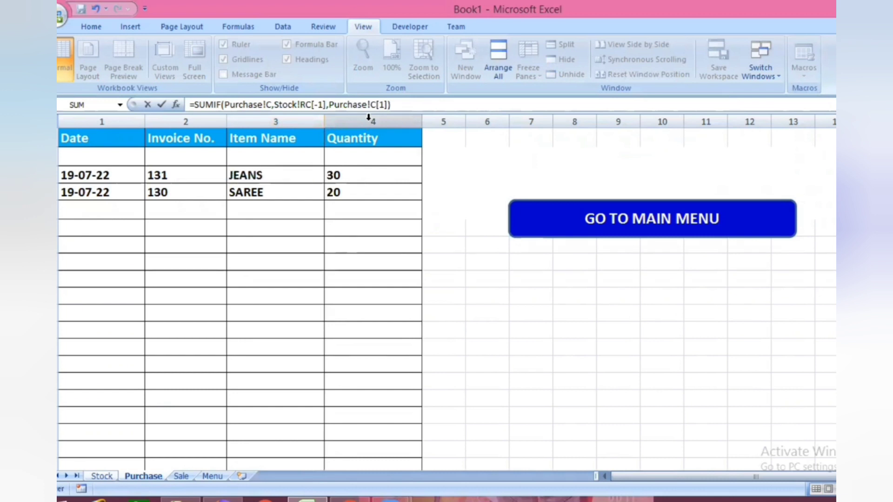
pyautogui.press('Return')
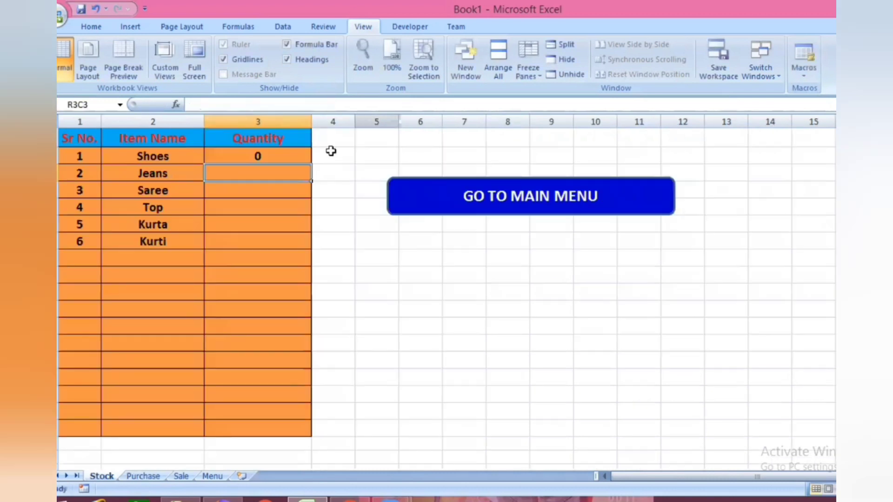
# - Copy the Shoes Quantity formula to the Quantity cells of Jeans through Kurti
pyautogui.click(292, 154)
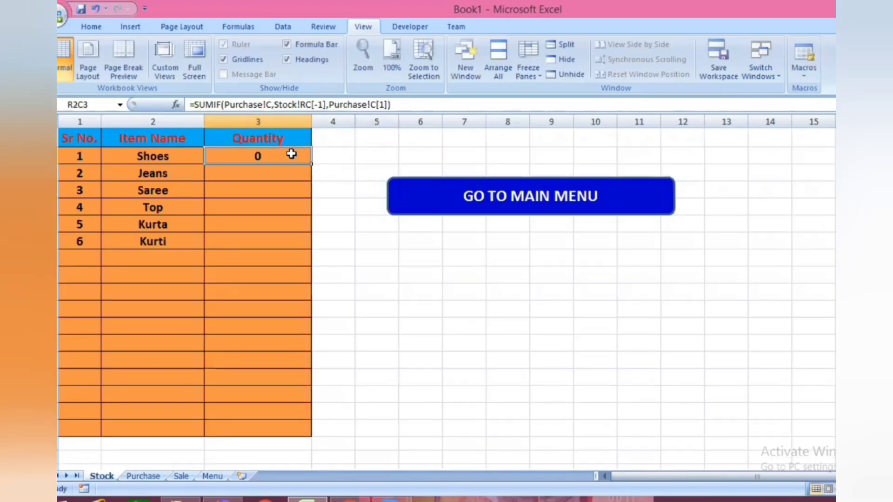
pyautogui.hotkey('ctrl', 'c')
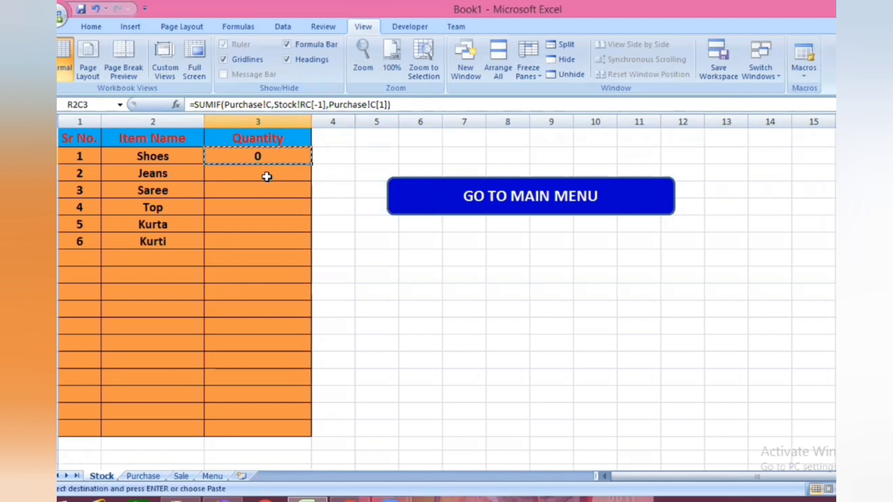
pyautogui.moveTo(265, 177); pyautogui.dragTo(260, 238)
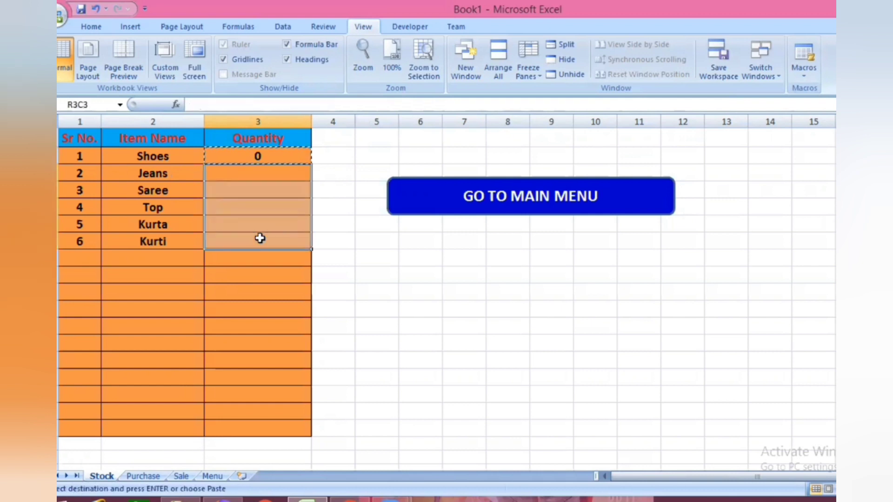
pyautogui.hotkey('ctrl', 'v')
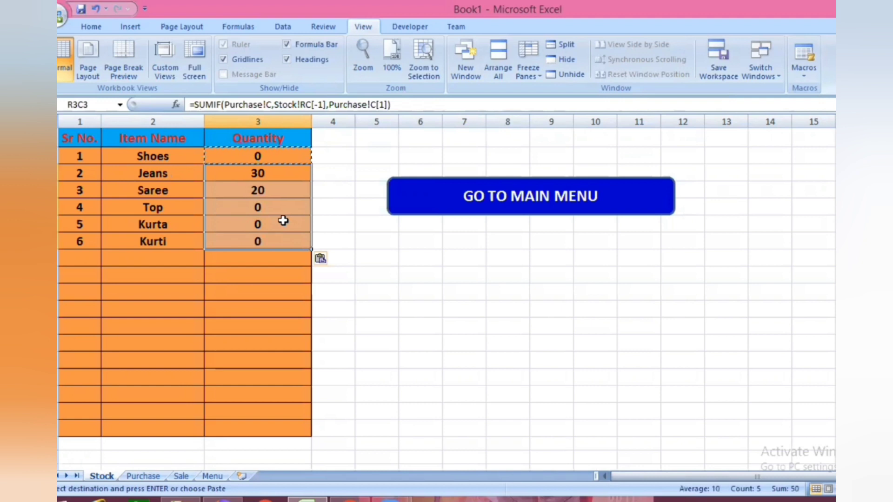
# - Extend the Shoes Quantity formula by subtracting a second SUMIF with the Sale sheet's Item Name column as range
pyautogui.click(400, 105)
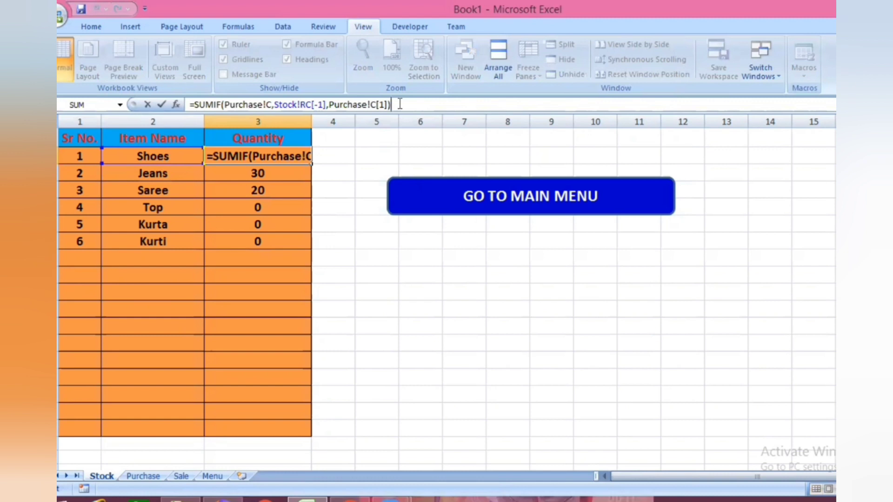
pyautogui.write('-SU')
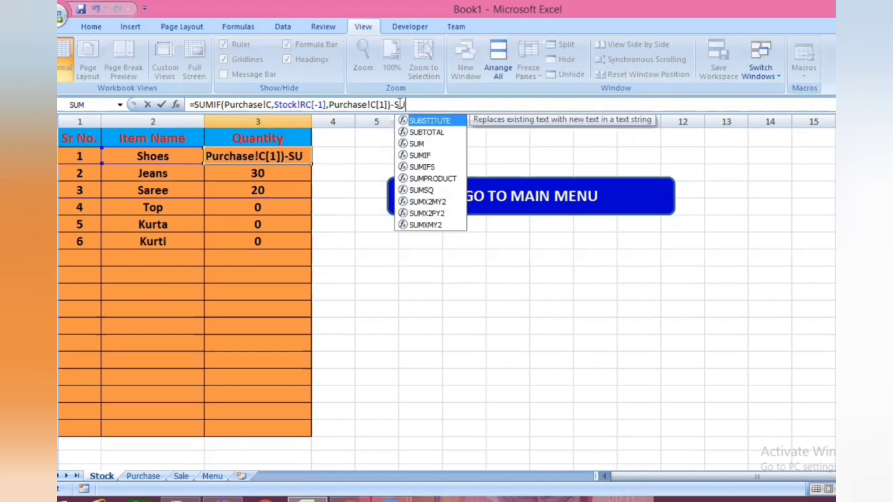
pyautogui.write('MIF')
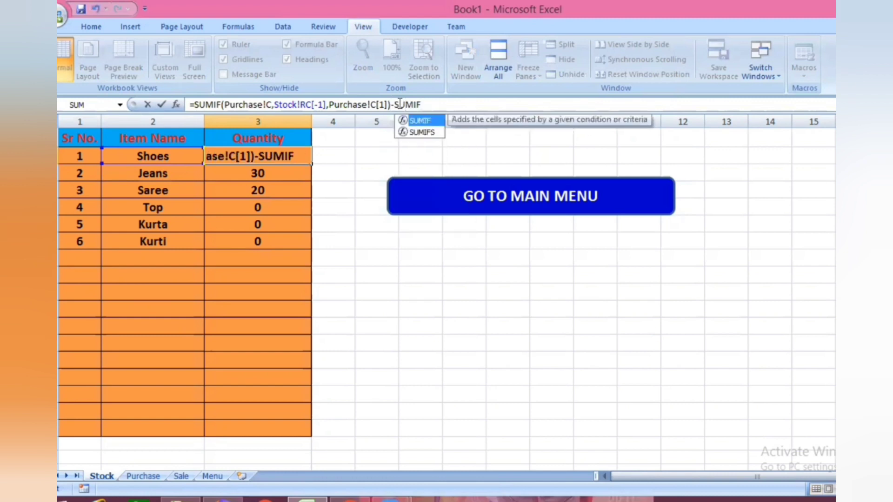
pyautogui.write('(Sale!')
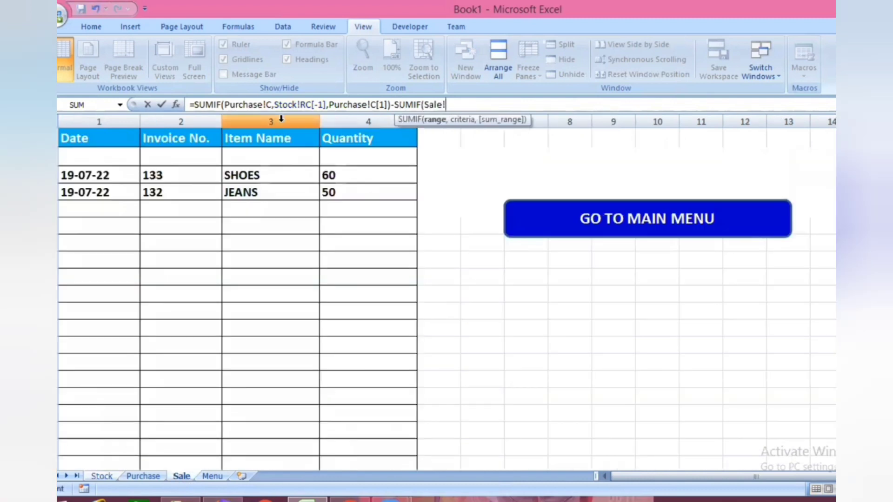
pyautogui.click(281, 120)
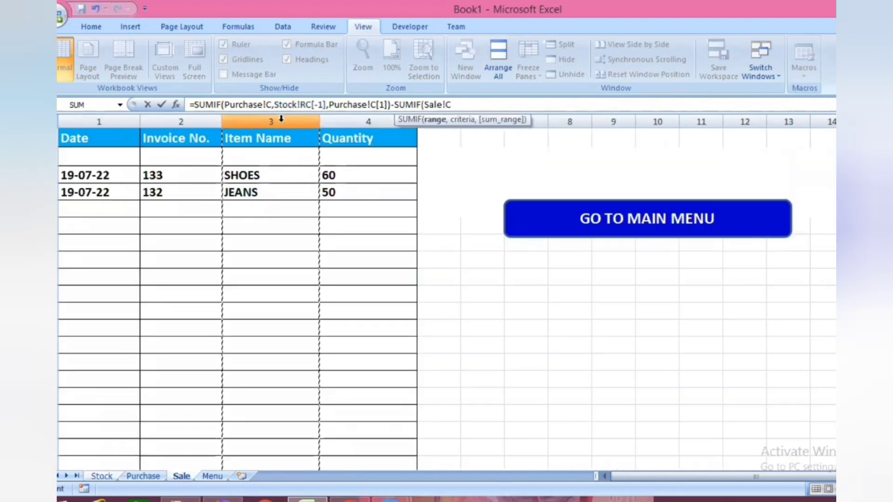
pyautogui.write(',')
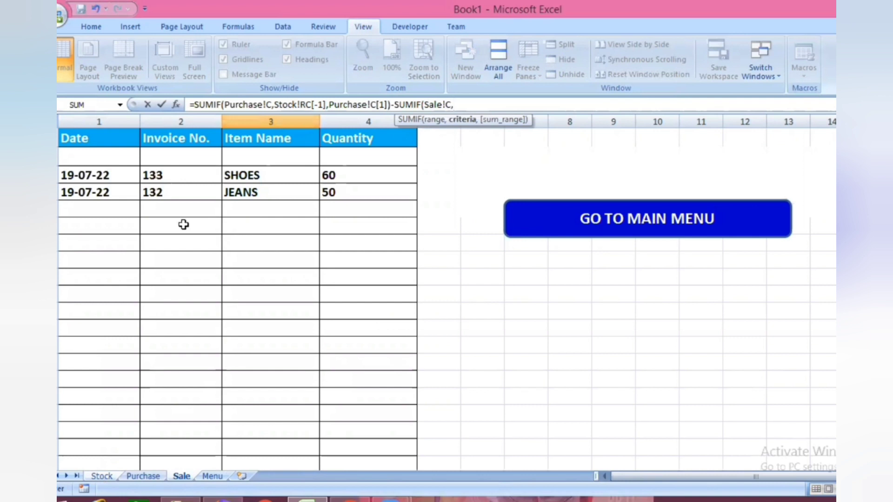
# - Complete the subtracted SUMIF with the Stock sheet's Shoes cell as criterion and the Sale sheet's Quantity column as sum range
pyautogui.hotkey('ctrl', 'pageup')
pyautogui.hotkey('ctrl', 'pageup')
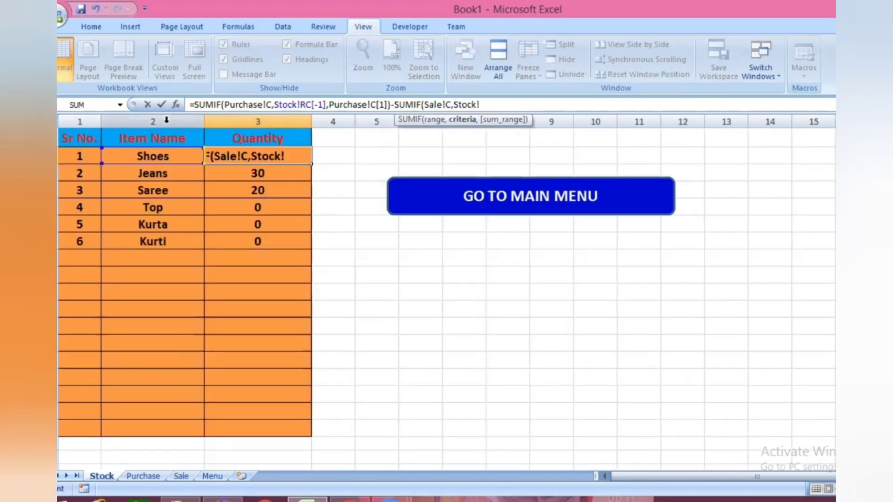
pyautogui.click(163, 156)
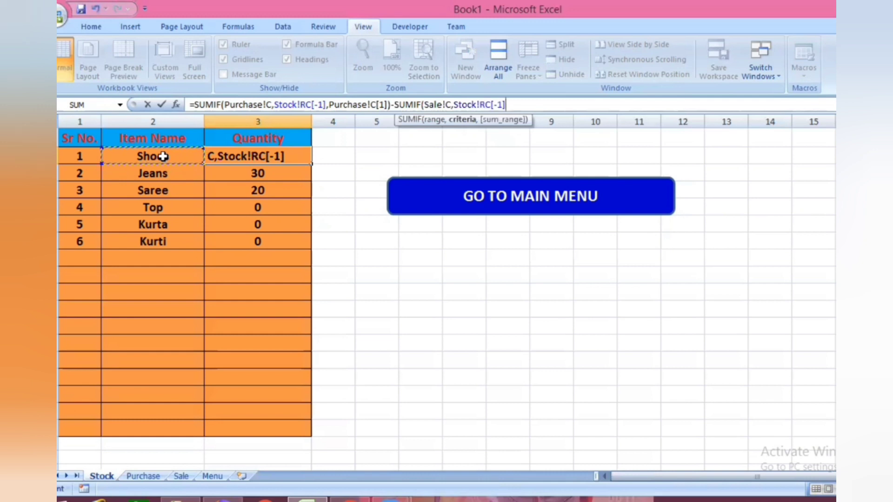
pyautogui.write(',')
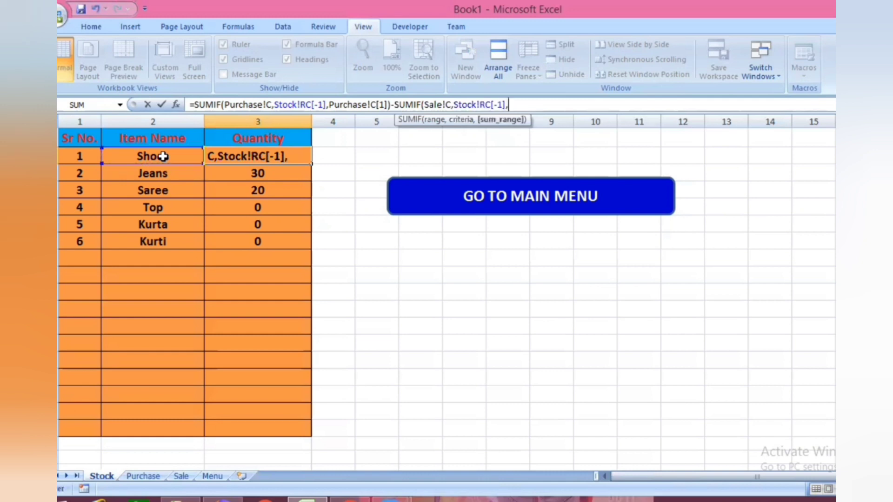
pyautogui.click(181, 477)
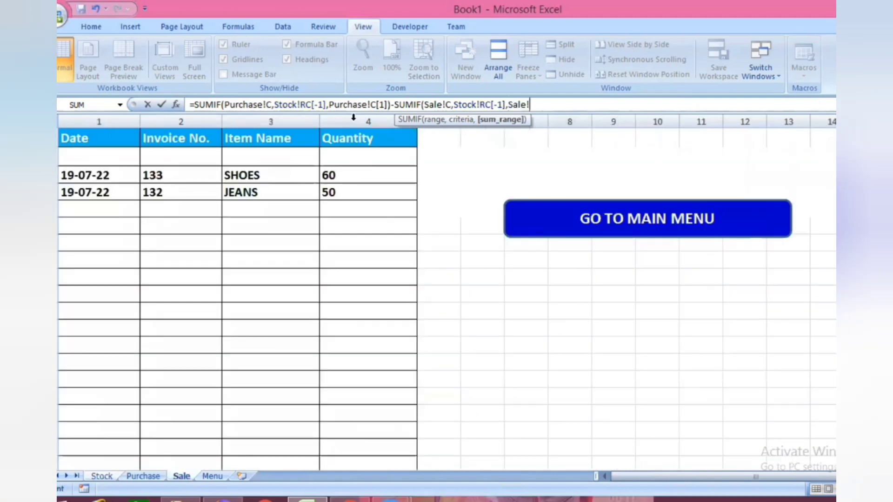
pyautogui.click(353, 118)
pyautogui.write(')')
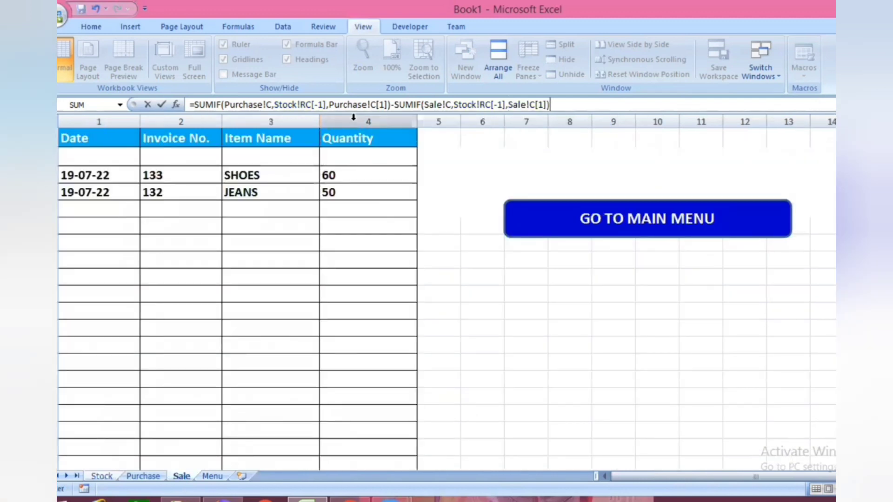
pyautogui.press('Return')
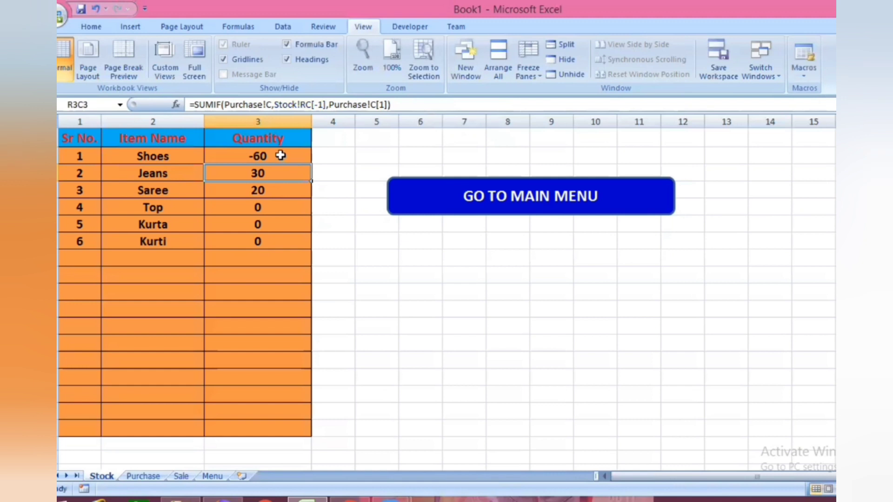
# - Copy the extended Shoes Quantity formula to the Quantity cells of Jeans through Kurti on the Stock sheet
pyautogui.click(281, 156)
pyautogui.hotkey('ctrl', 'c')
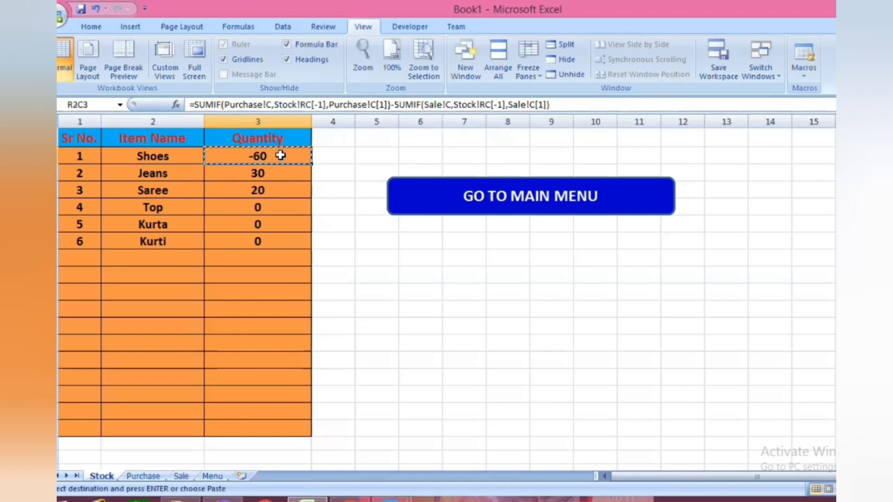
pyautogui.click(281, 176)
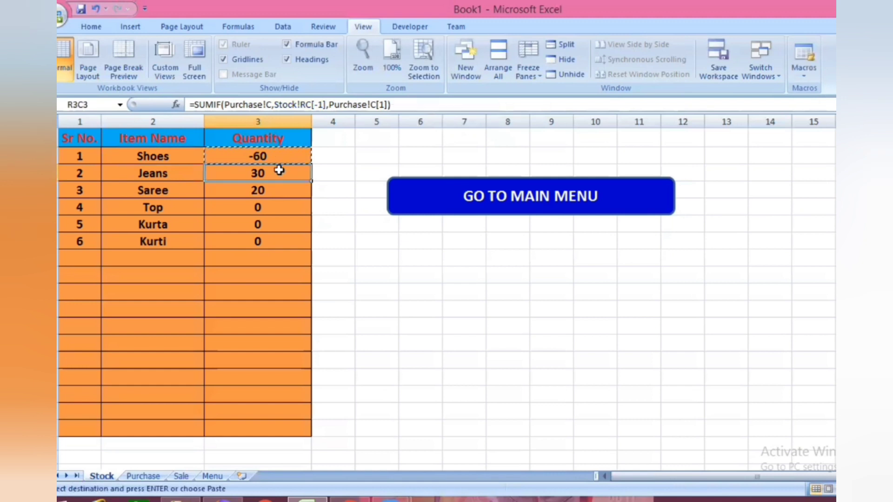
pyautogui.keyDown('shift'); pyautogui.click(281, 240); pyautogui.keyUp('shift')
pyautogui.hotkey('ctrl', 'v')
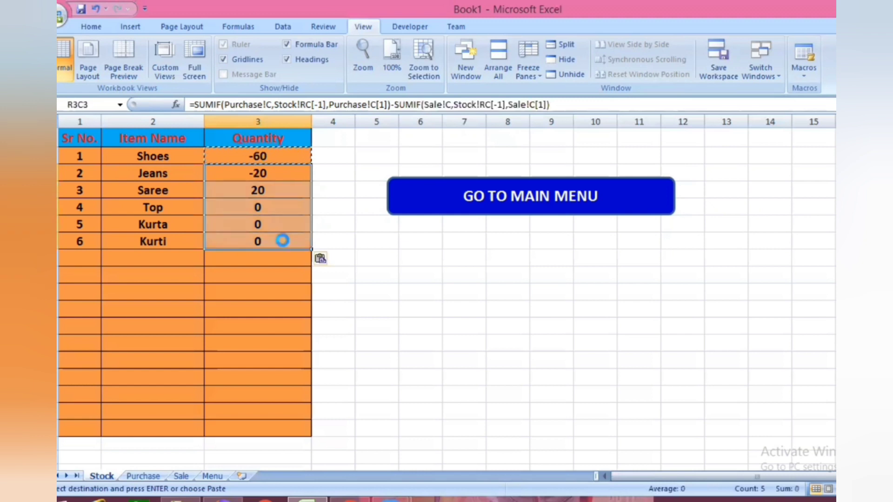
pyautogui.press('Escape')
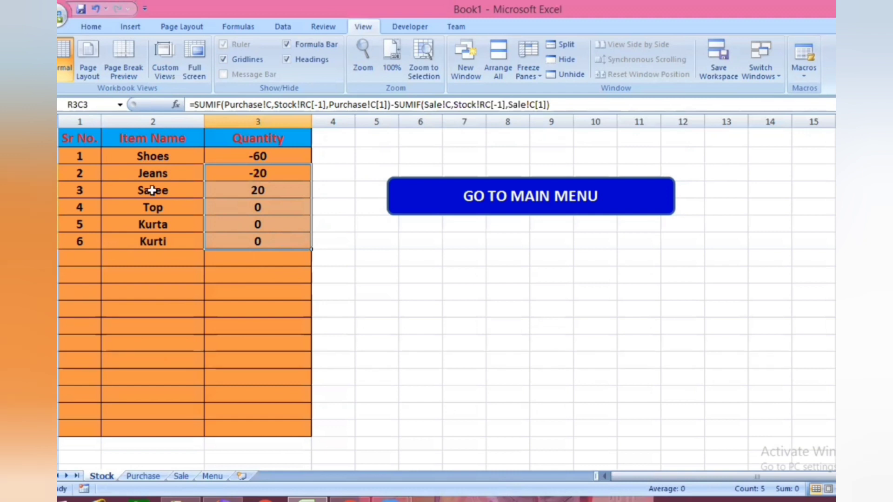
# - Check the Stock sheet's Shoes and Jeans quantities against the Purchase and Sale sheet entries, and return to the Menu sheet
pyautogui.click(288, 159)
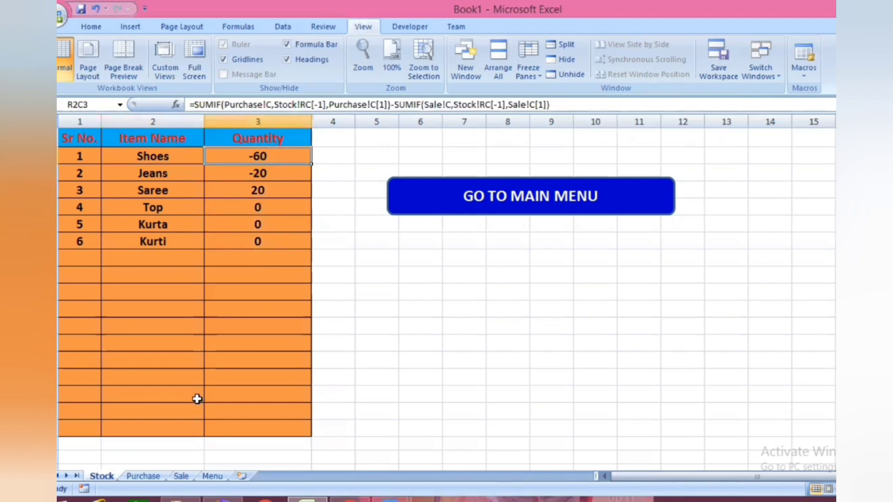
pyautogui.click(151, 479)
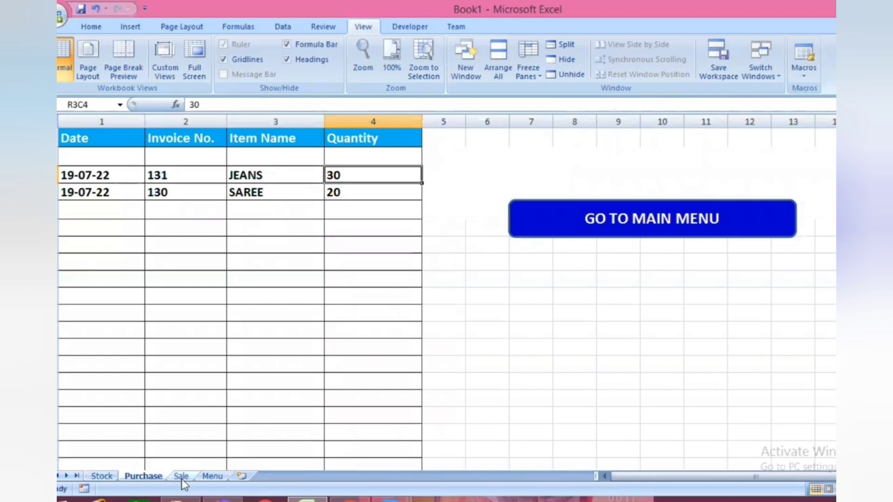
pyautogui.hotkey('ctrl', 'pagedown')
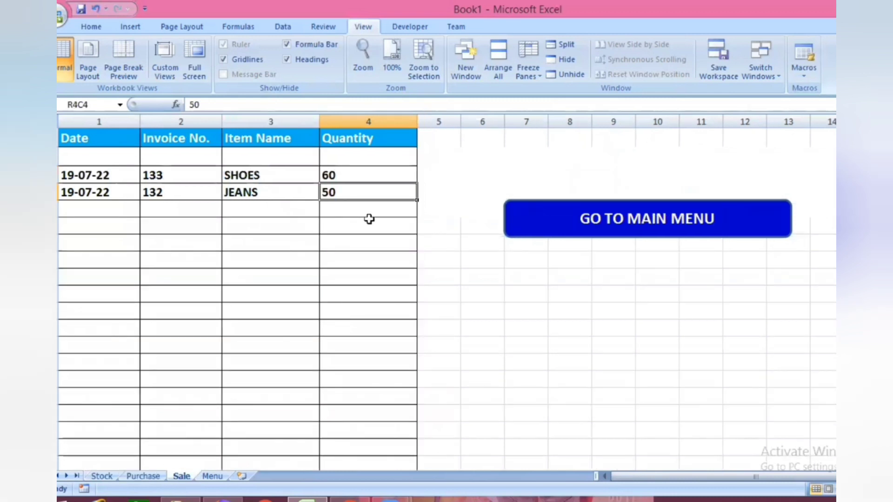
pyautogui.press('Down')
pyautogui.press('Down')
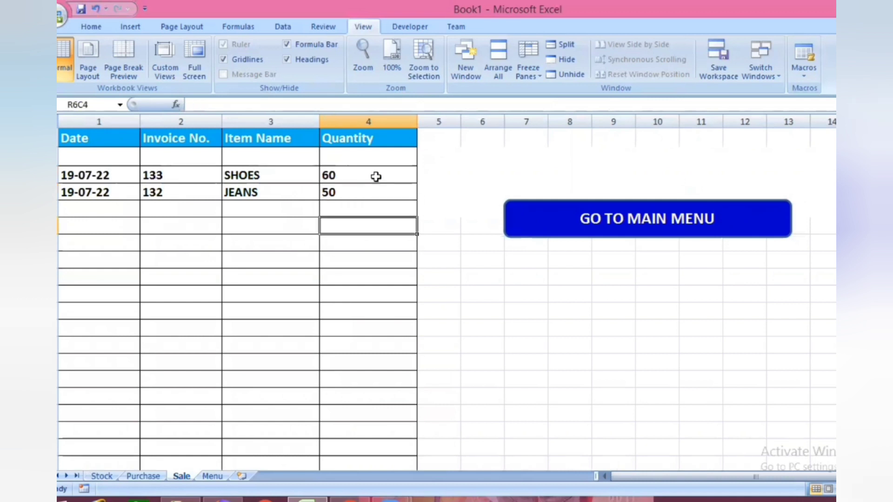
pyautogui.click(376, 176)
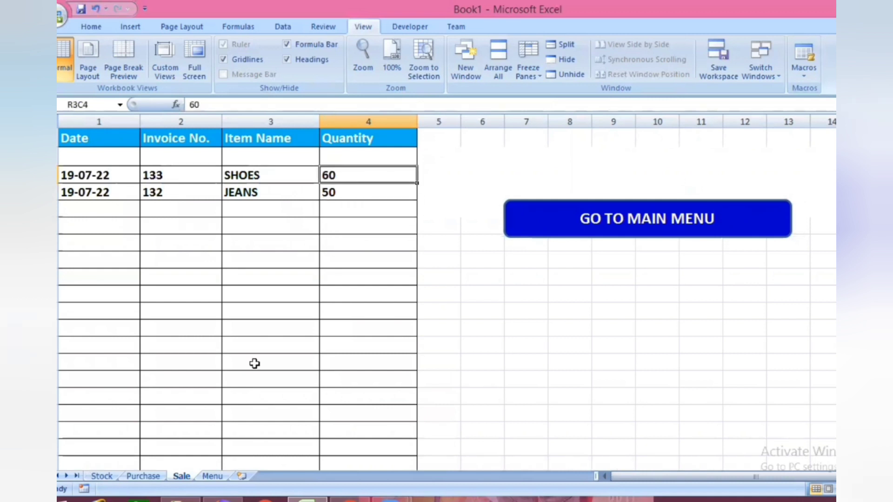
pyautogui.click(116, 479)
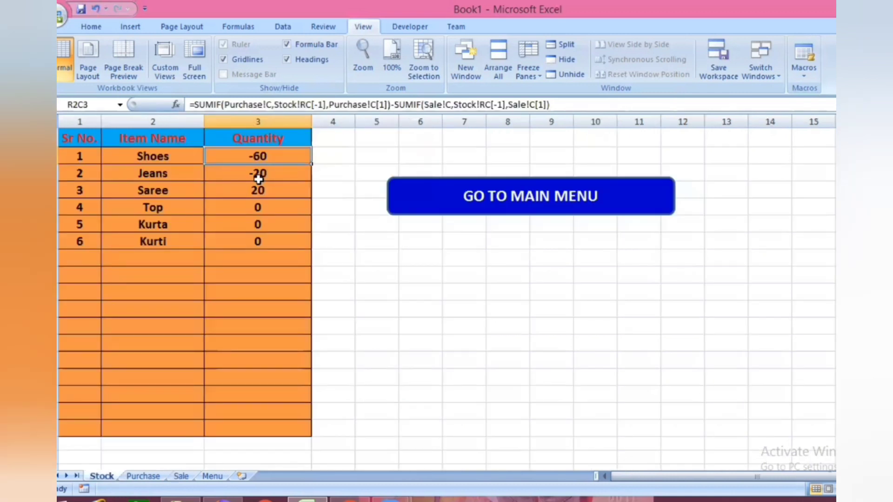
pyautogui.click(144, 476)
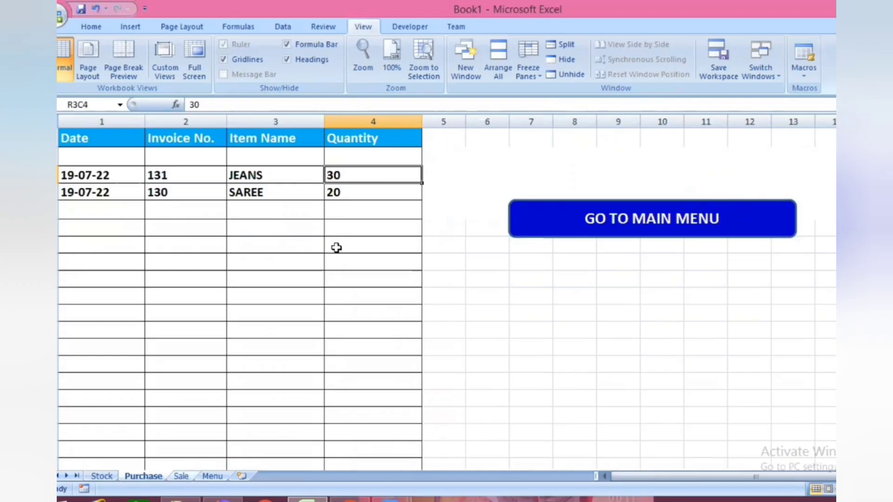
pyautogui.hotkey('ctrl', 'pagedown')
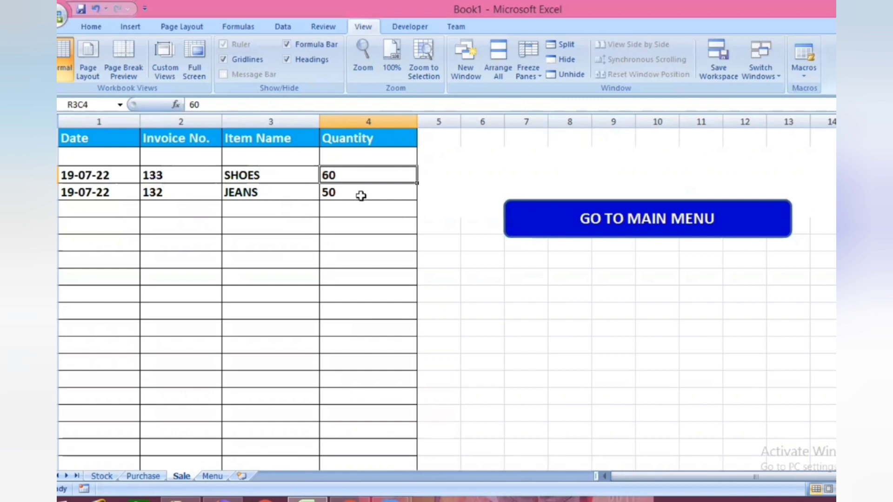
pyautogui.click(365, 243)
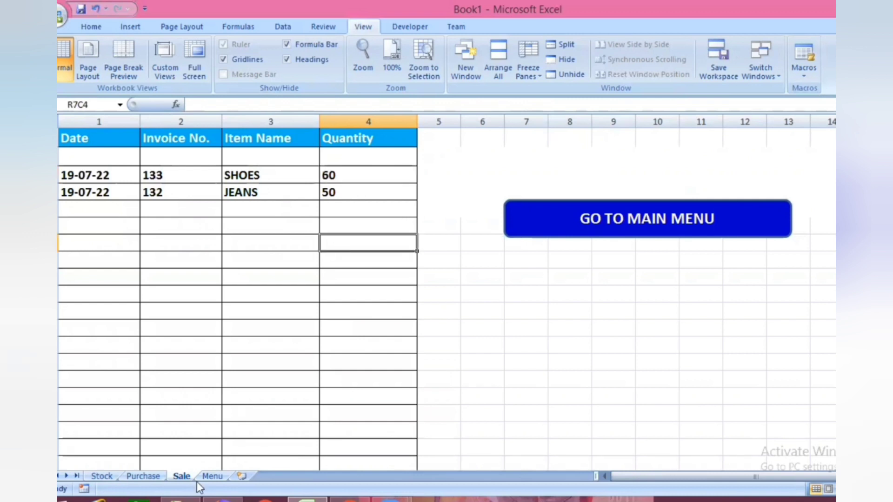
pyautogui.click(222, 479)
pyautogui.click(441, 438)
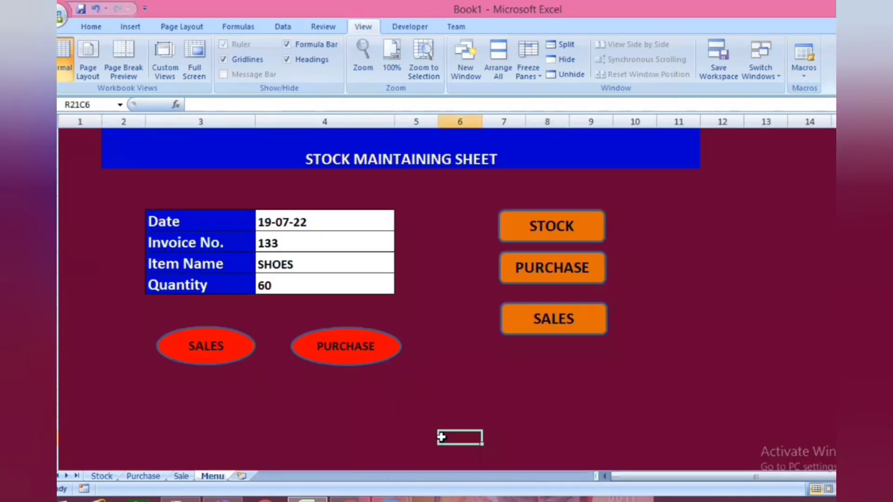